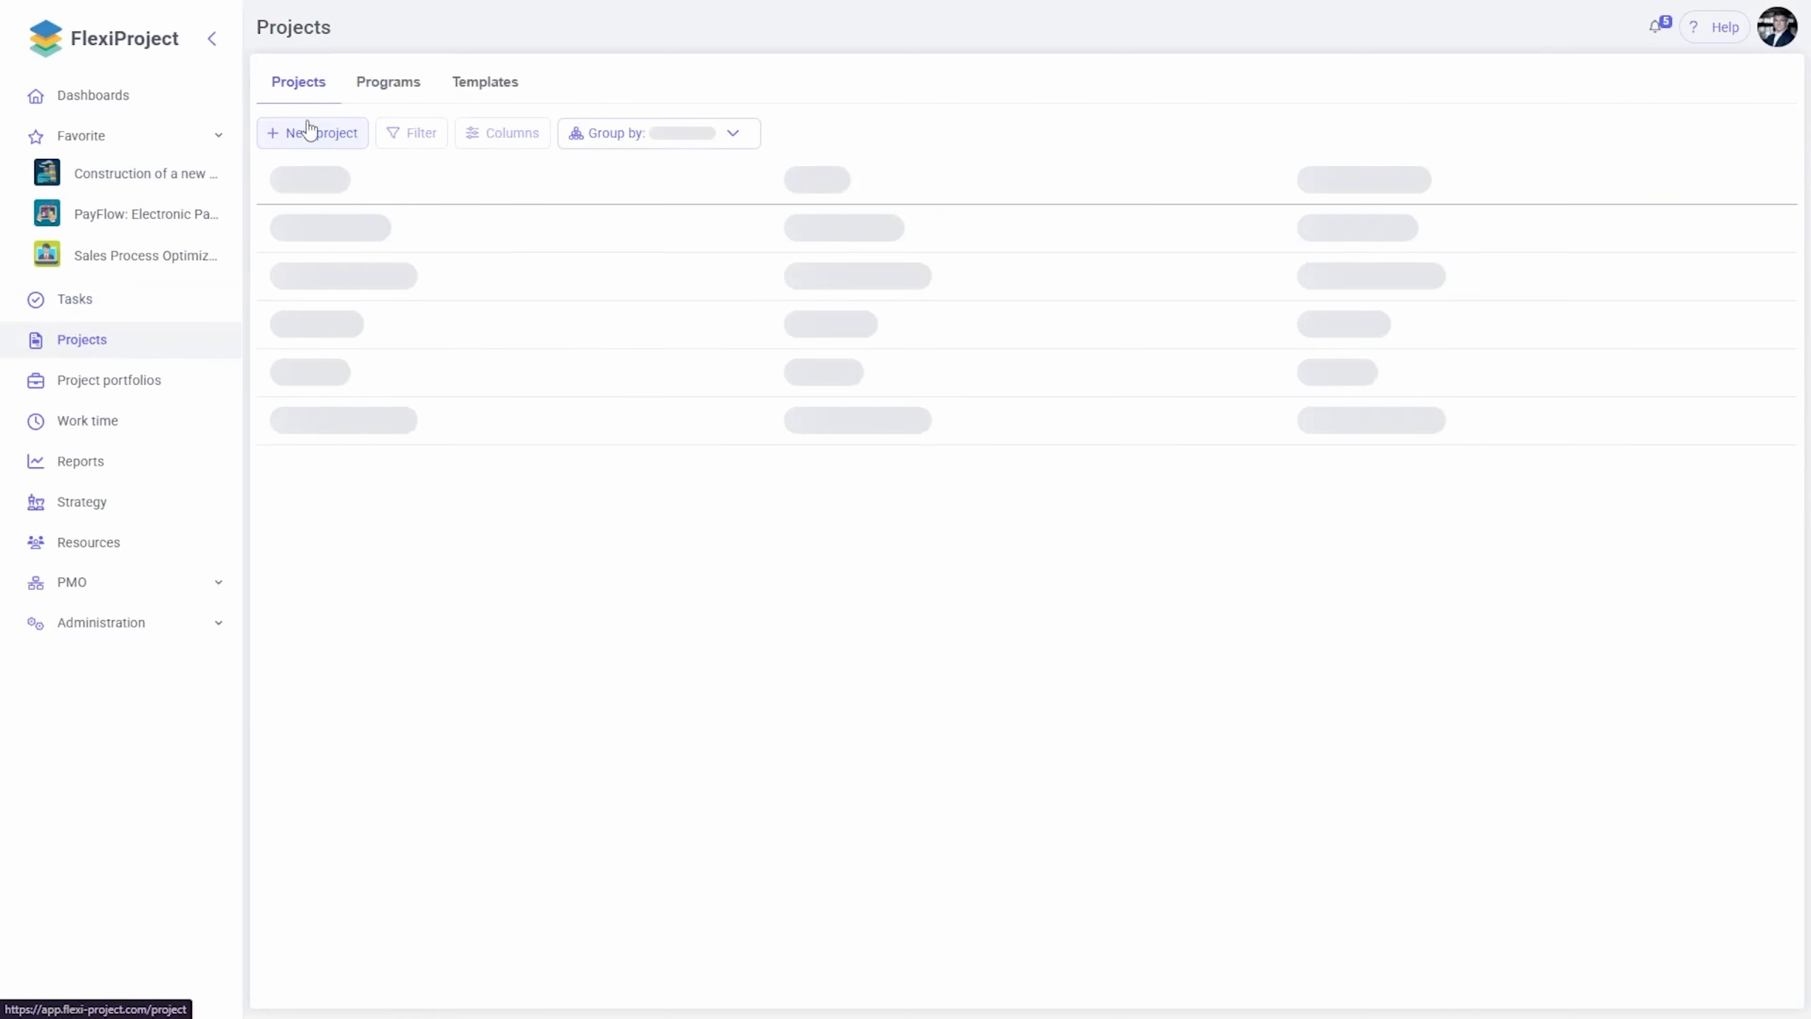
# - Open the roles and permissions of the new project
pyautogui.click(465, 26)
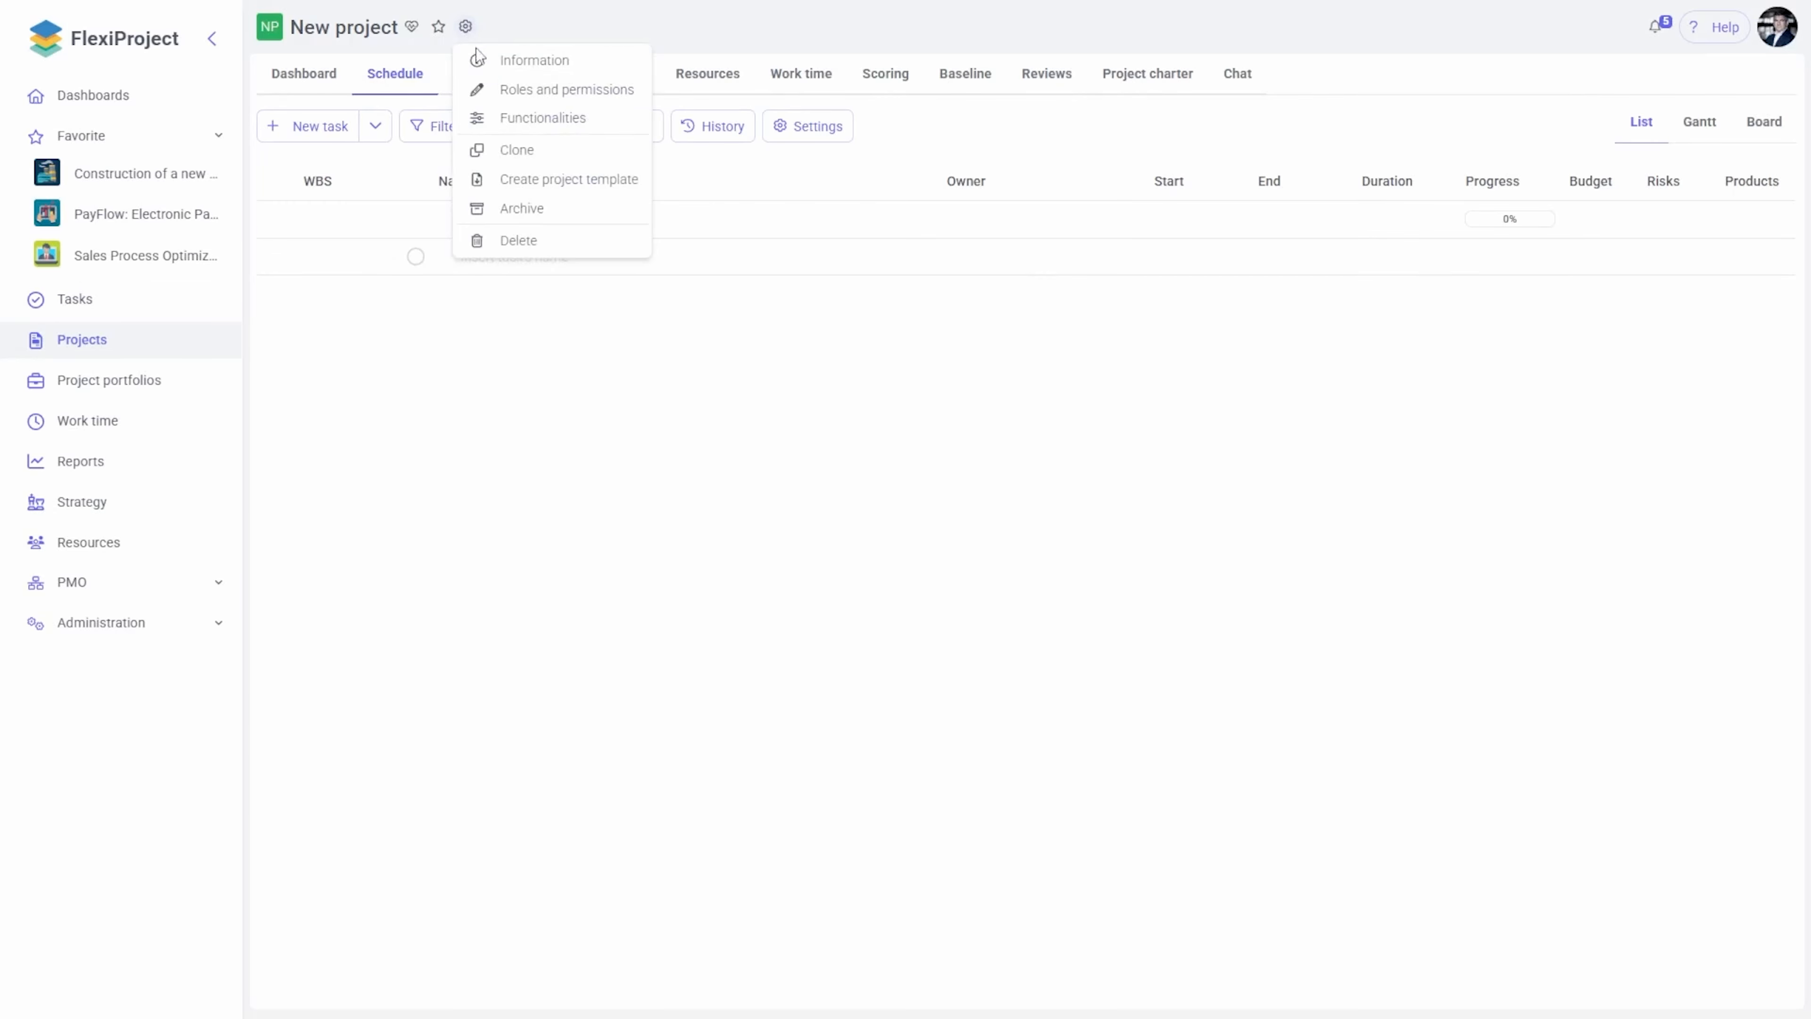
pyautogui.click(499, 88)
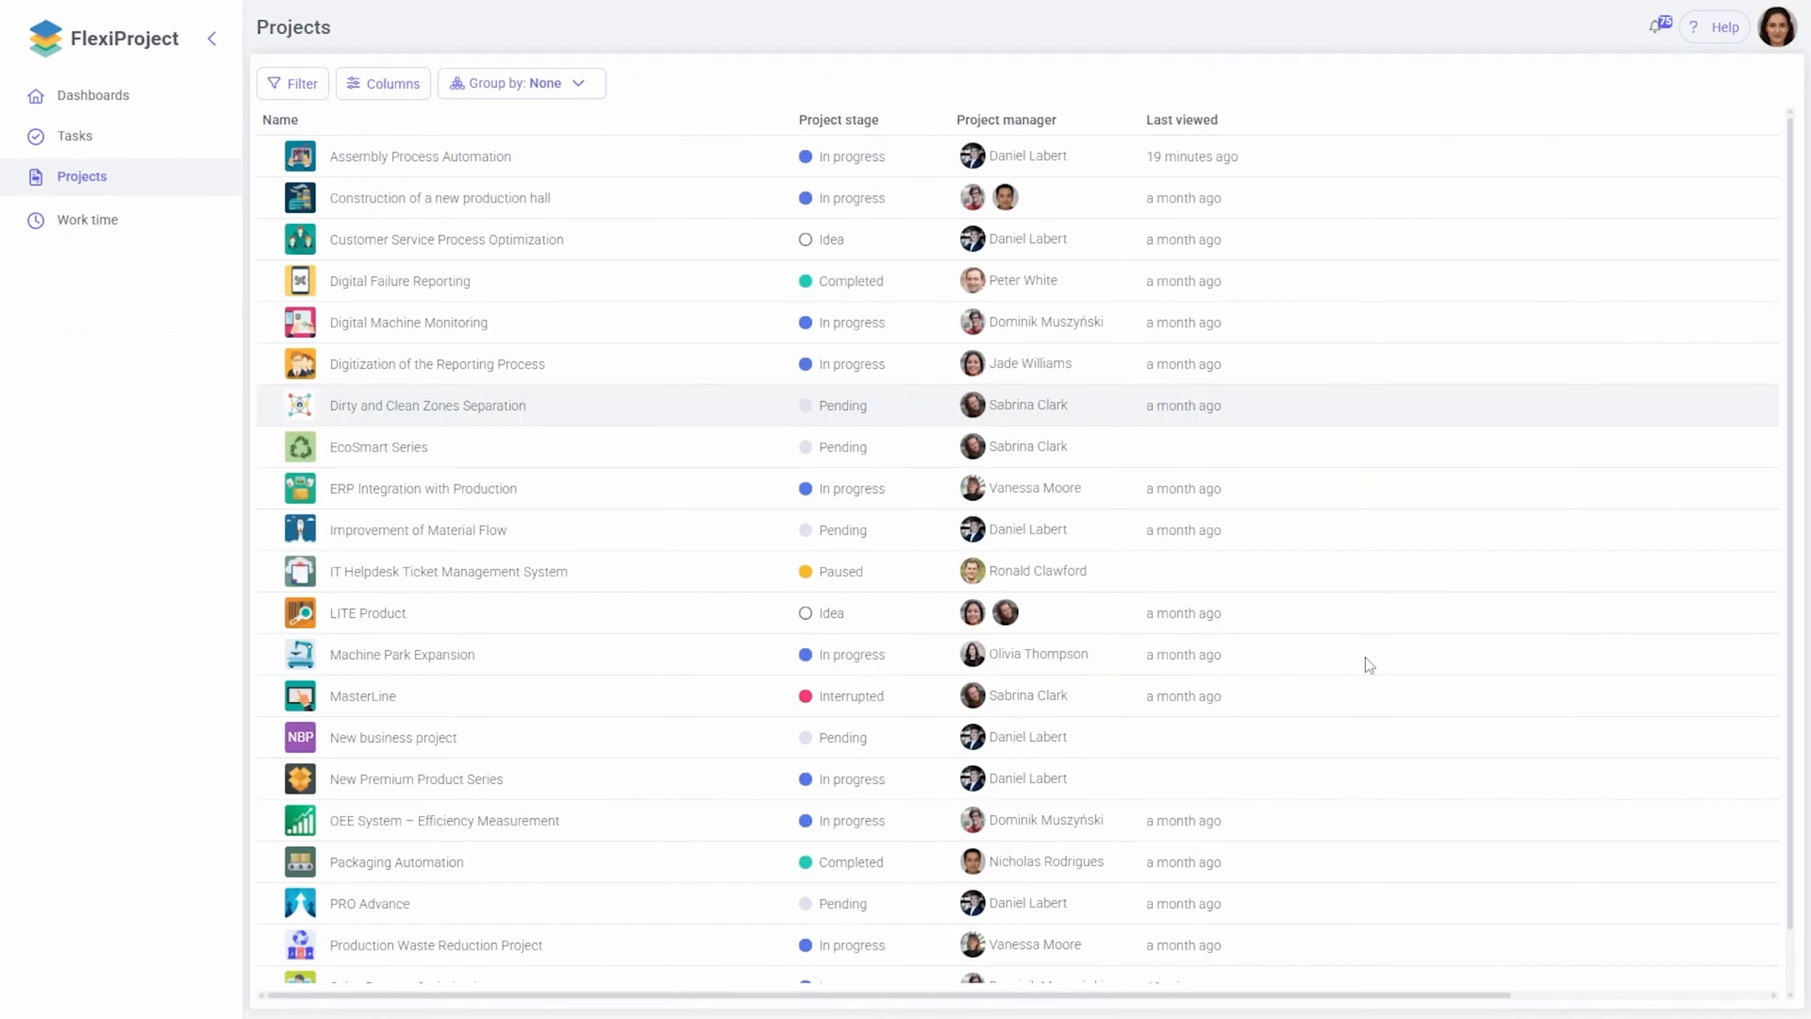
# - In the team member's session, check the signed-in account and look through the list of available projects
pyautogui.click(1785, 36)
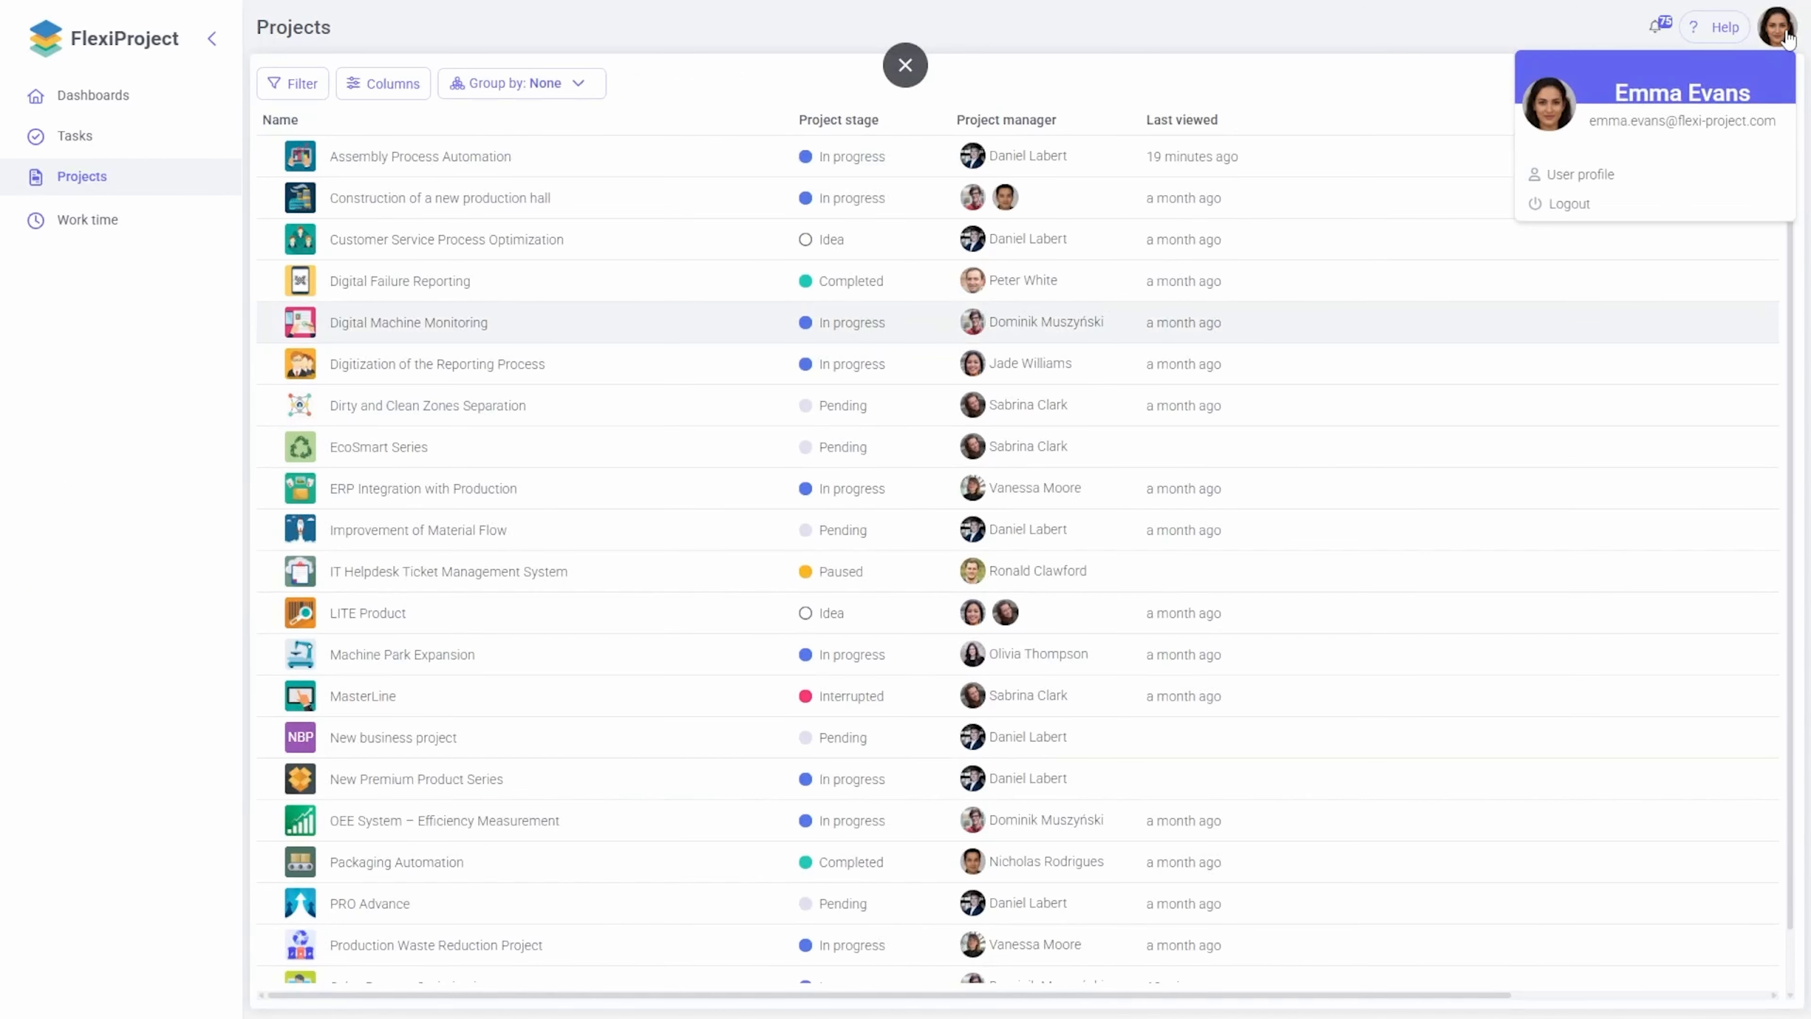
pyautogui.click(96, 188)
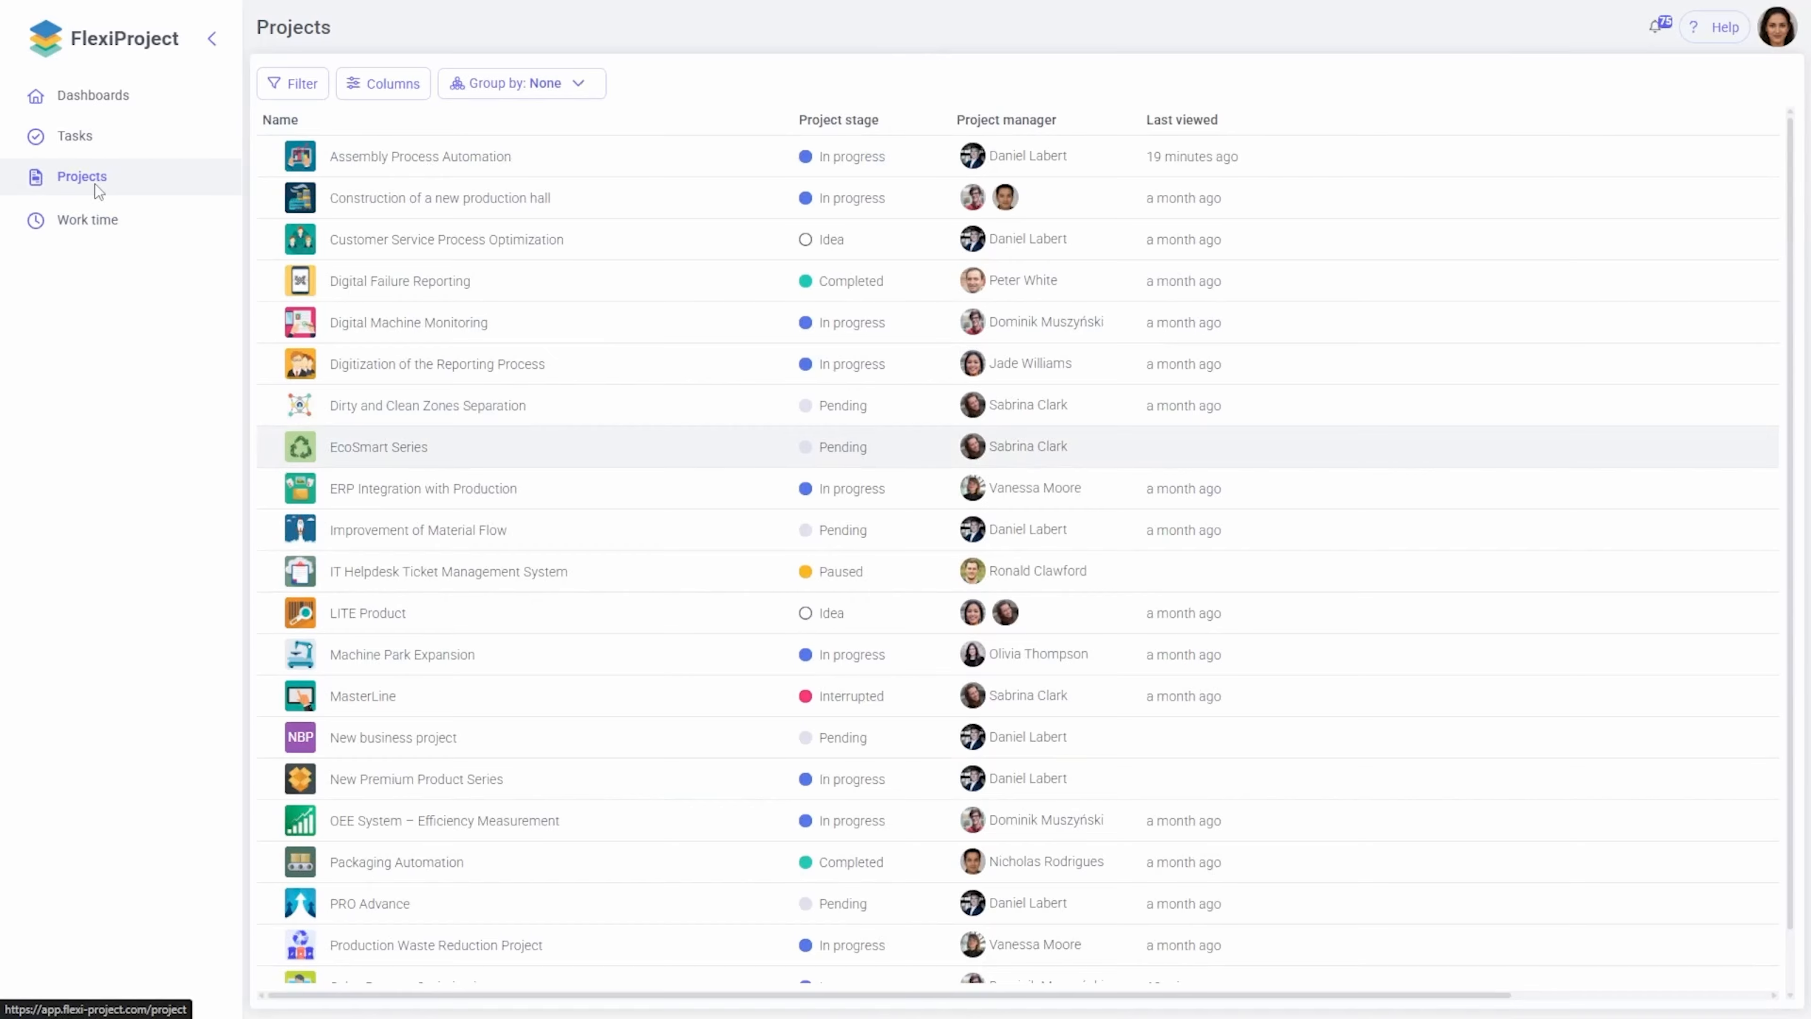
pyautogui.click(97, 188)
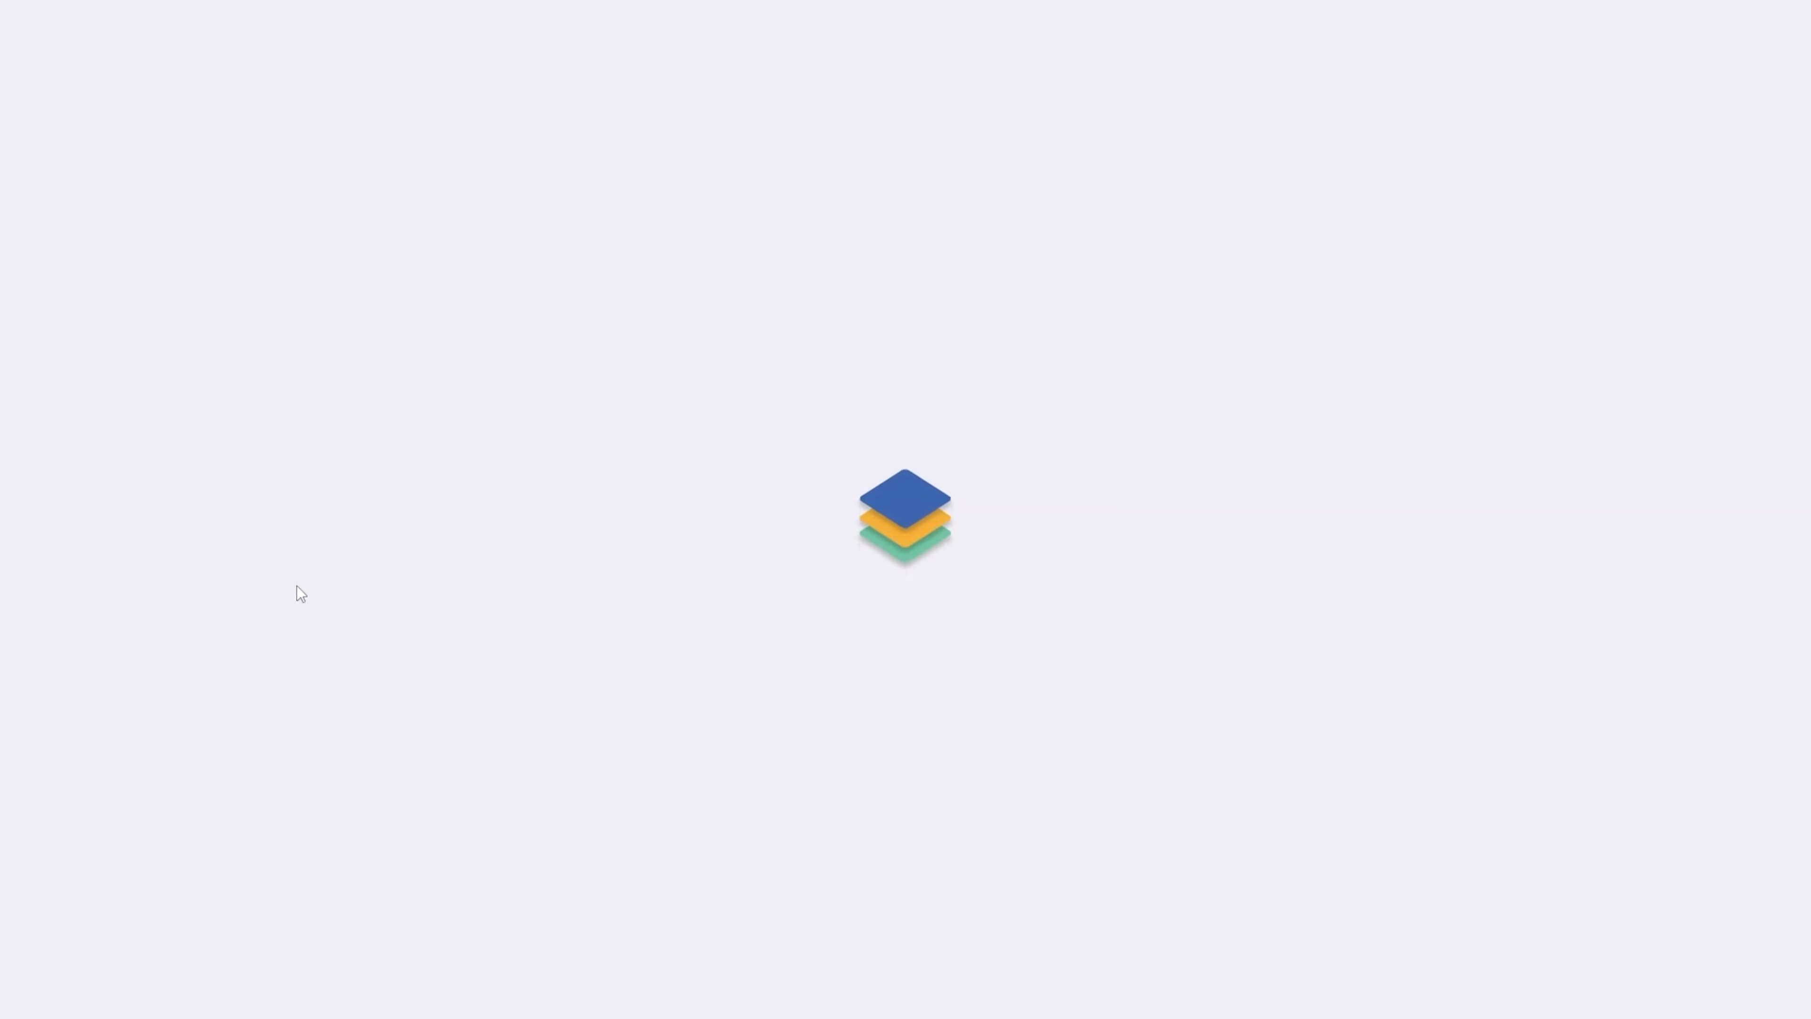
pyautogui.scroll(-1, 462, 589)
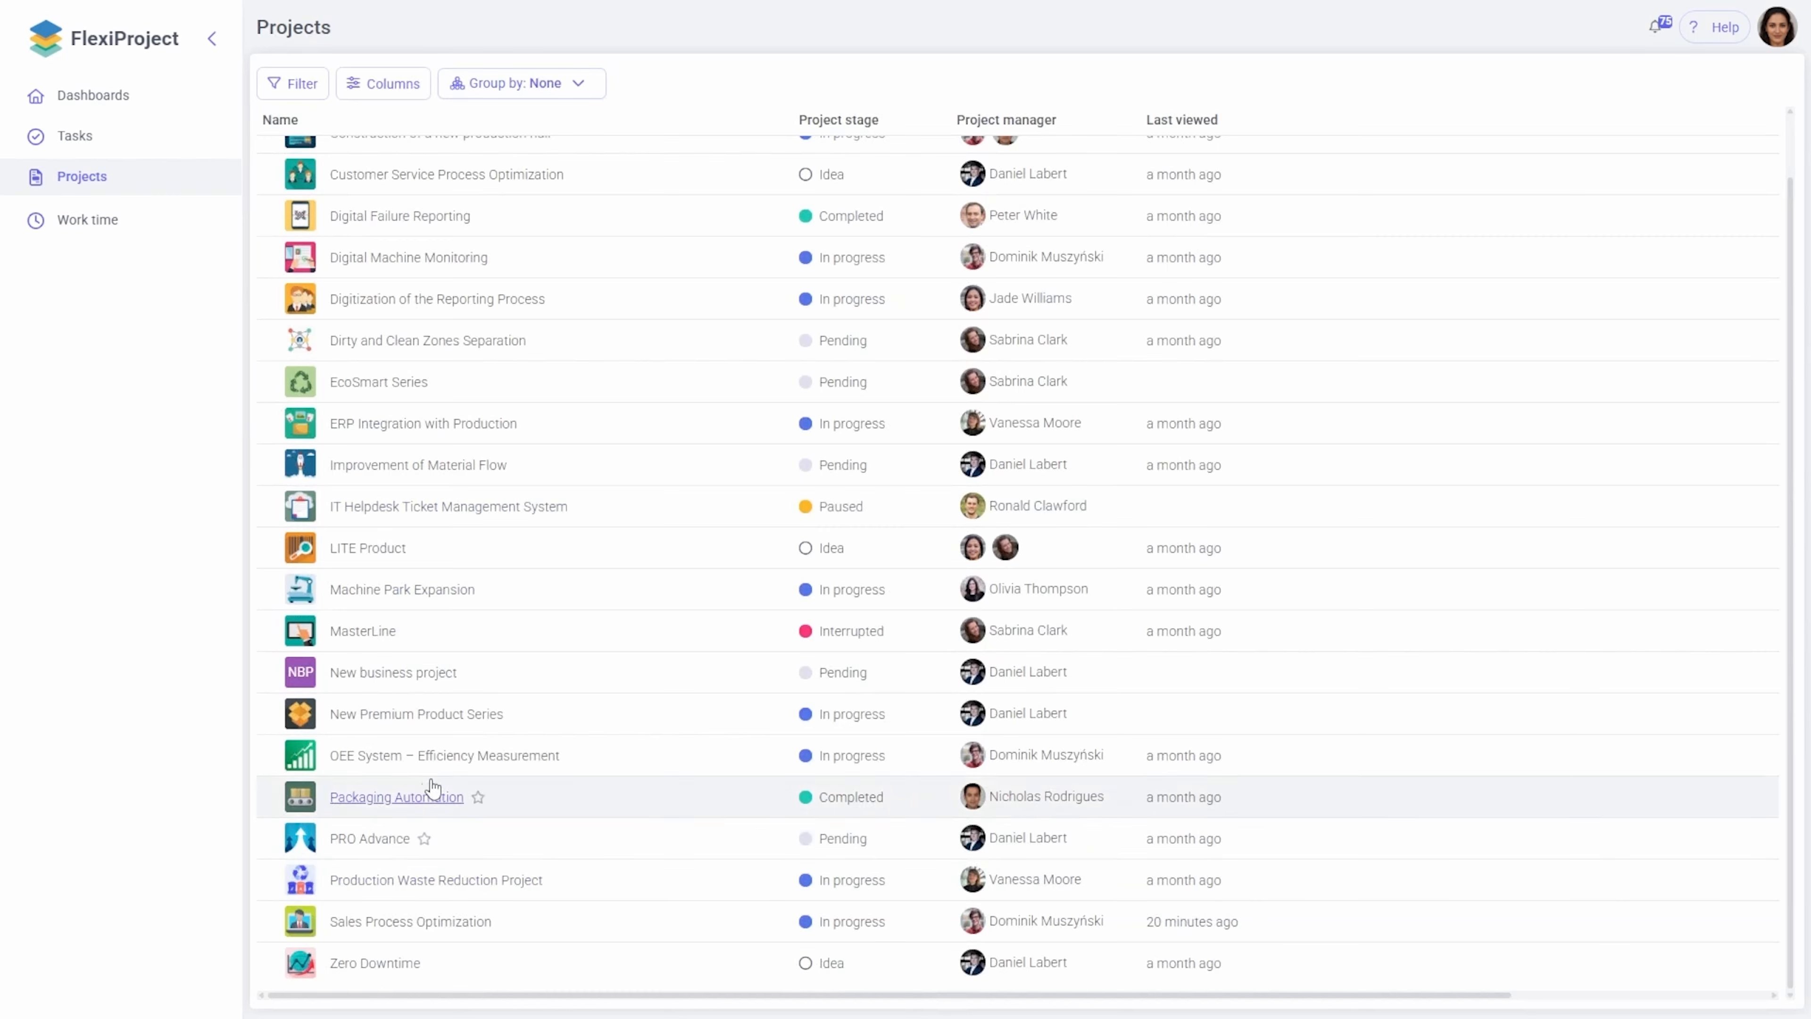
pyautogui.scroll(1, 432, 787)
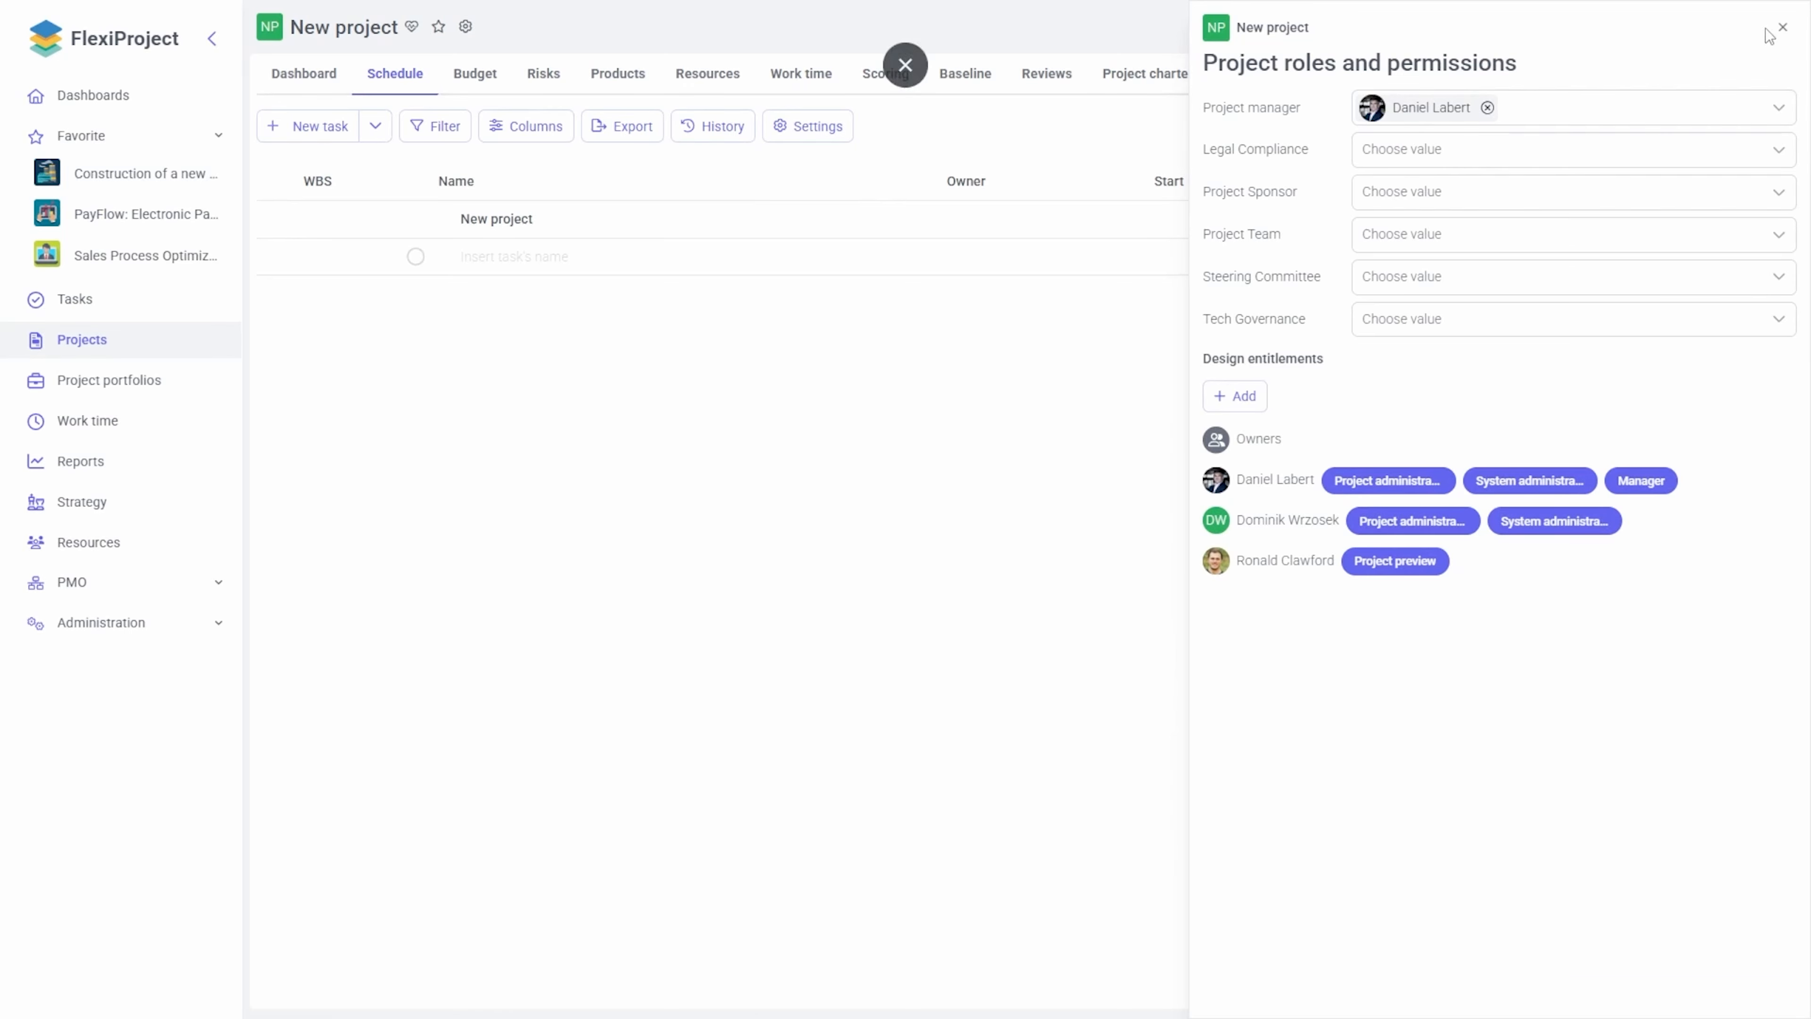
# - Close the project's roles and permissions and add two tasks named Task 1 and Task 2 to its schedule
pyautogui.click(1782, 28)
pyautogui.click(1779, 34)
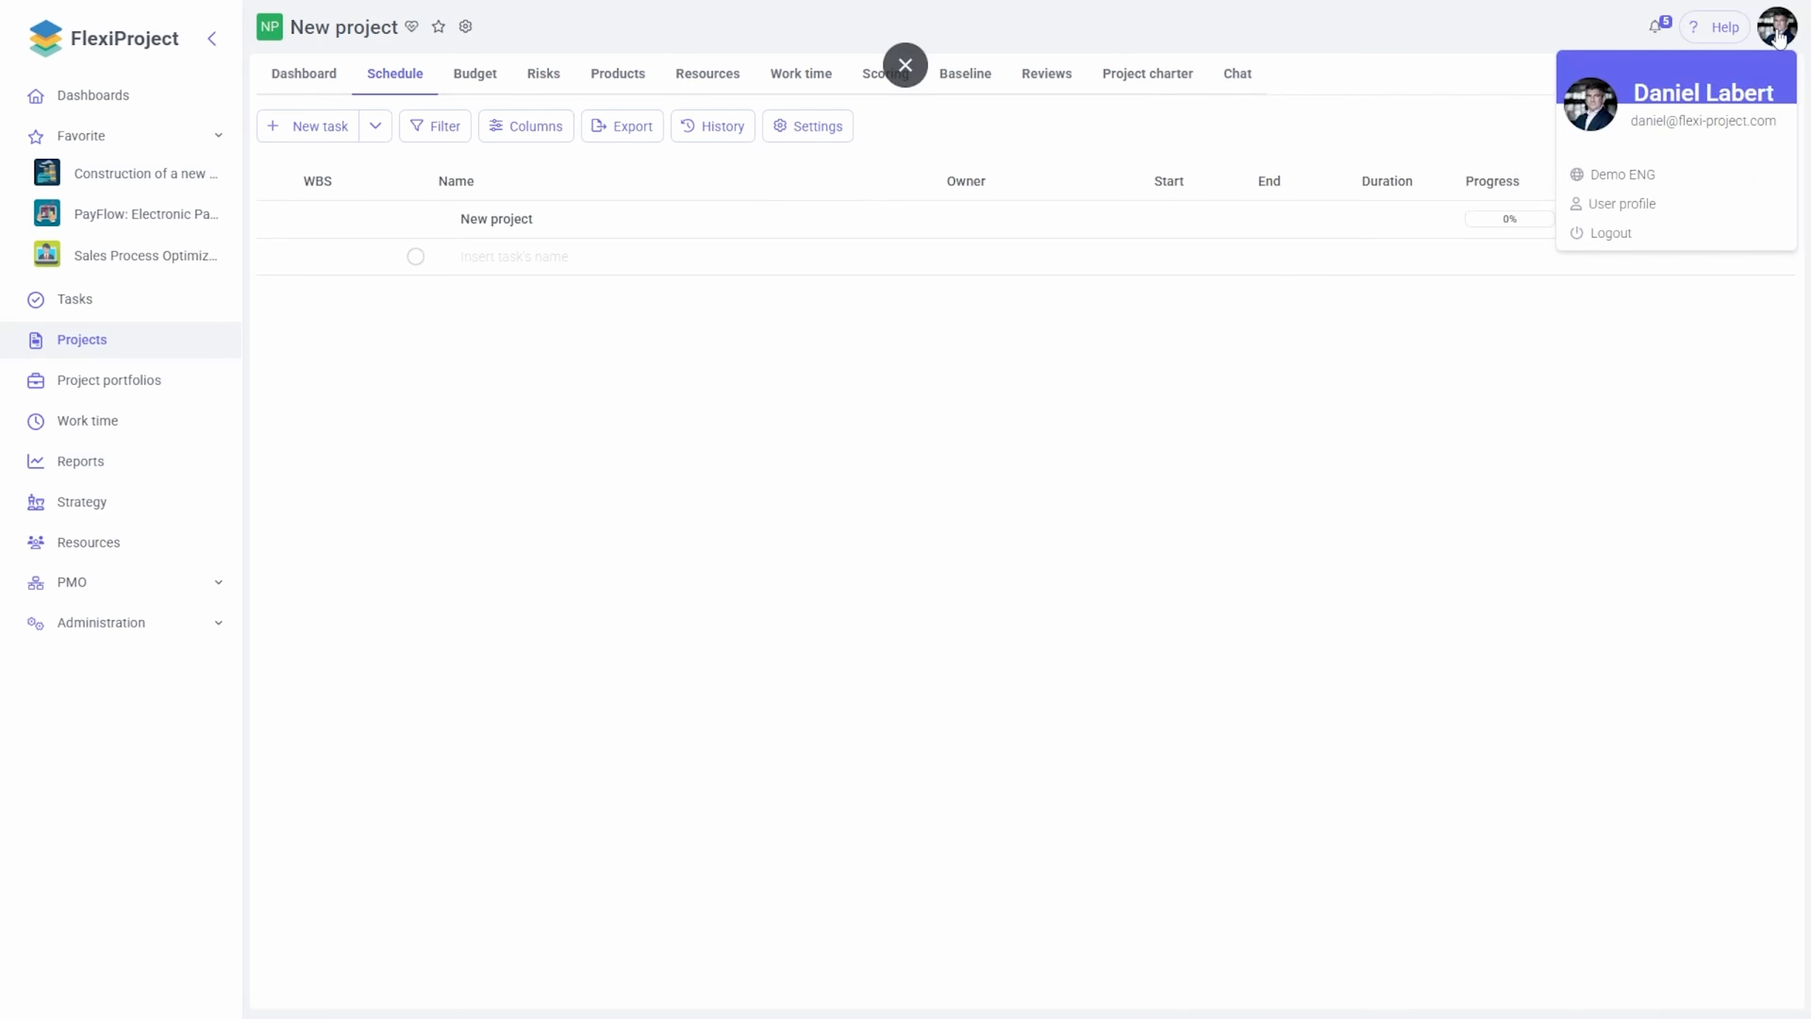
pyautogui.click(525, 257)
pyautogui.write('Task 1')
pyautogui.press('Return')
pyautogui.write('Task 2')
pyautogui.press('Return')
# - Assign the project manager as owner of Task 1 and the team member as owner of Task 2
pyautogui.click(966, 264)
pyautogui.click(1027, 422)
pyautogui.click(975, 306)
pyautogui.write('domi')
pyautogui.click(1019, 467)
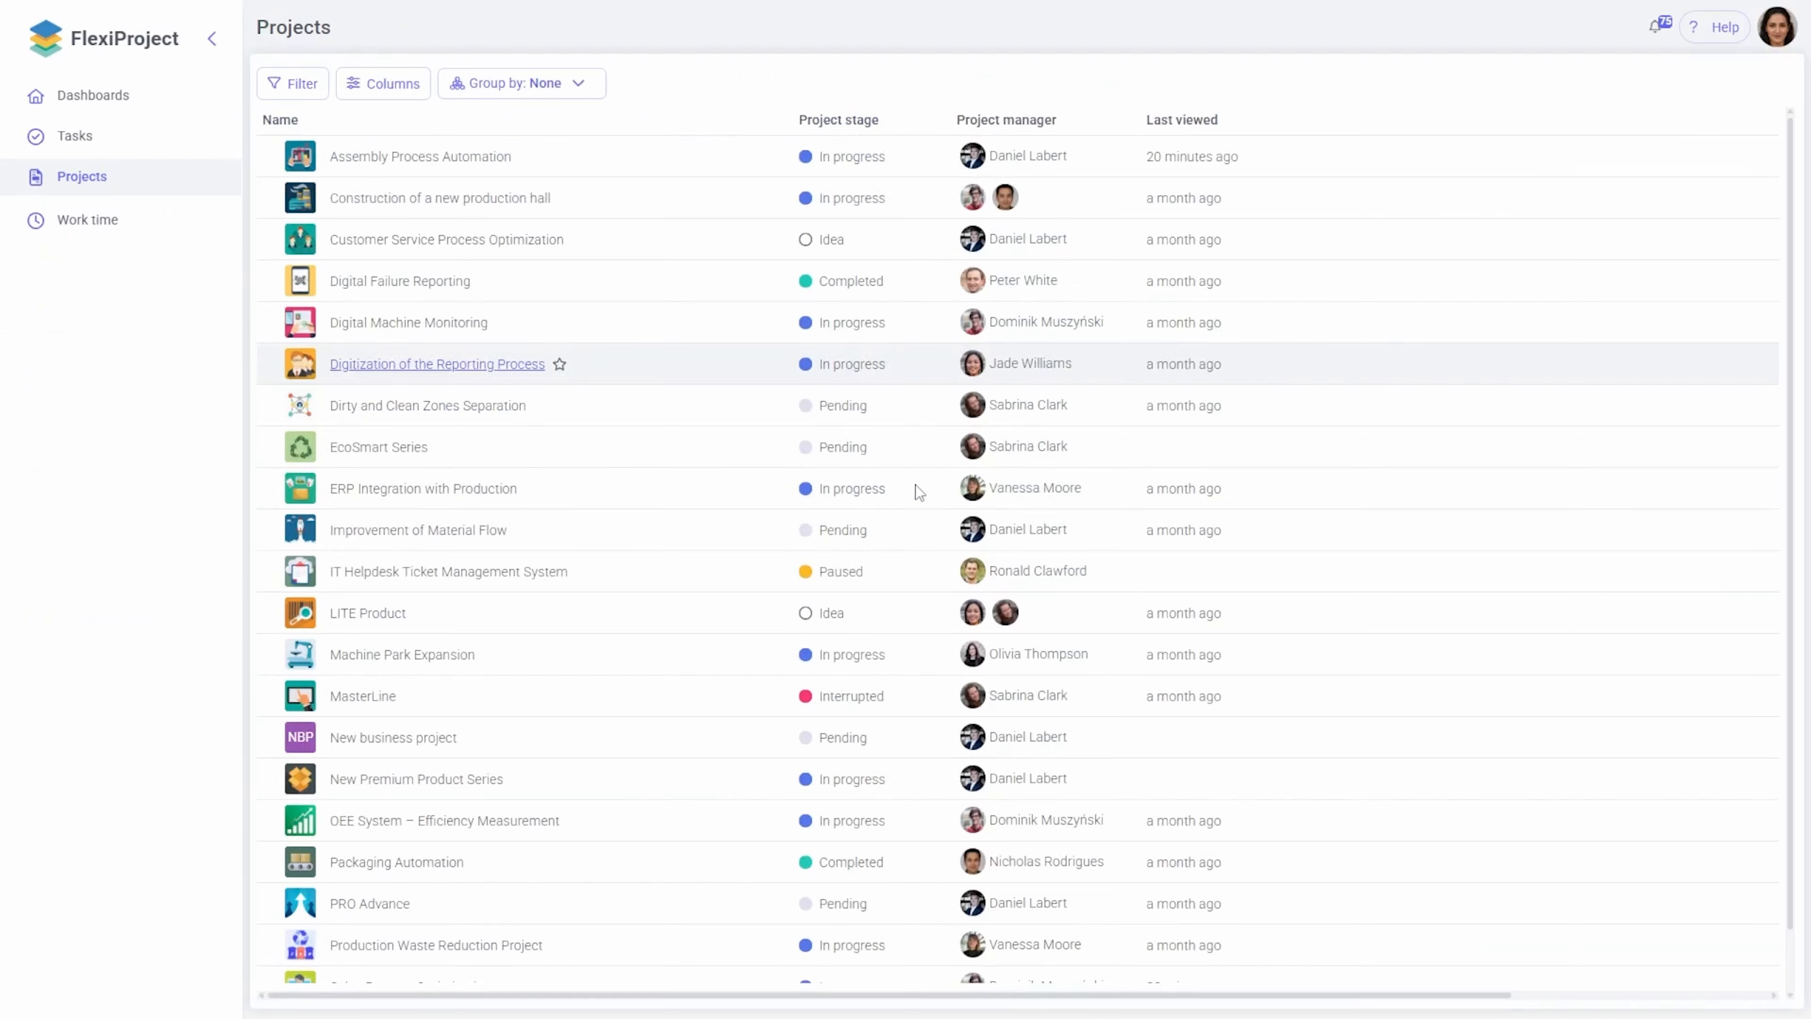
# - In the team member's session, open the new project and examine which fields of Task 2 can be edited
pyautogui.click(425, 489)
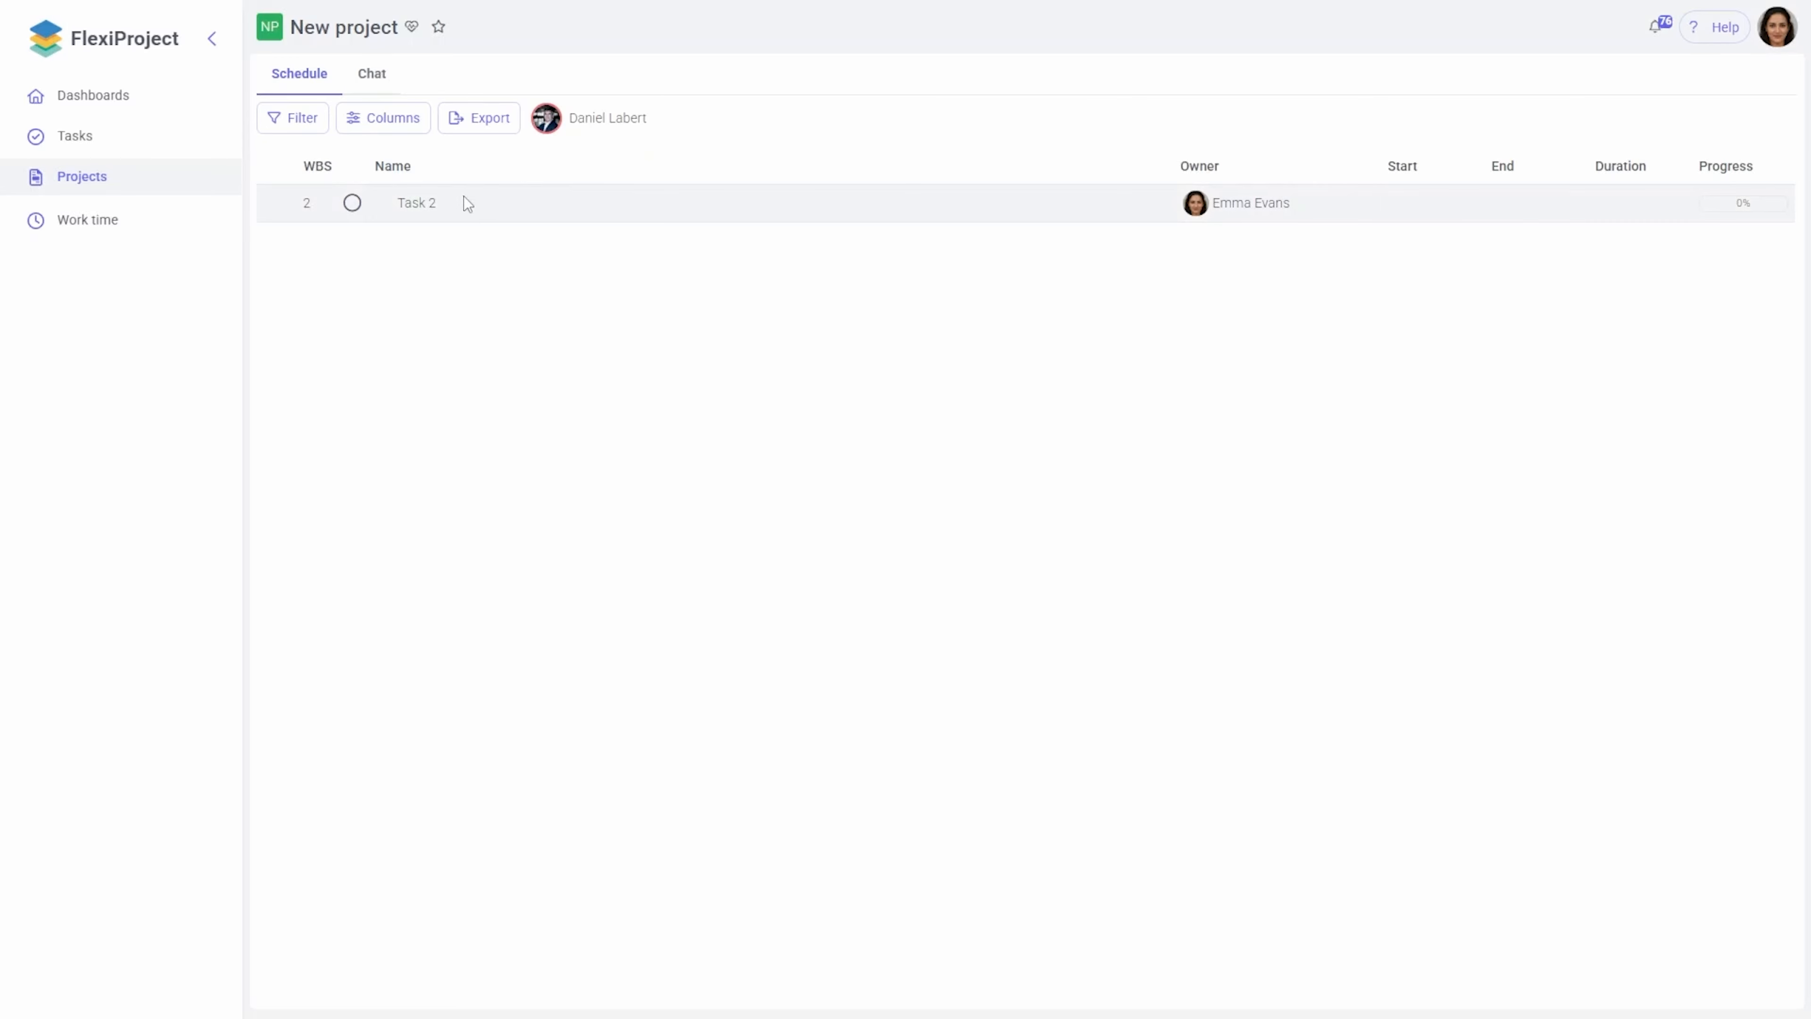
pyautogui.click(426, 203)
pyautogui.click(1282, 151)
pyautogui.click(1495, 95)
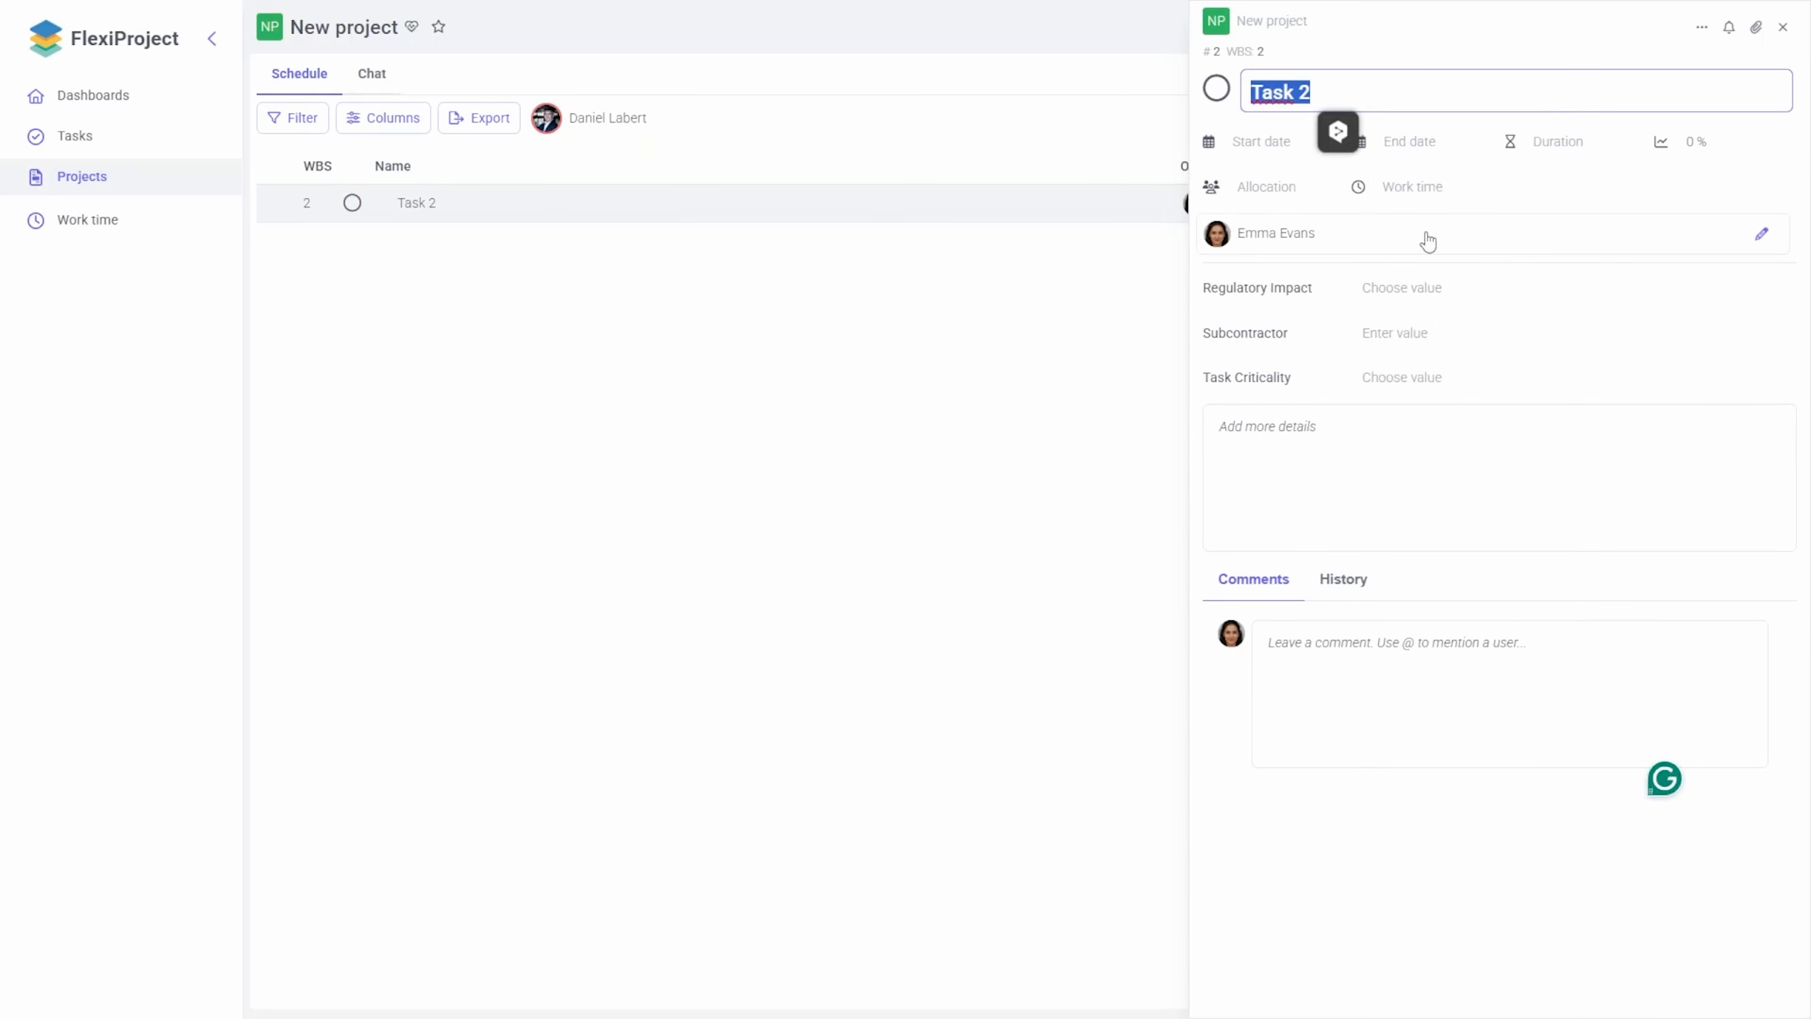
pyautogui.click(890, 371)
pyautogui.click(1782, 29)
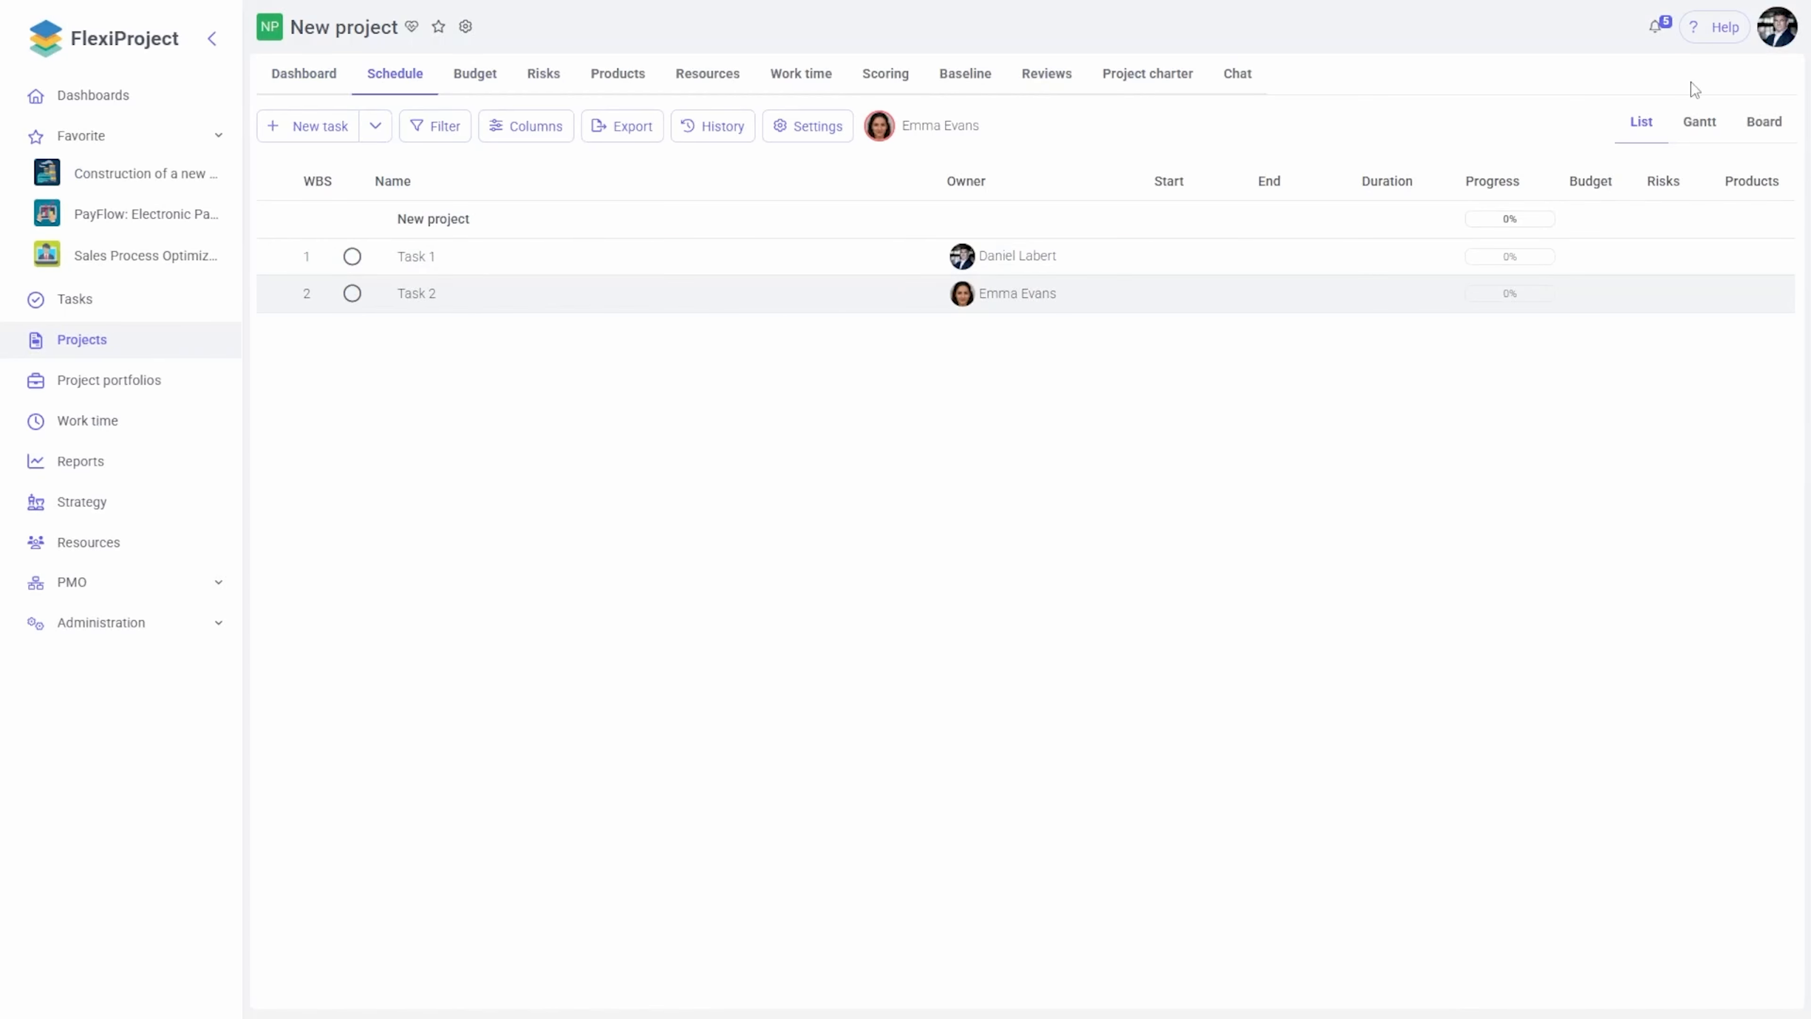
# - From the project manager's account, disable Name and Owners editing for task owners in the project's roles and permissions, and save
pyautogui.click(1774, 34)
pyautogui.click(674, 167)
pyautogui.click(465, 26)
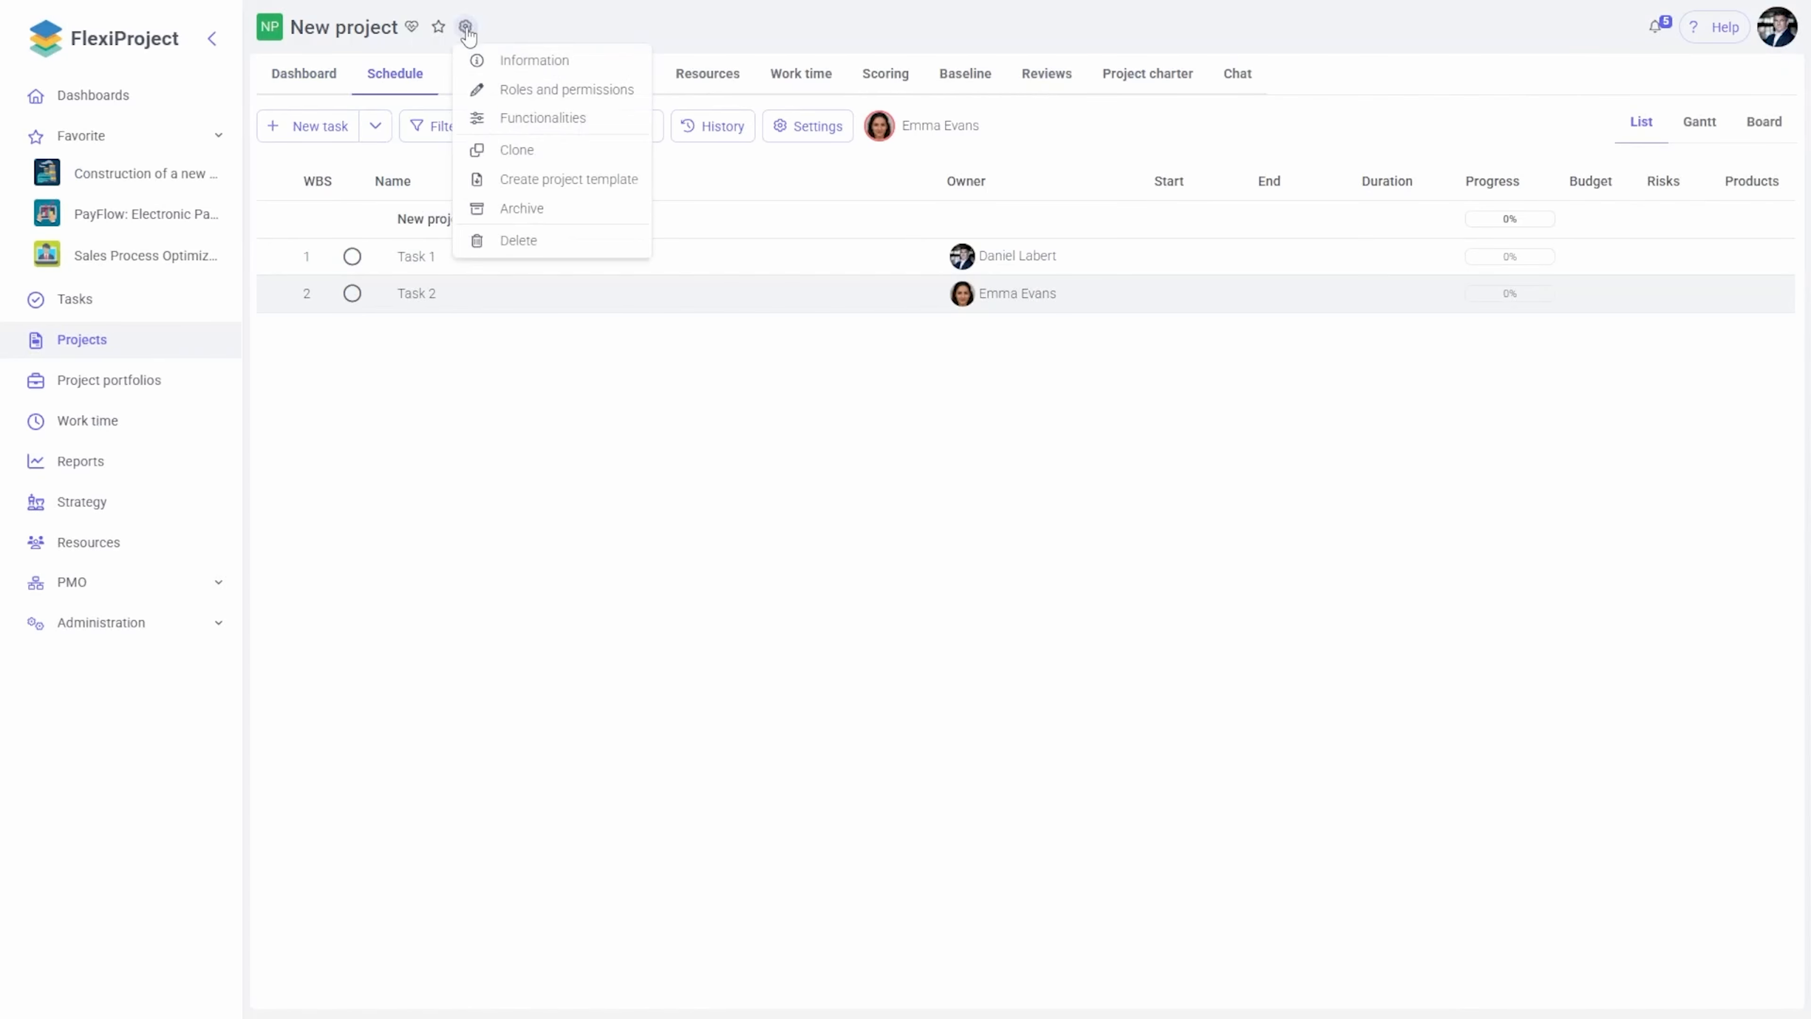
pyautogui.click(517, 96)
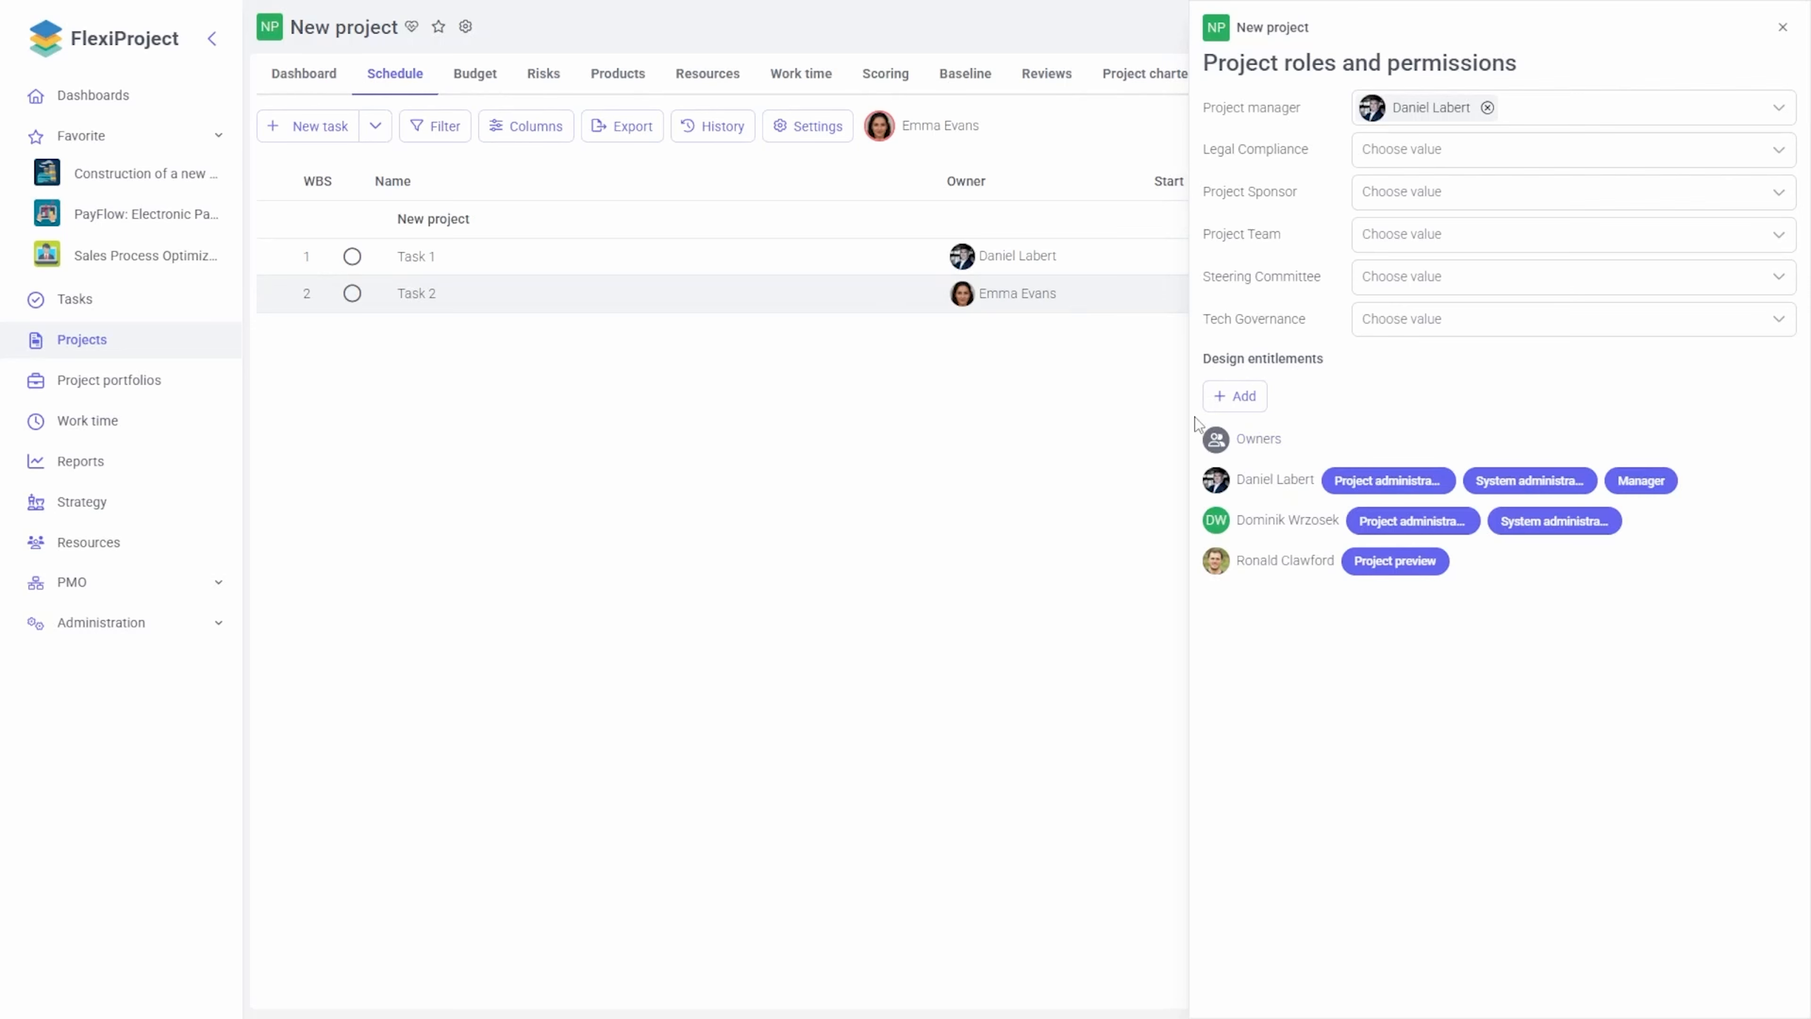
pyautogui.click(1264, 448)
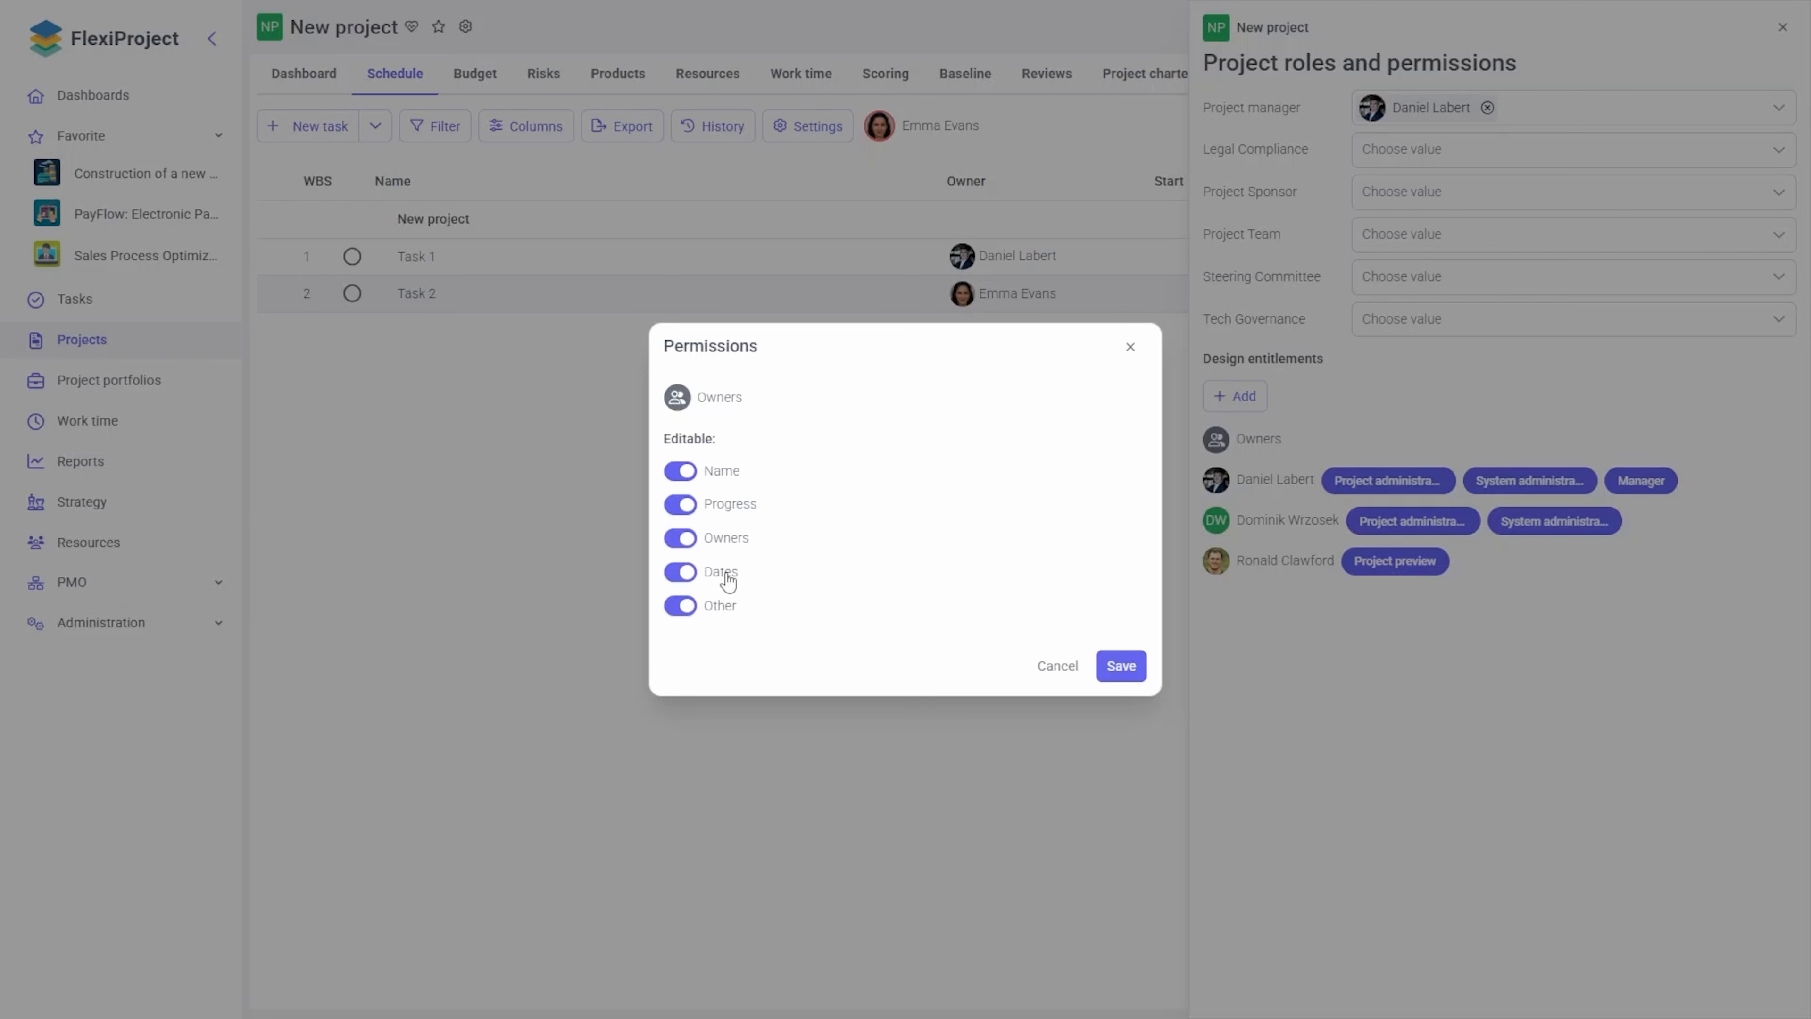
pyautogui.click(684, 475)
pyautogui.click(680, 540)
pyautogui.click(1122, 666)
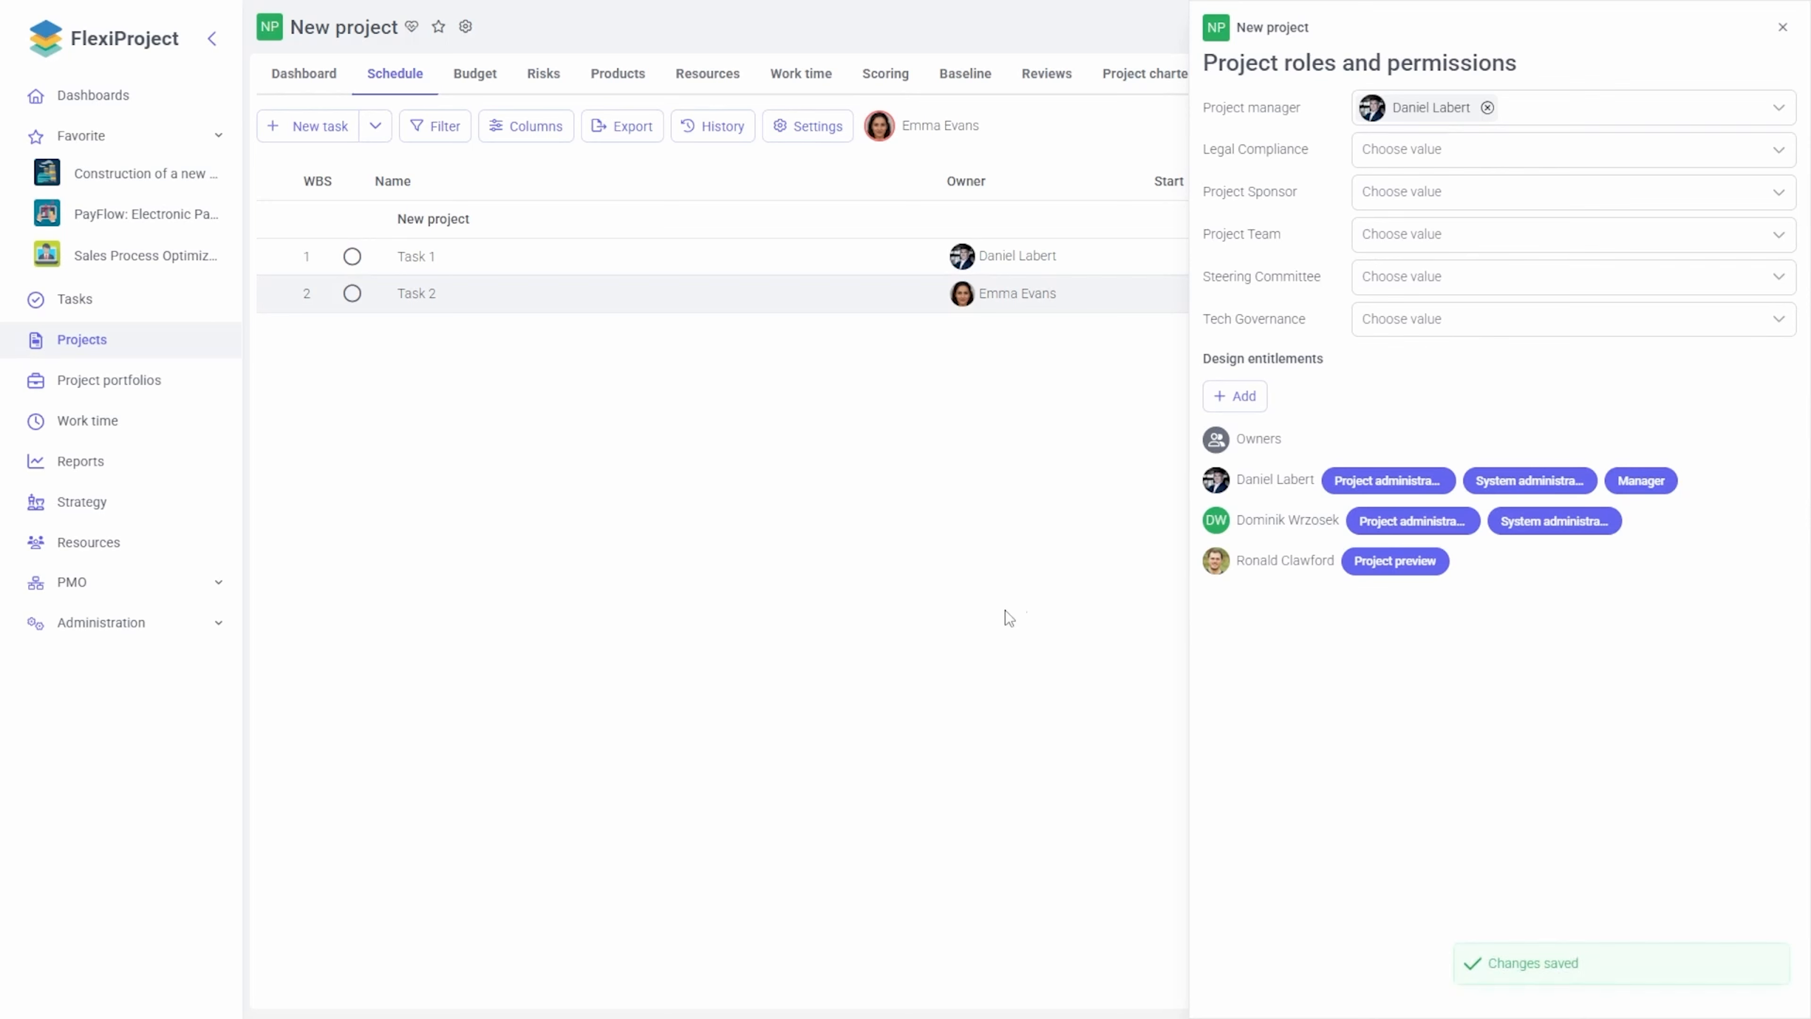
pyautogui.click(1782, 29)
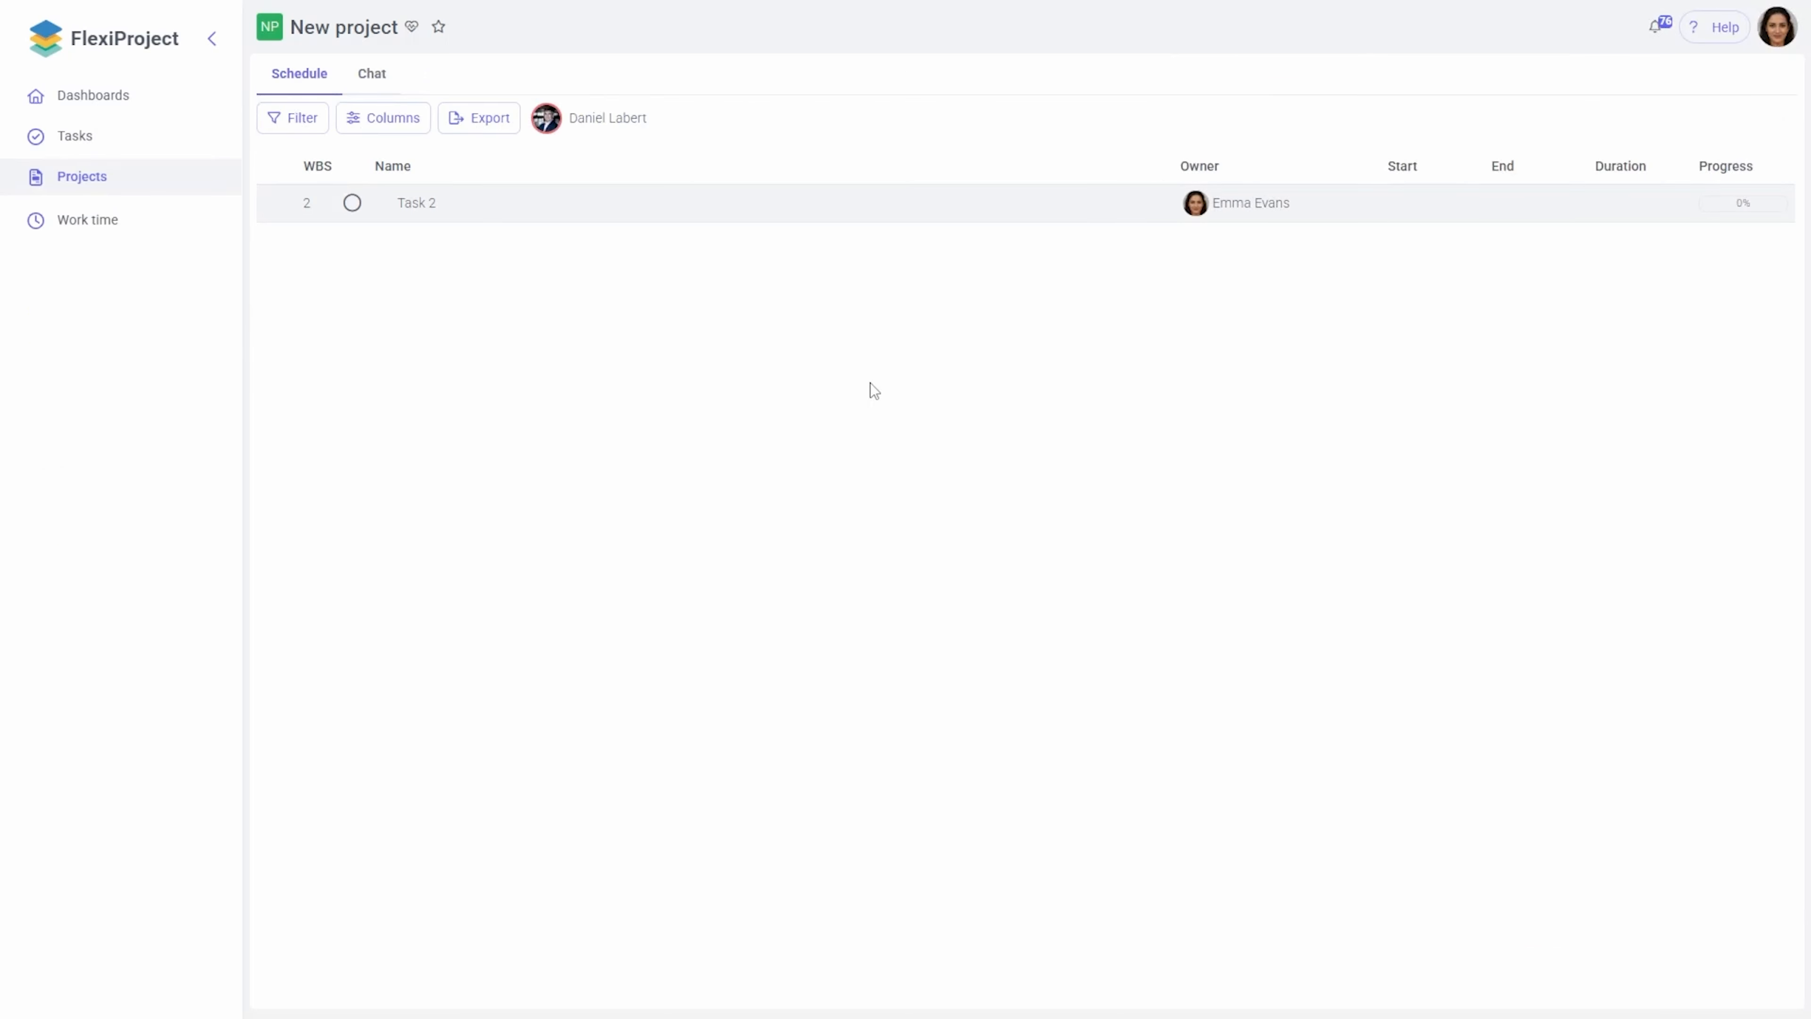
# - As the team member, inspect the Task 2 details to see which fields the restricted owner permissions allow editing
pyautogui.click(414, 205)
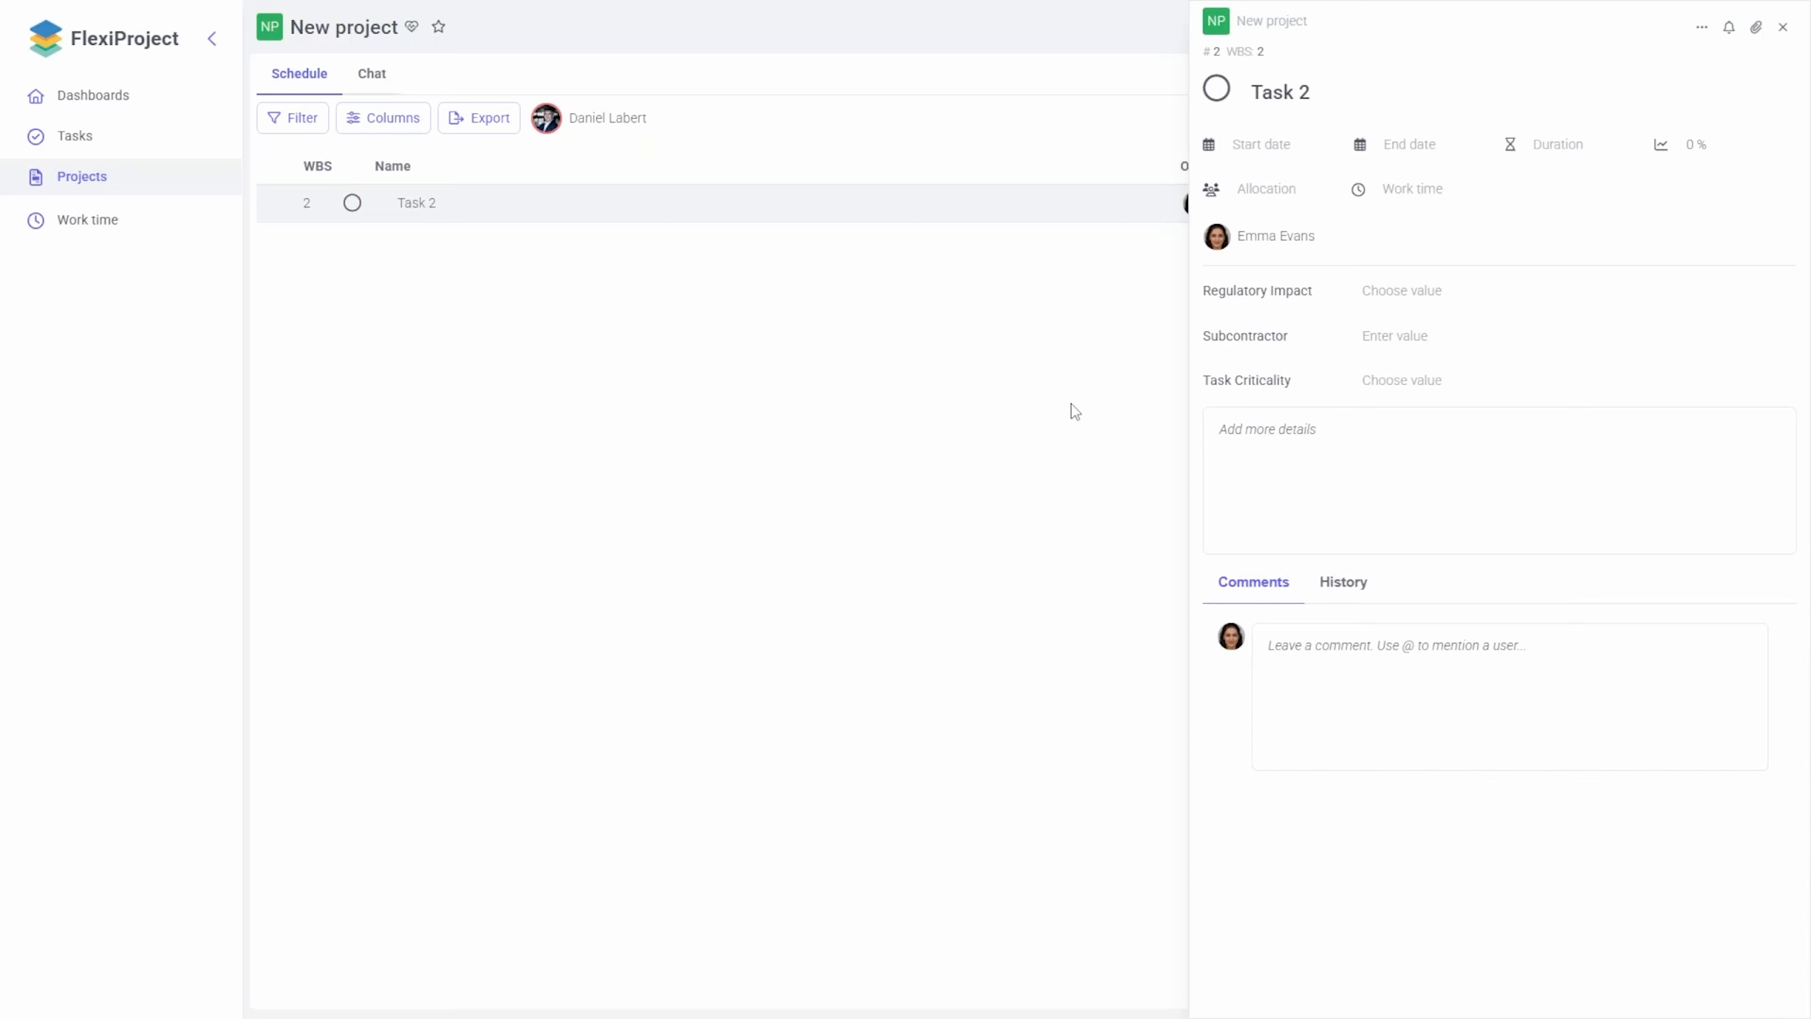
pyautogui.click(1783, 27)
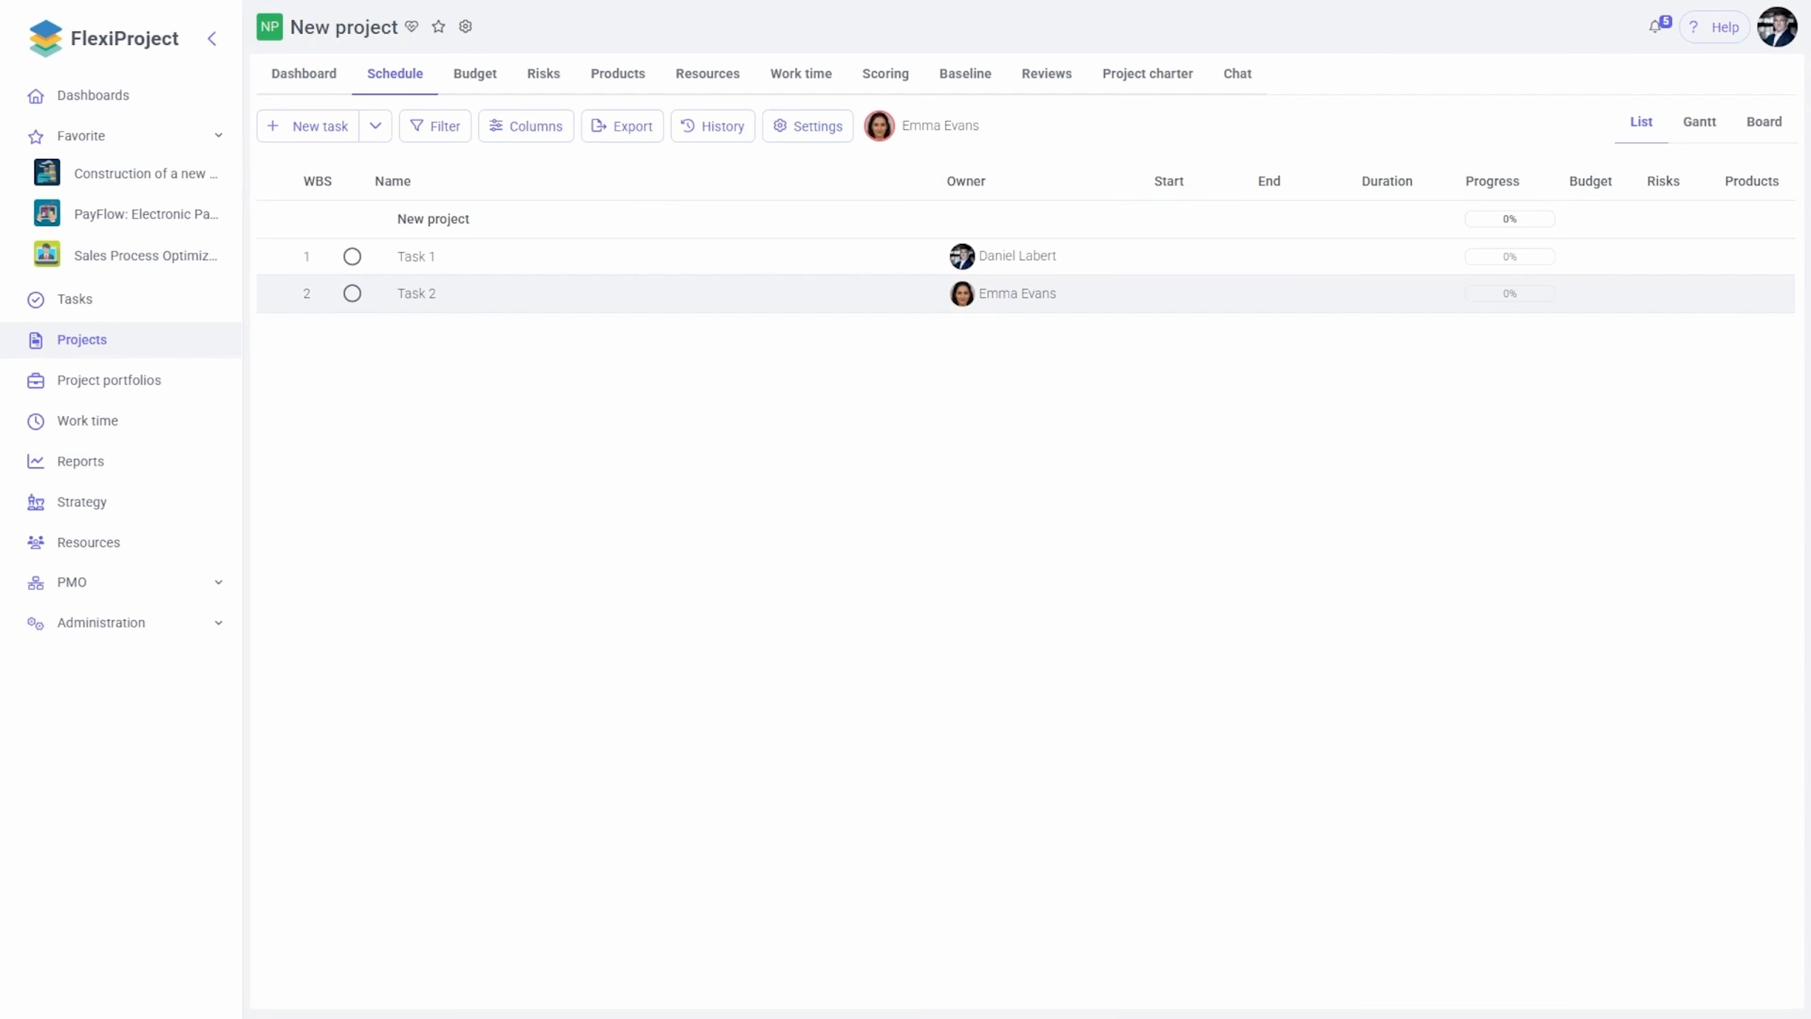
# - Add the owner of Task 2 to the design entitlements of the new project
pyautogui.click(467, 28)
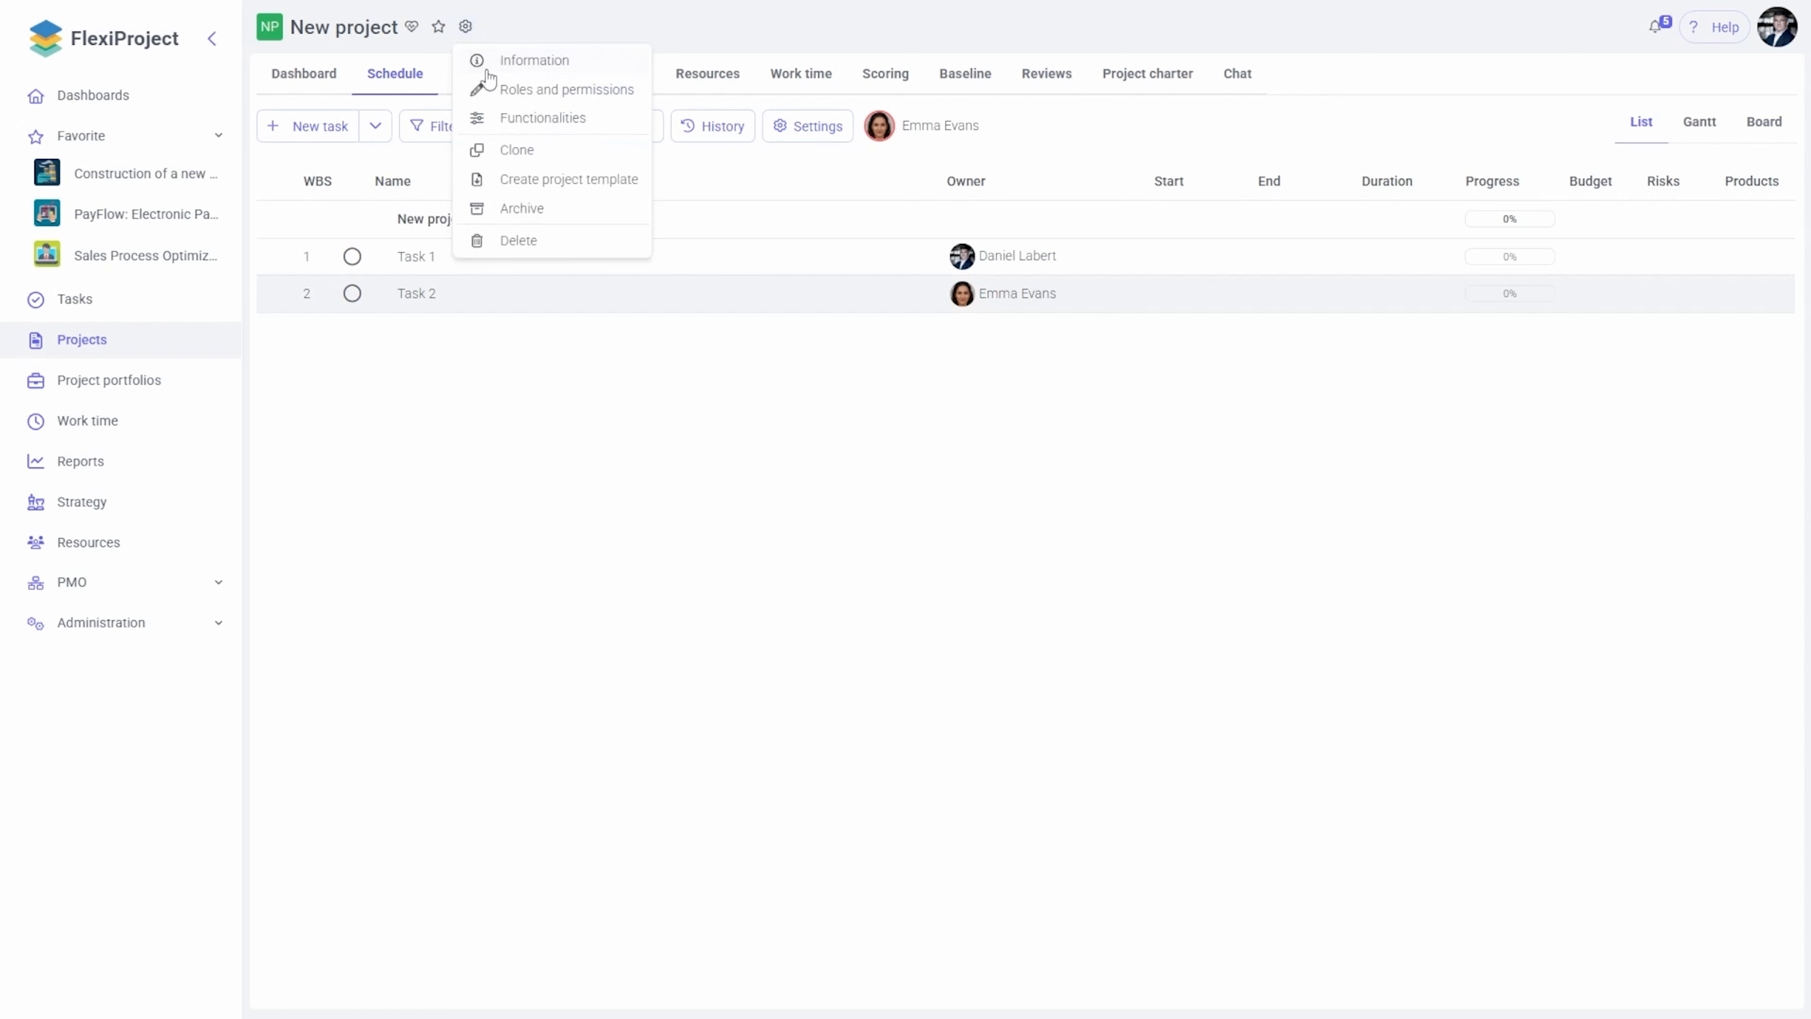
pyautogui.click(514, 93)
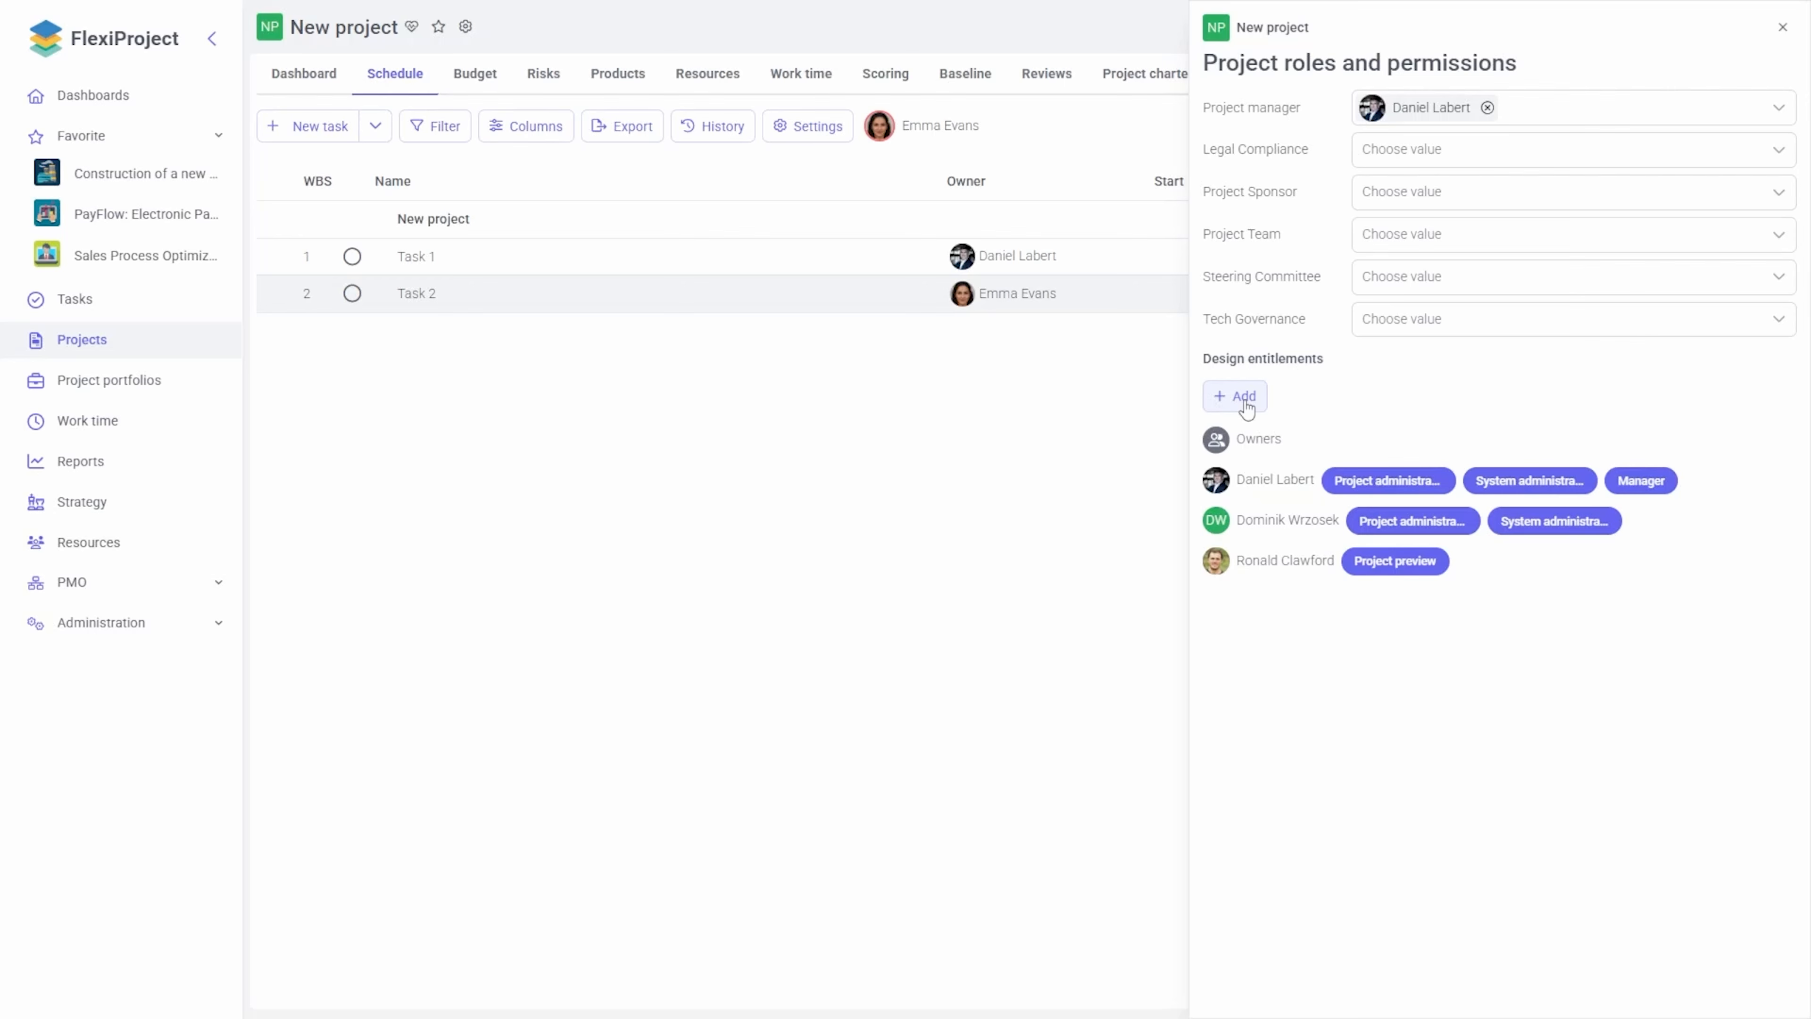
pyautogui.click(1244, 398)
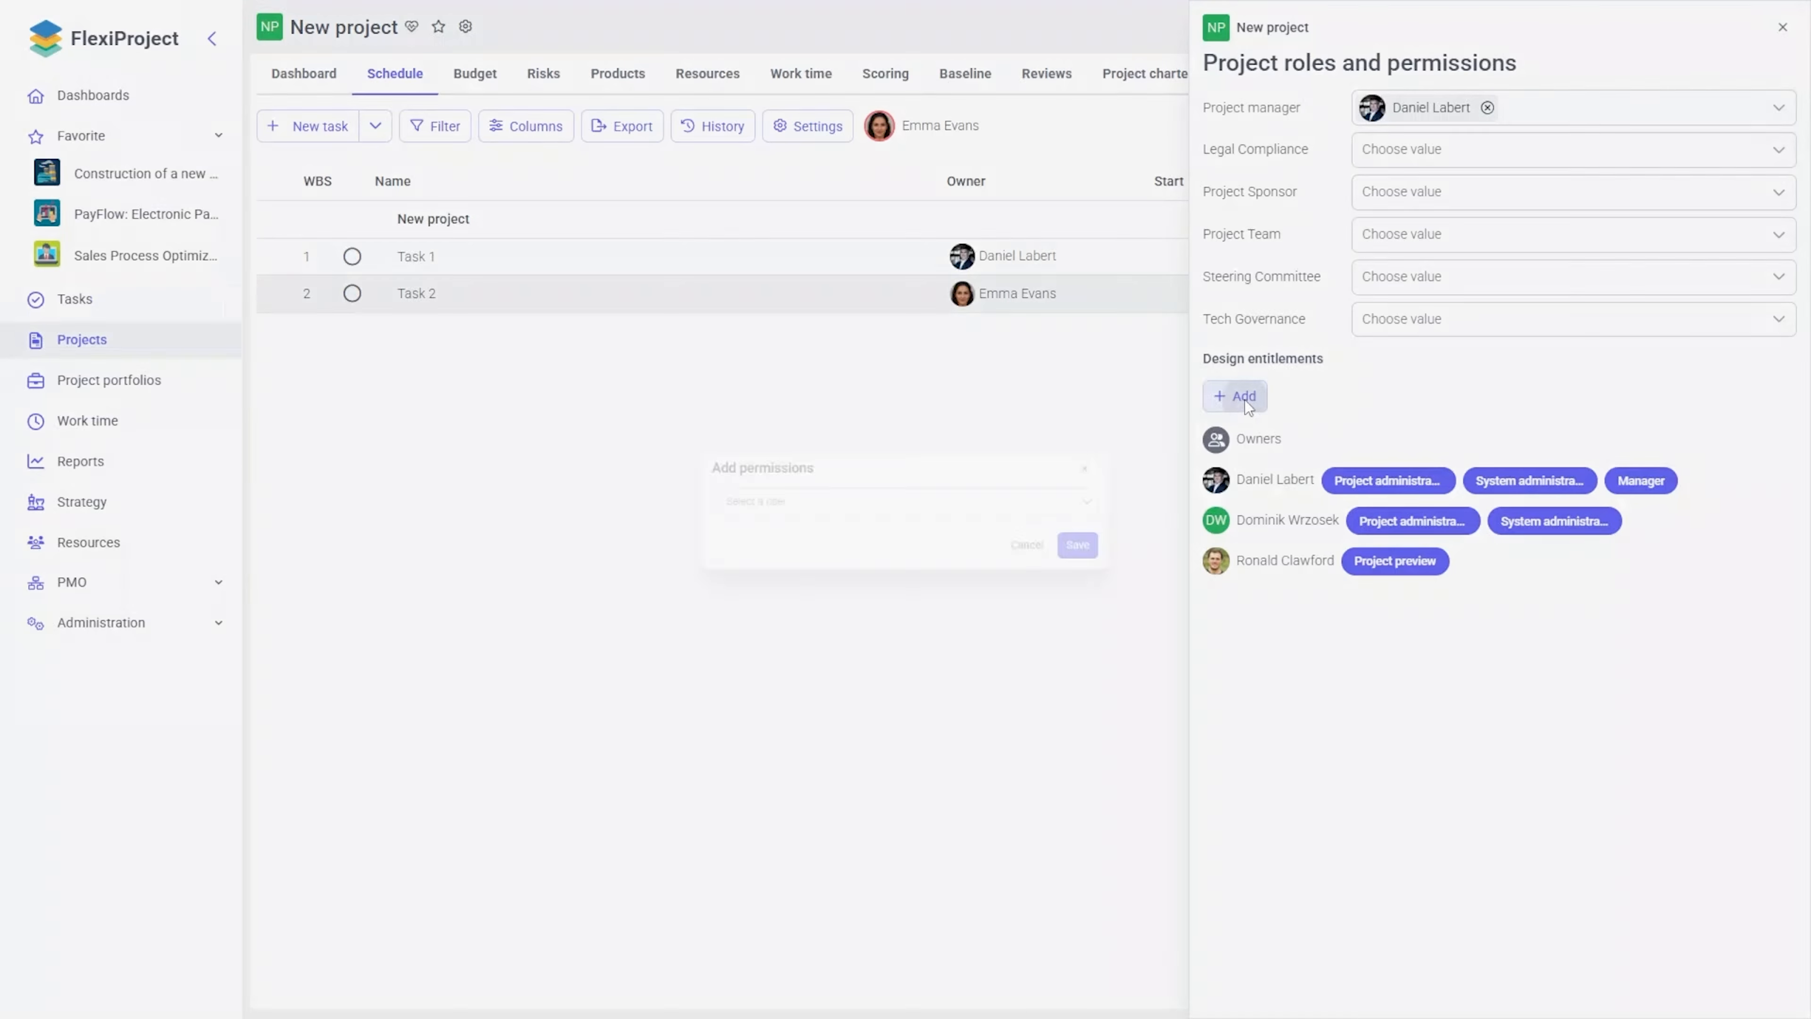
pyautogui.click(945, 491)
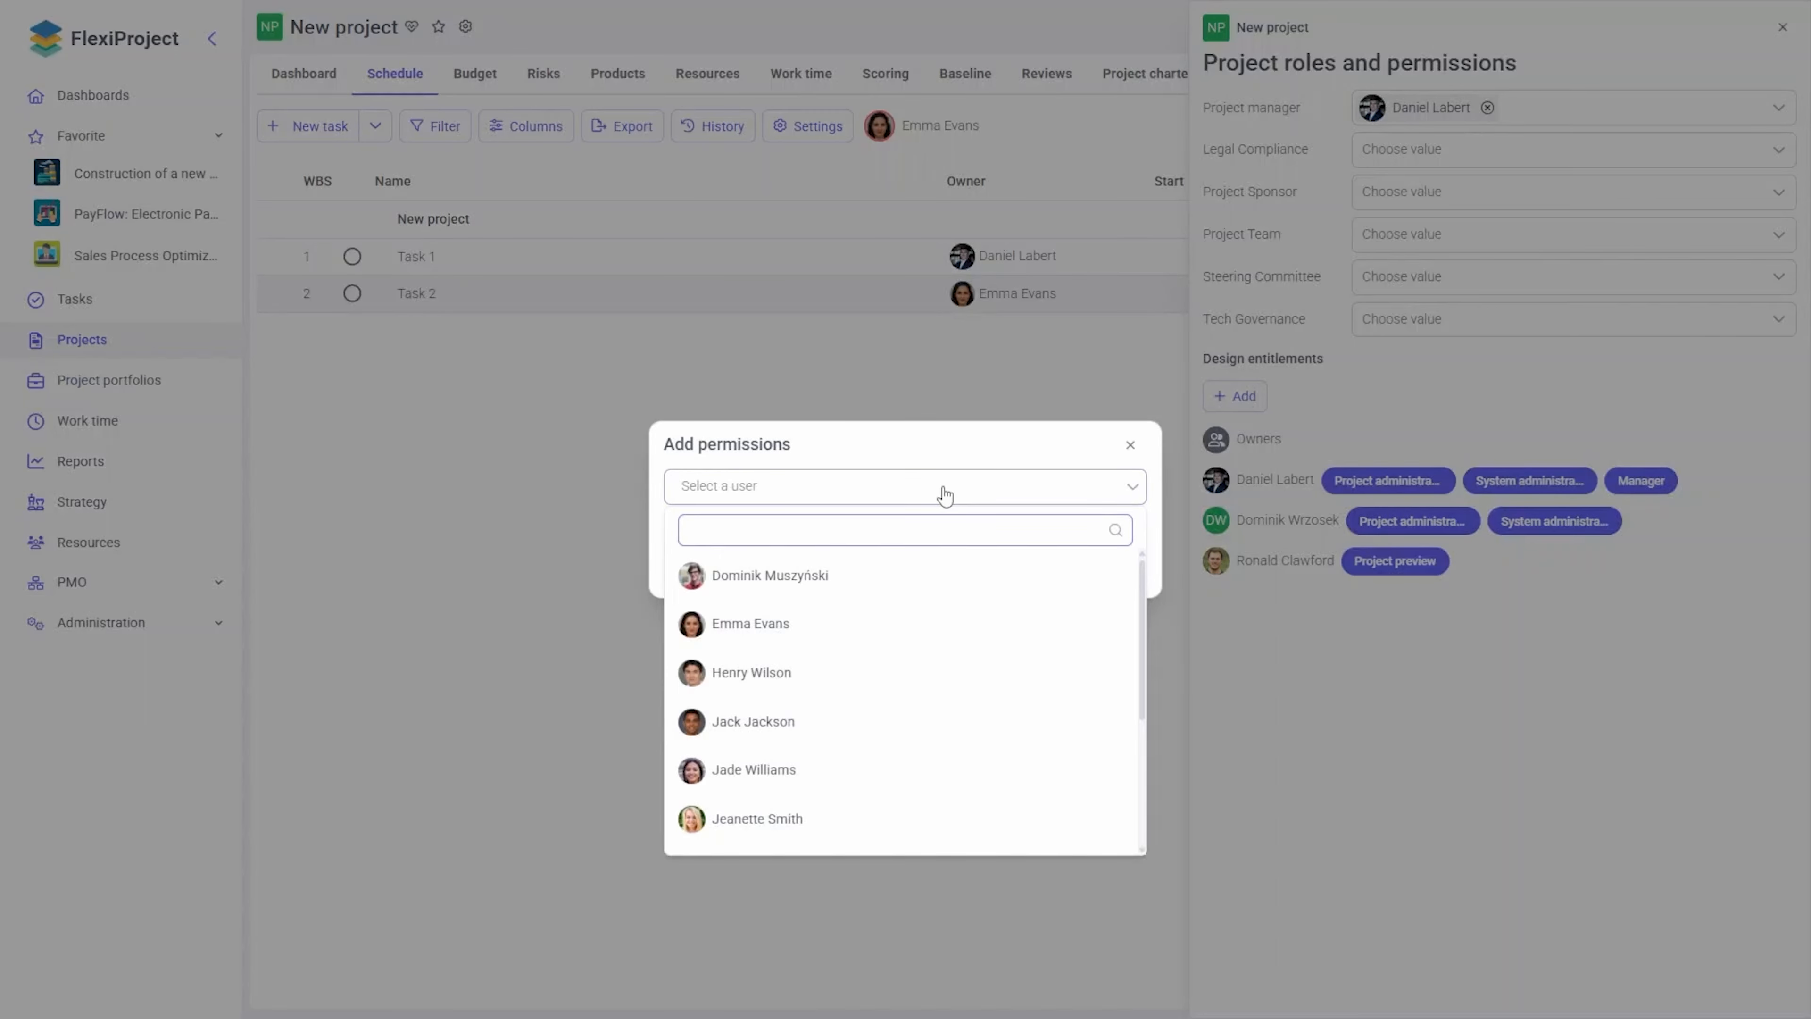
pyautogui.click(901, 620)
pyautogui.click(1123, 563)
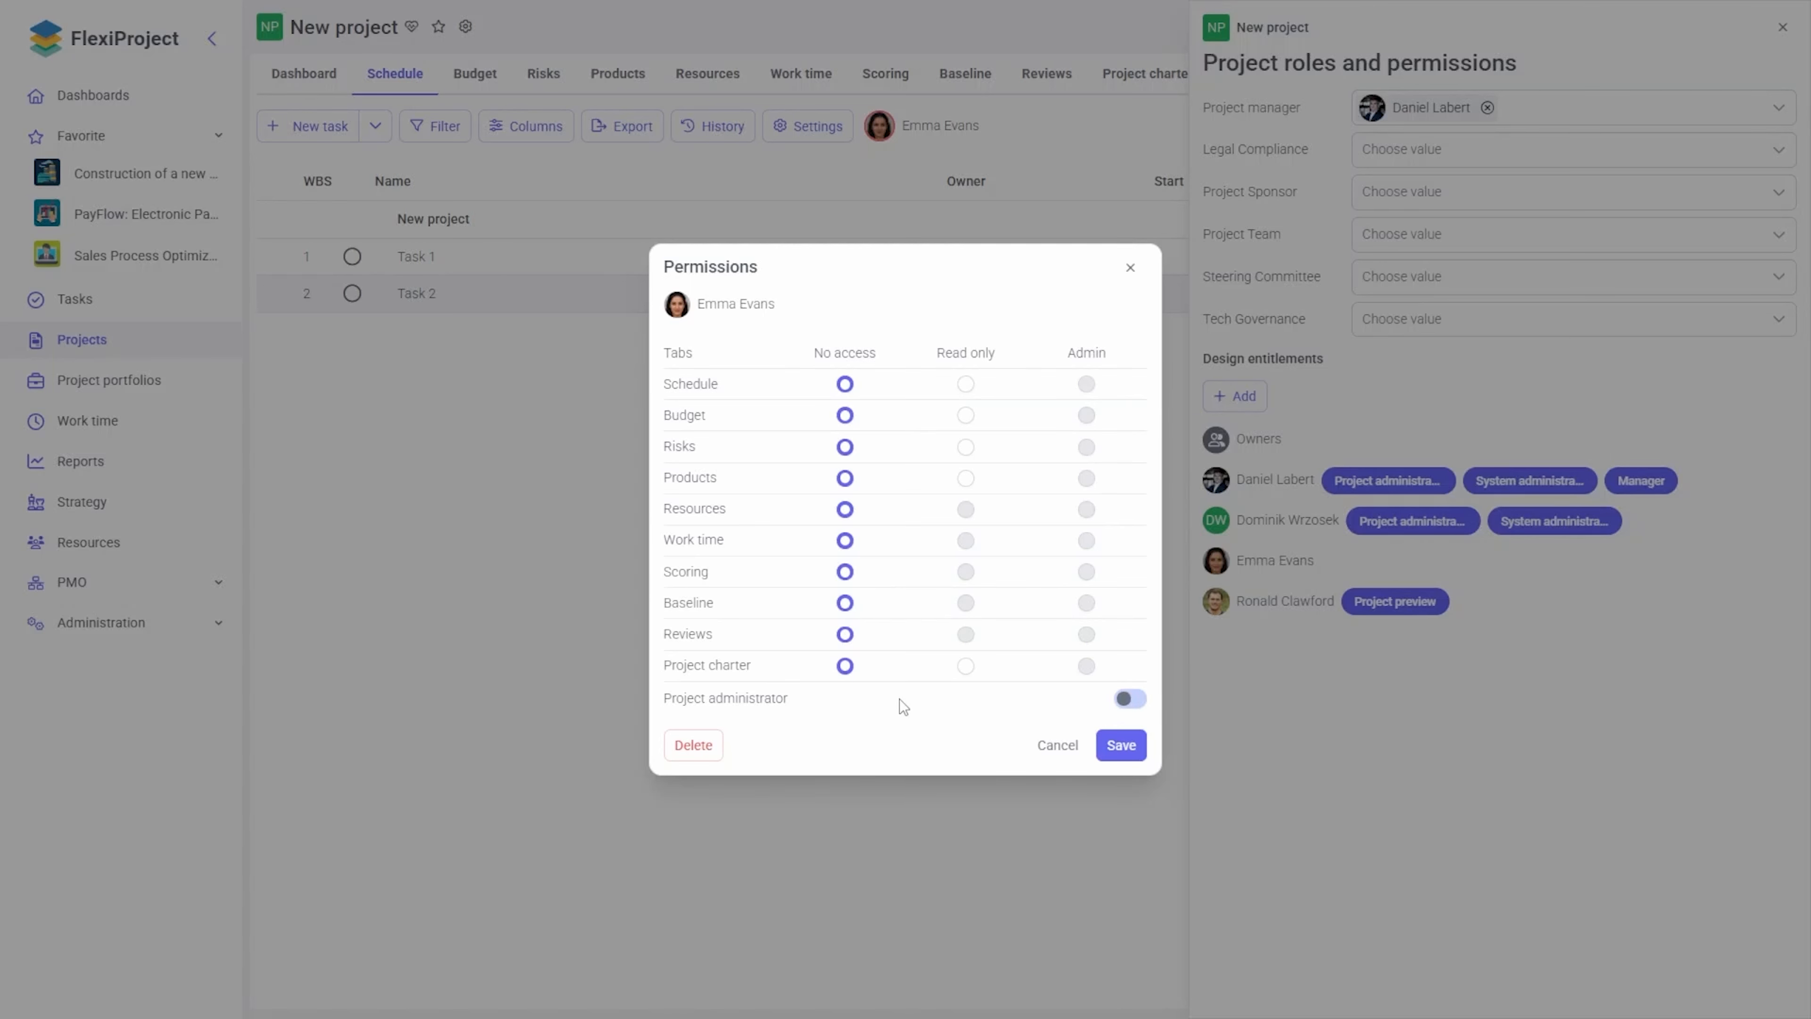
# - Give the added team member read-only access to Schedule, Budget, Risks and Products, and save the permissions
pyautogui.click(968, 391)
pyautogui.click(968, 427)
pyautogui.click(966, 447)
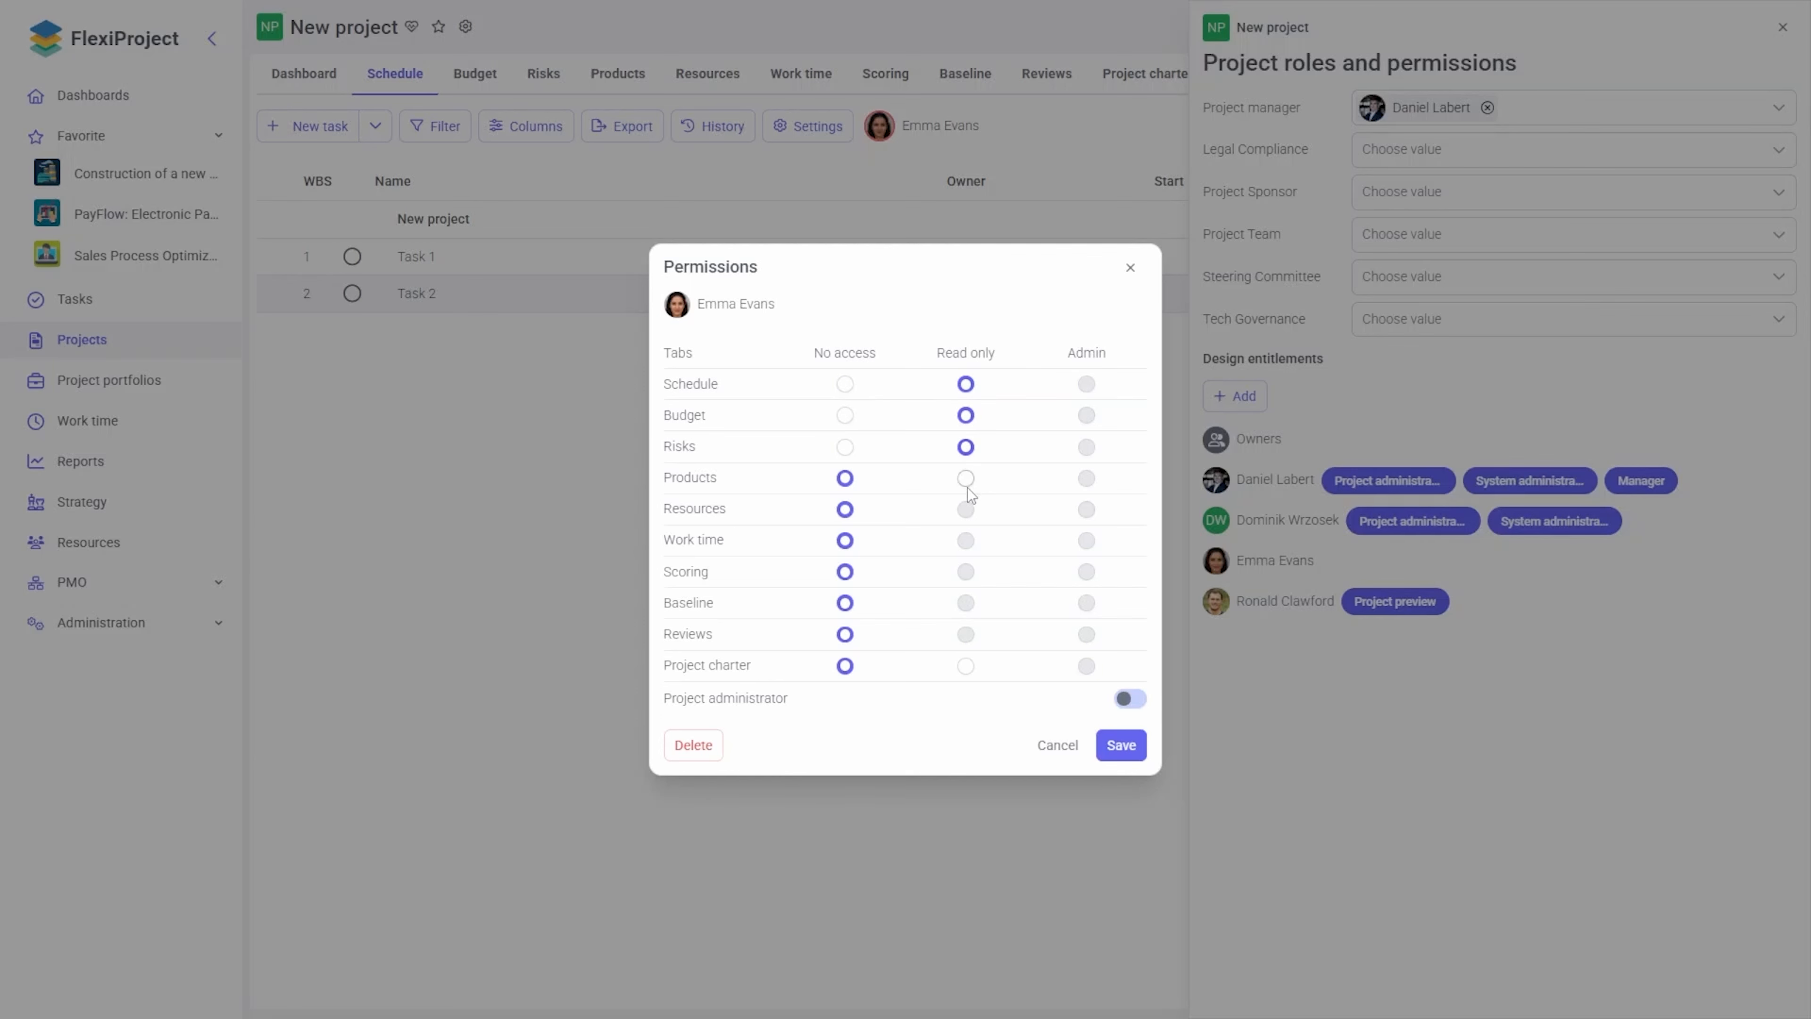
pyautogui.click(966, 479)
pyautogui.click(1122, 746)
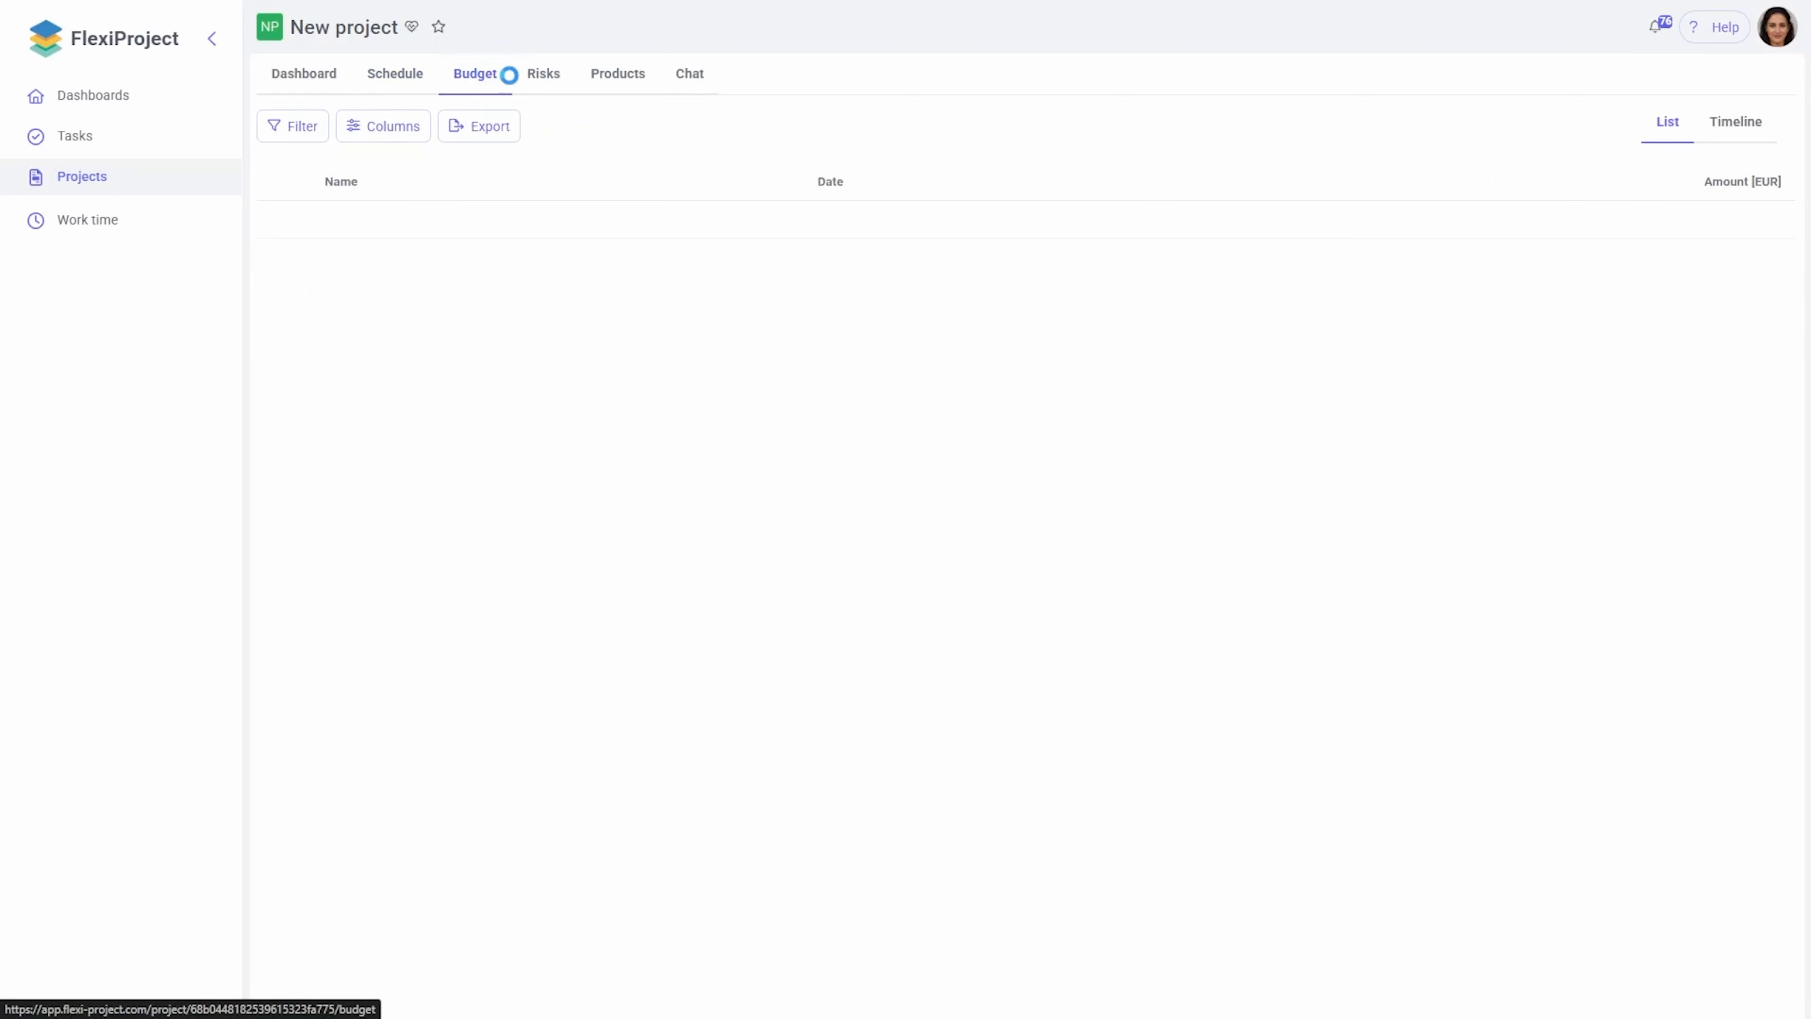
# - As the team member, review the project's risks, budget and schedule, and open Task 1 from the schedule
pyautogui.click(542, 75)
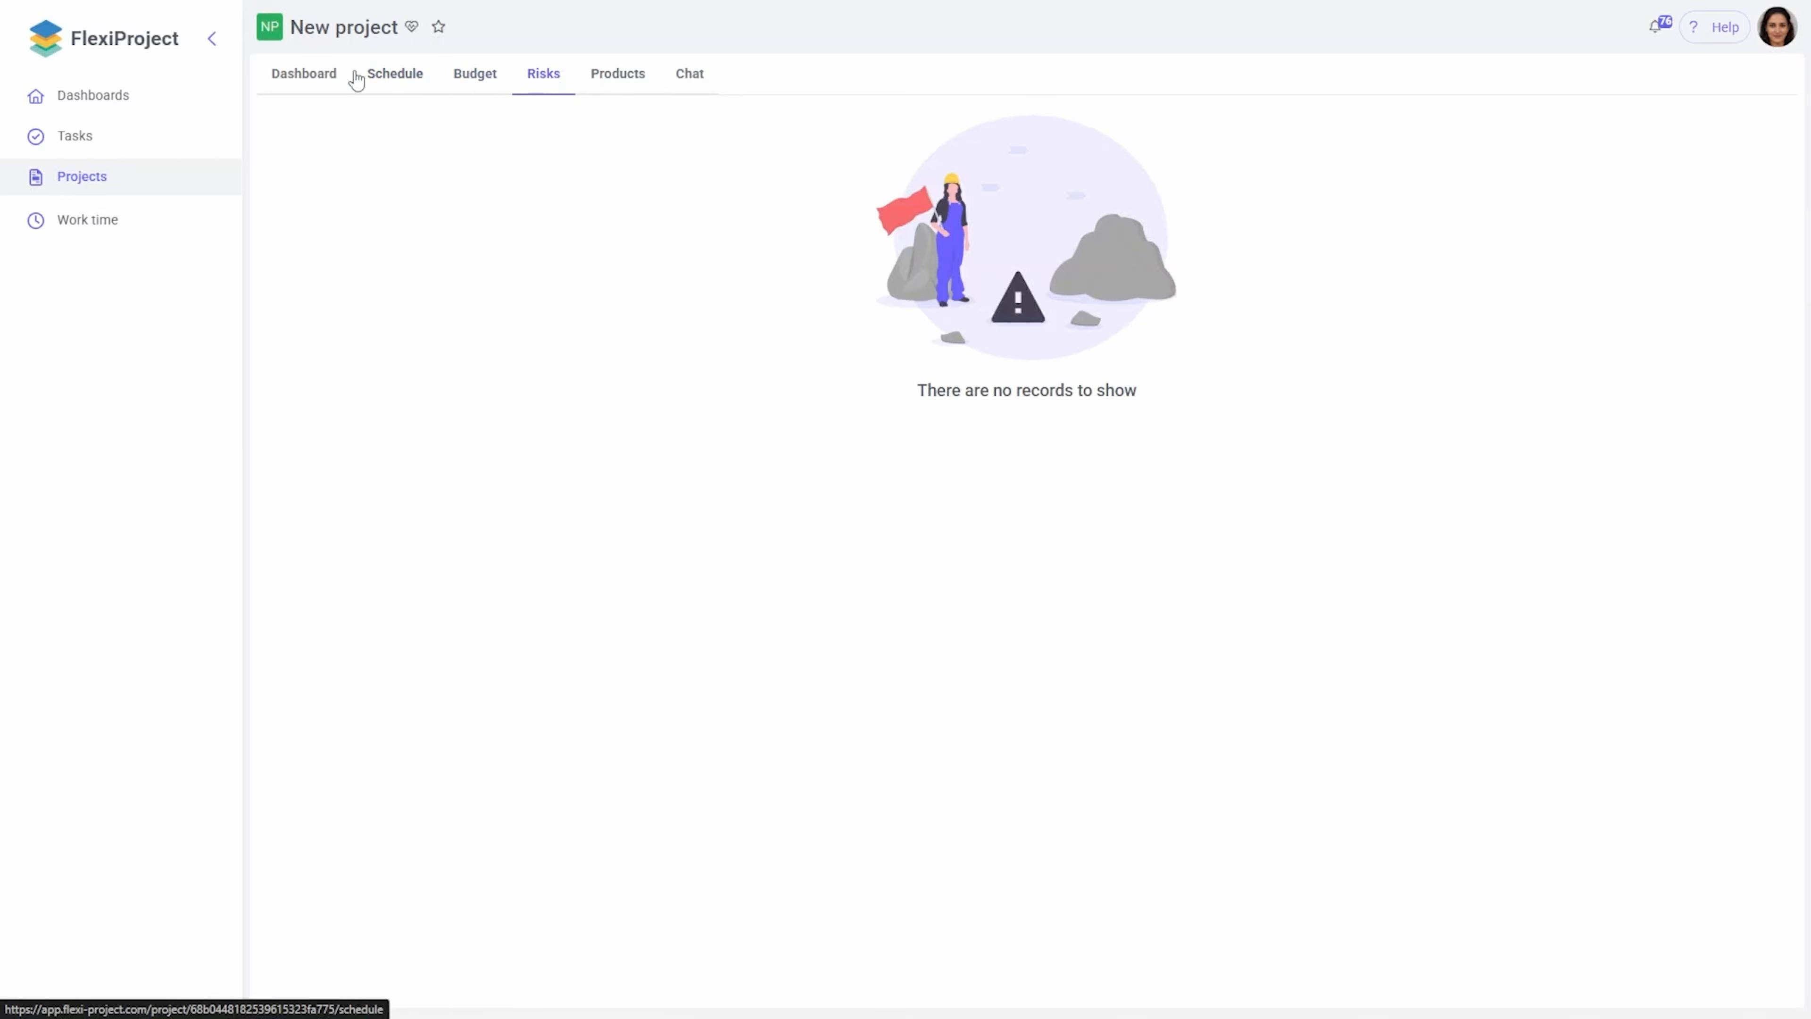
pyautogui.click(394, 74)
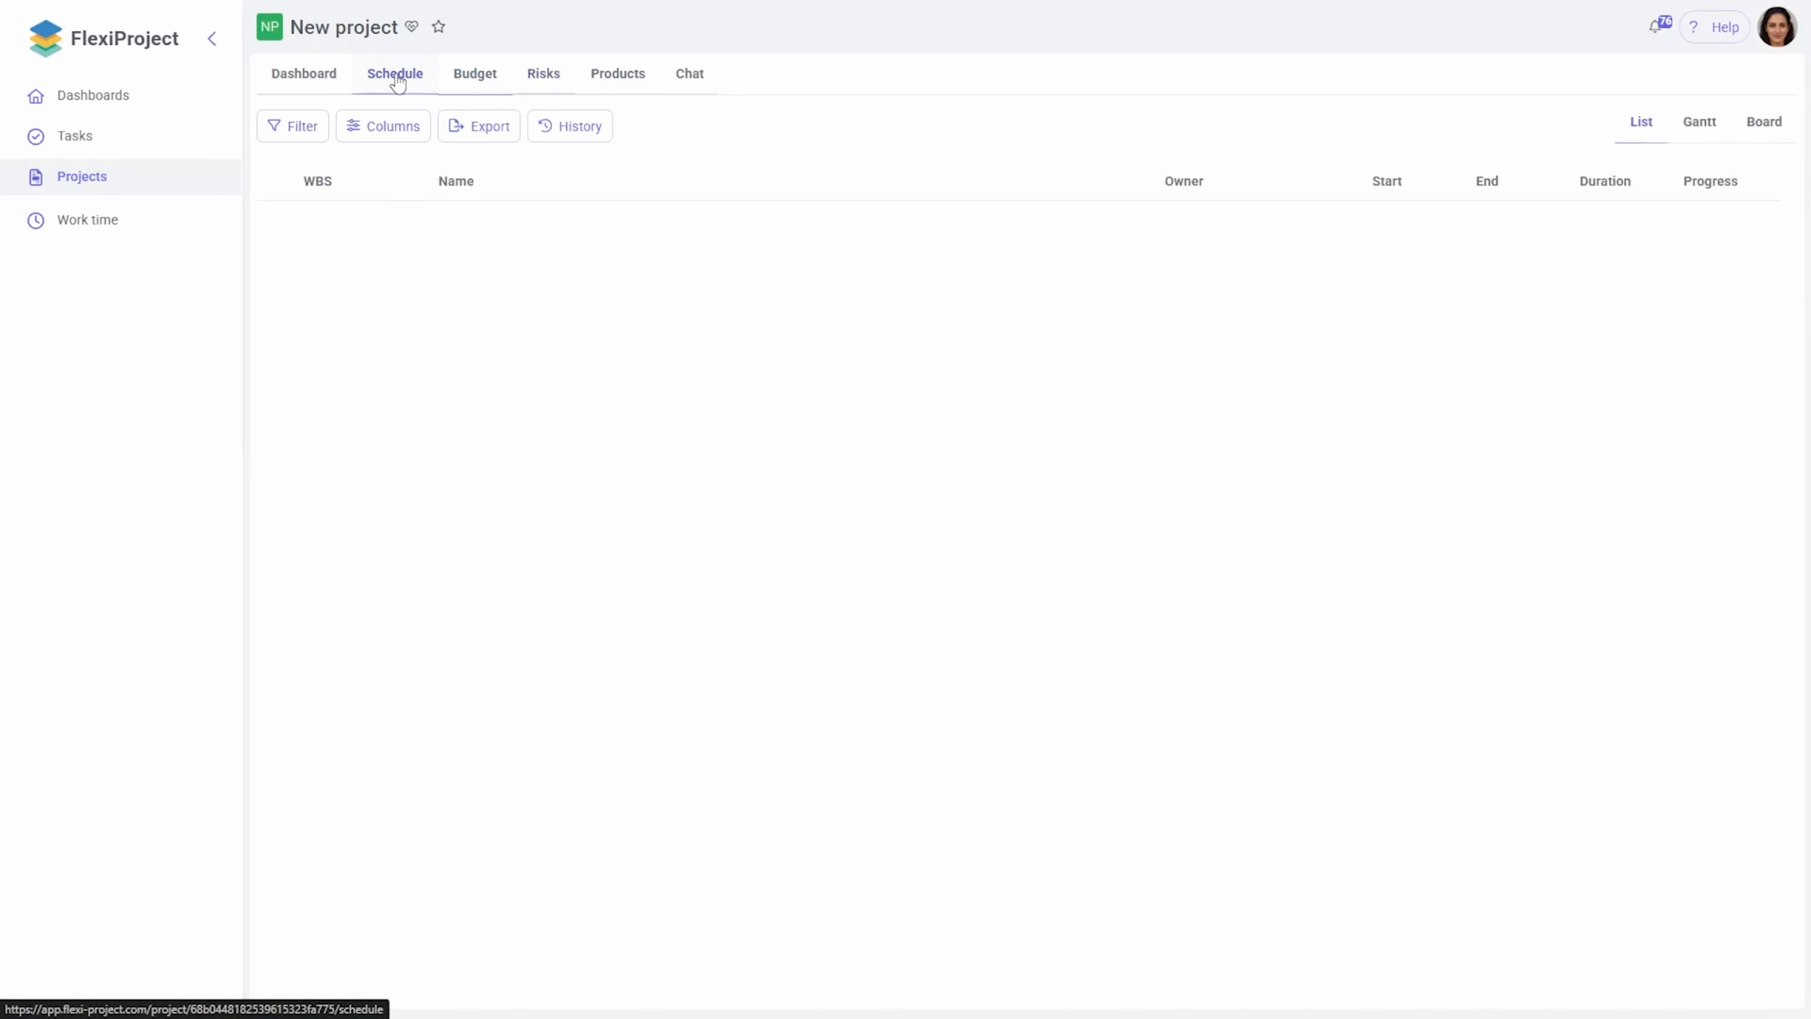
pyautogui.click(467, 84)
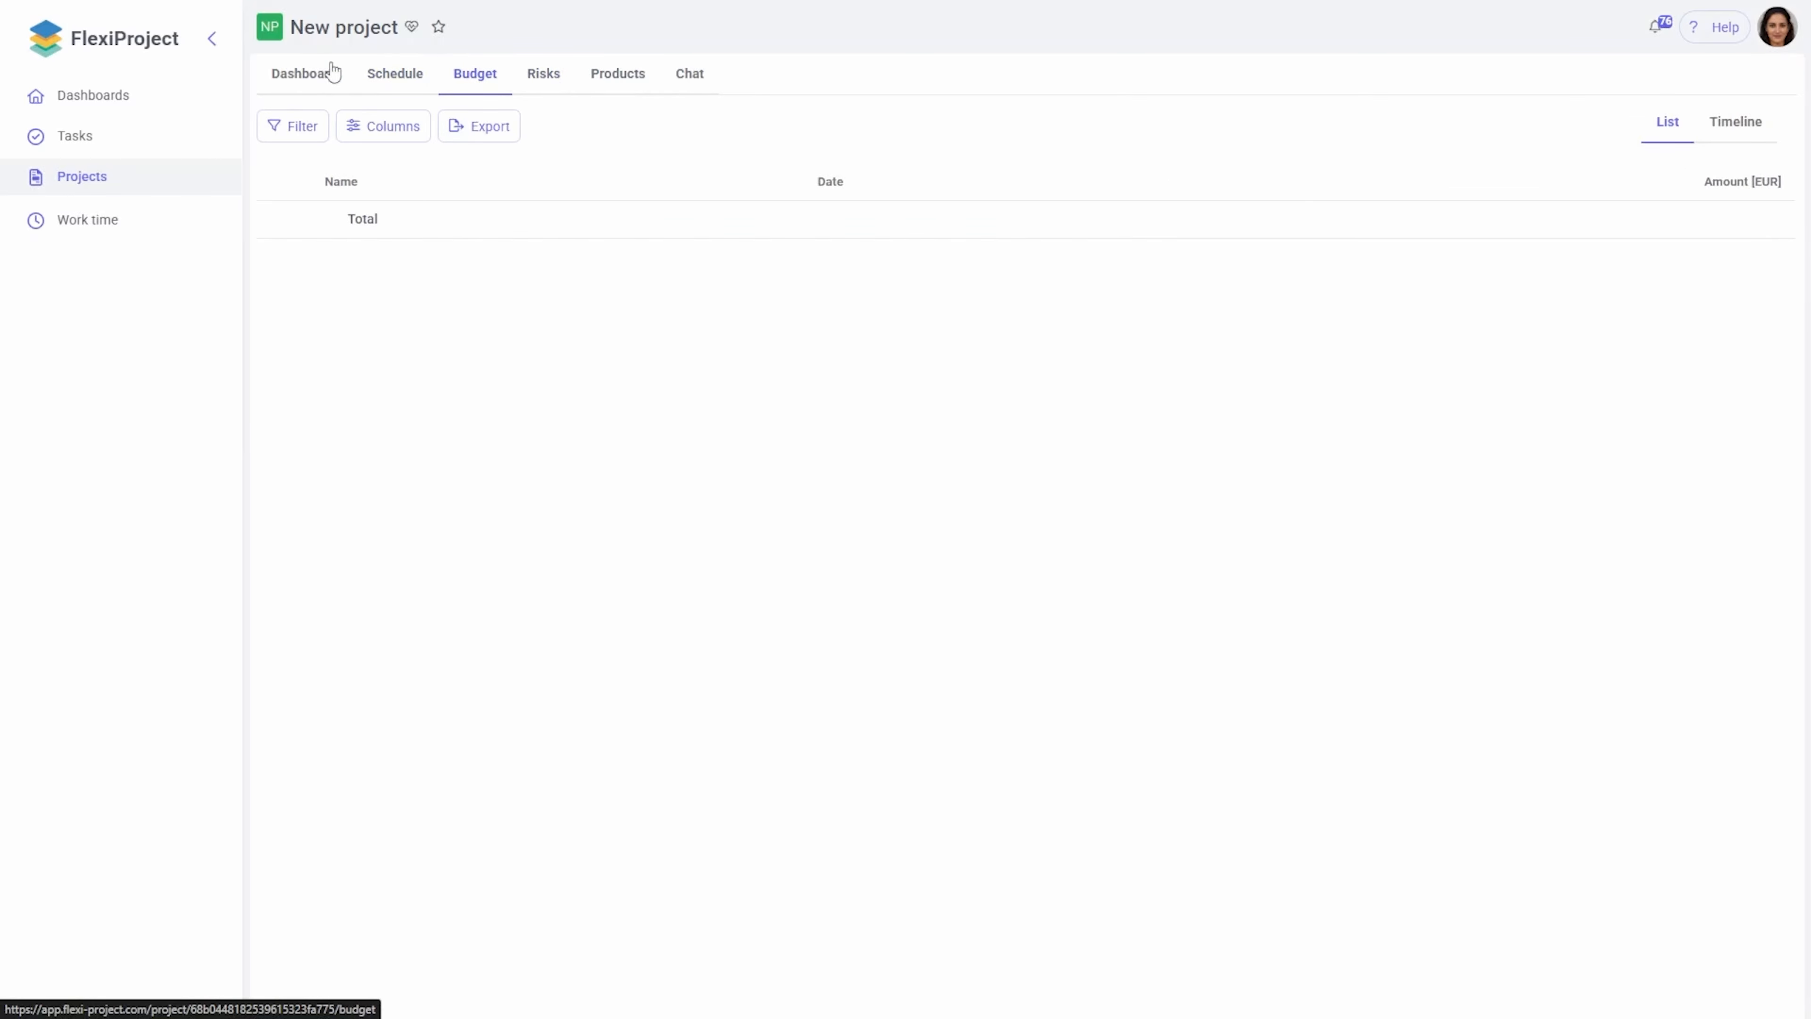
pyautogui.click(394, 74)
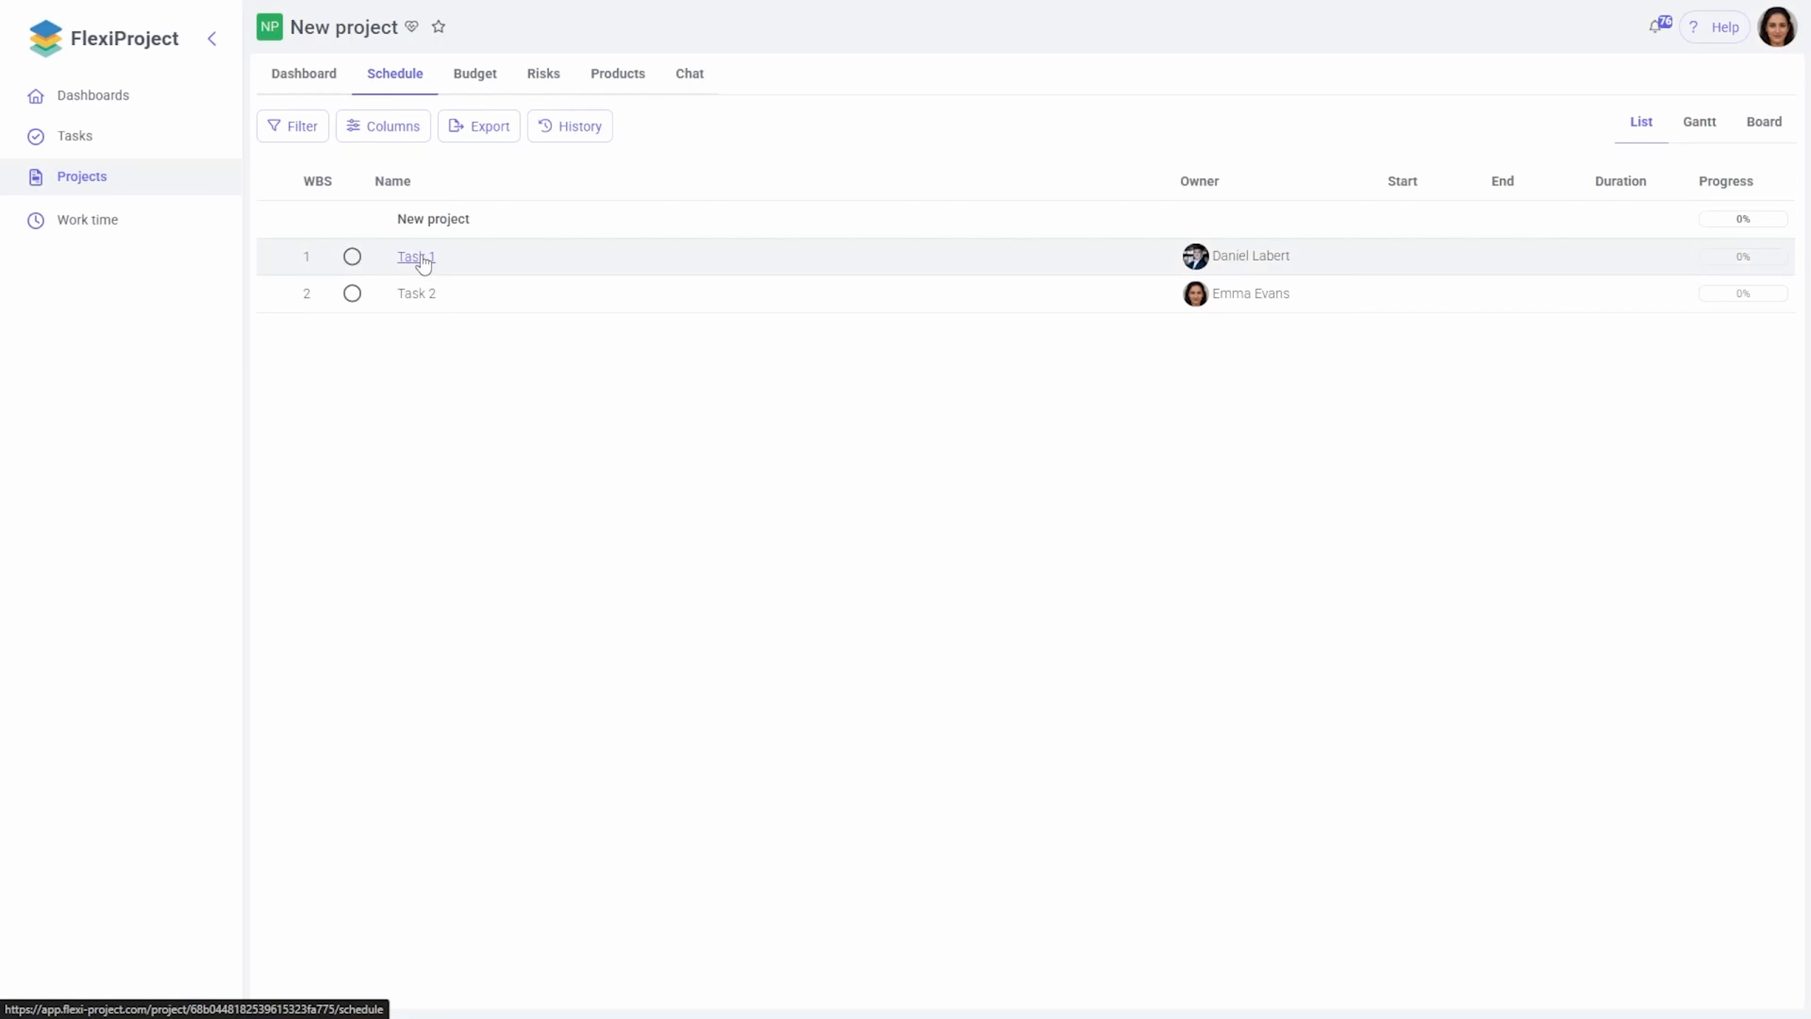
pyautogui.click(421, 257)
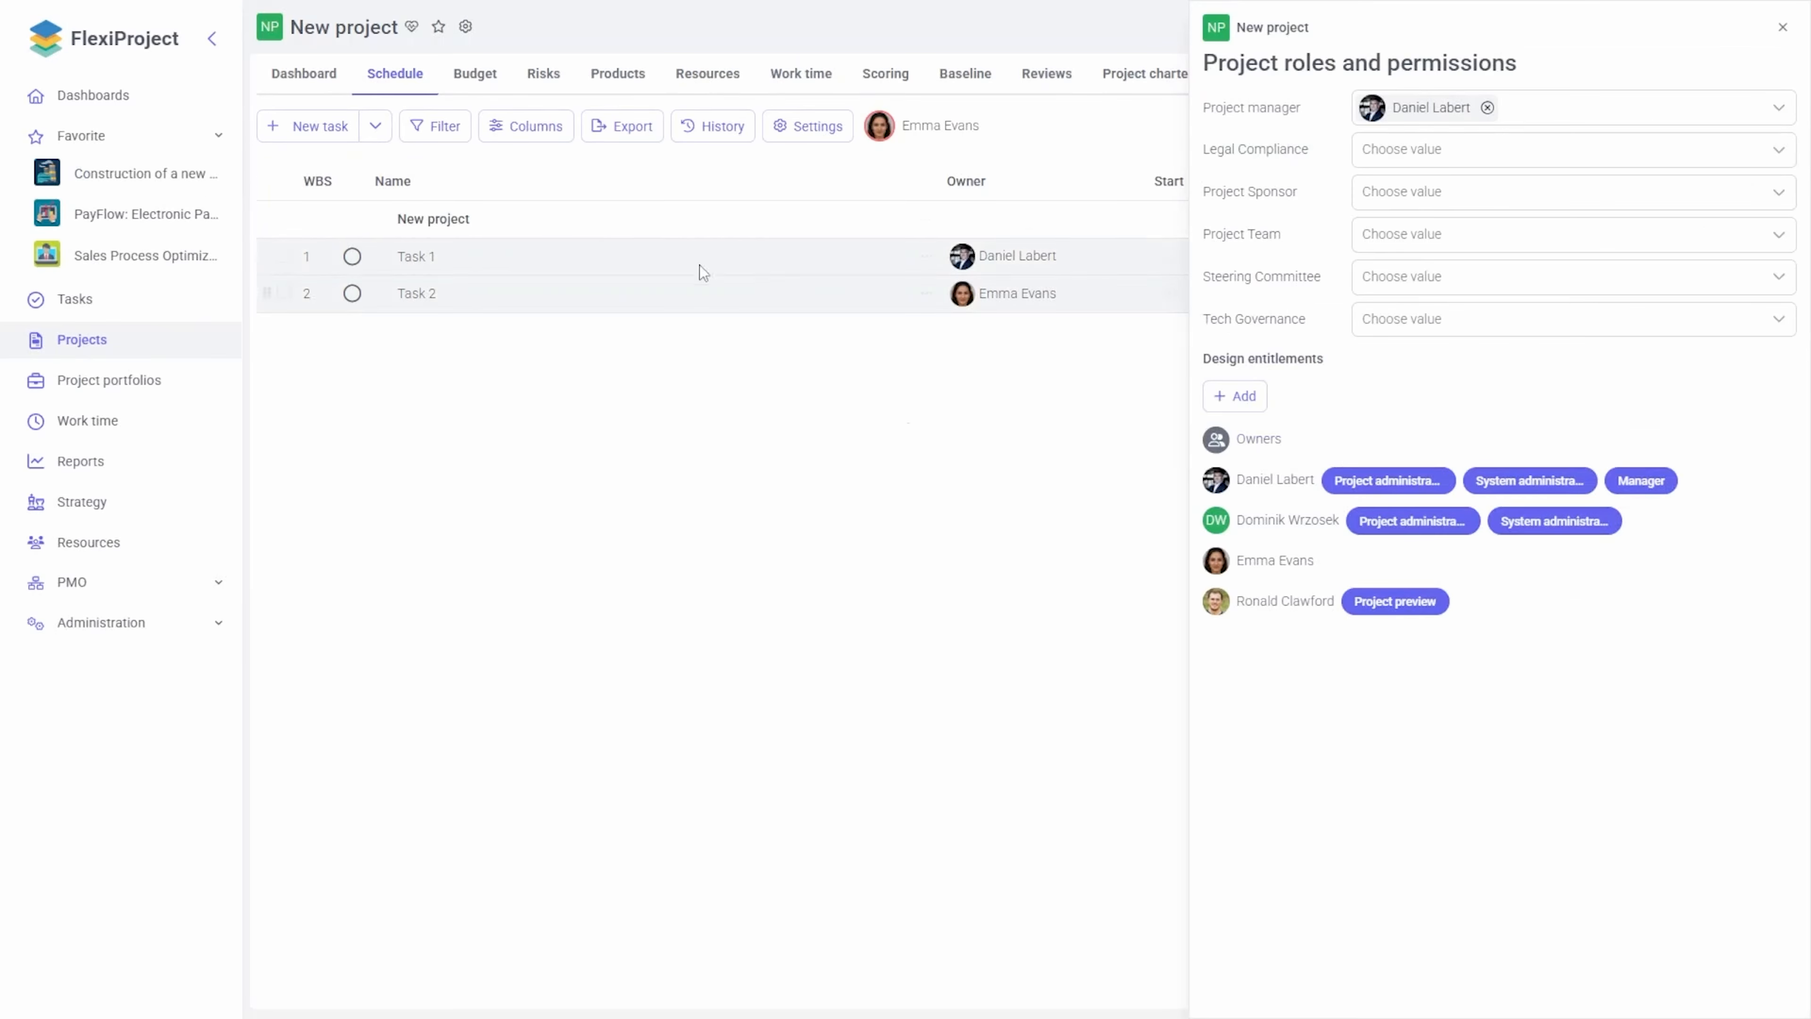
# - In user administration, change the Task 2 owner's license to Full and save the user settings
pyautogui.click(166, 627)
pyautogui.click(146, 677)
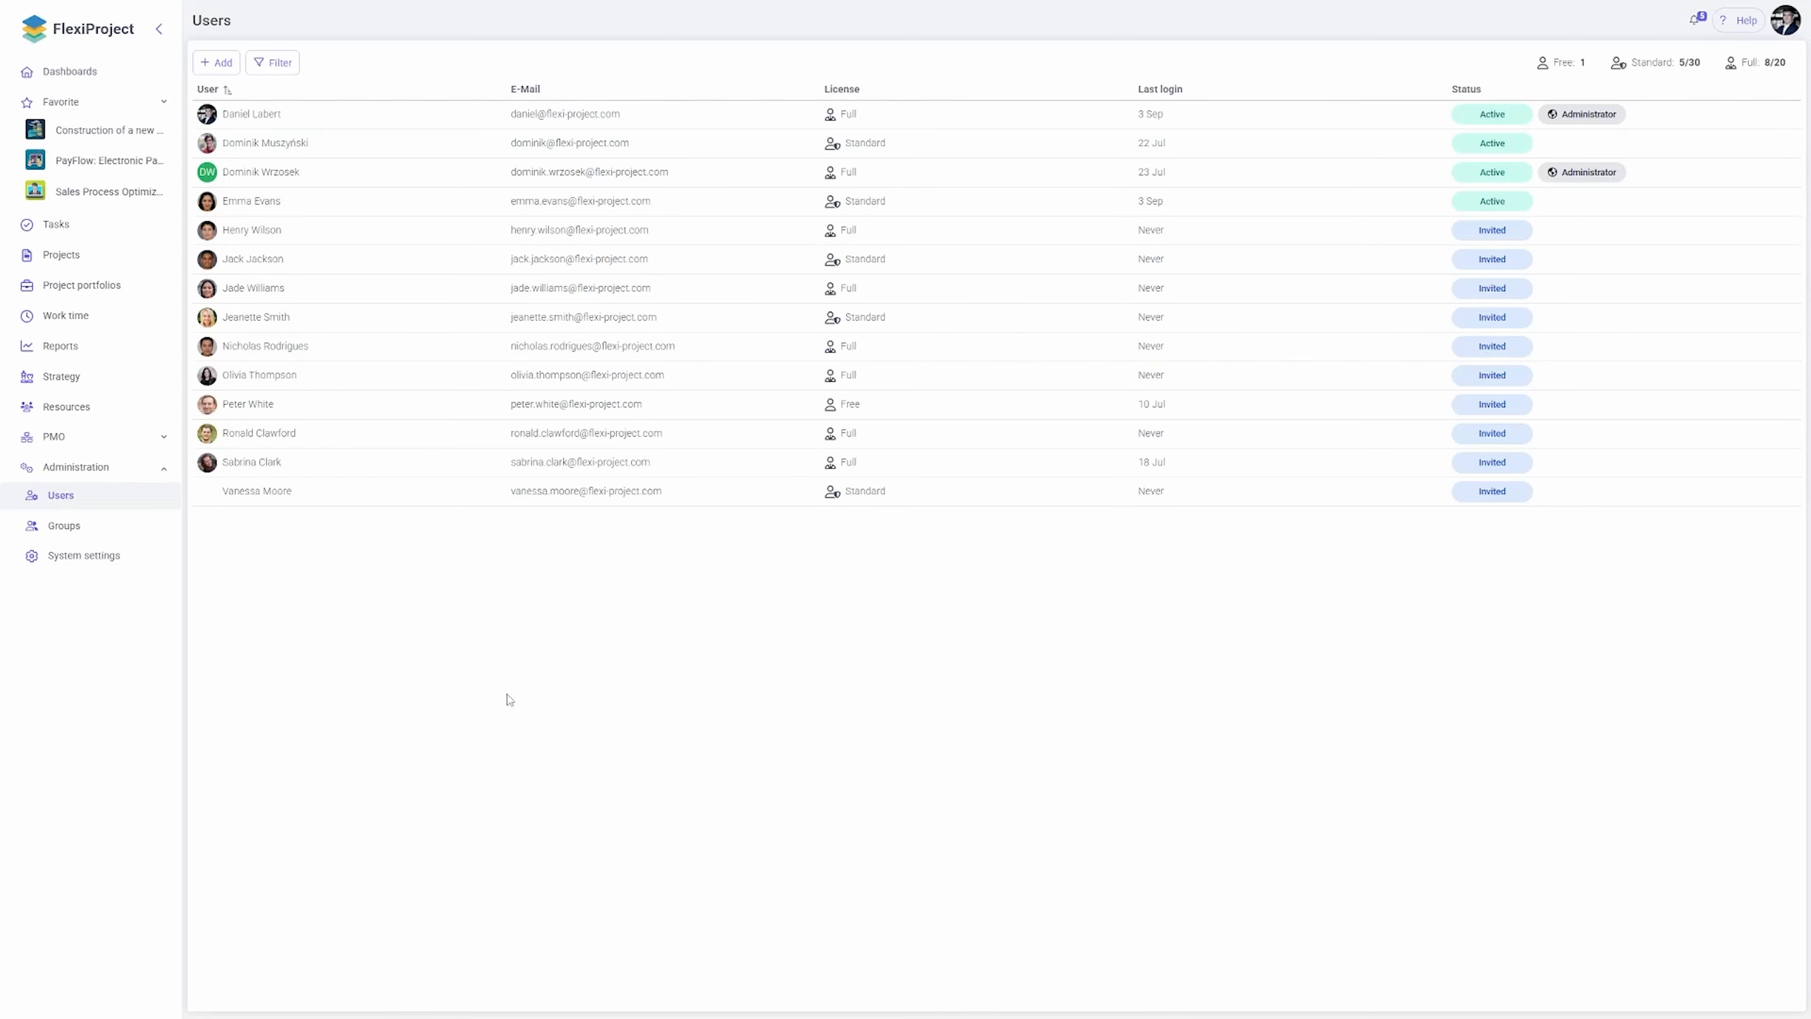
pyautogui.click(1755, 202)
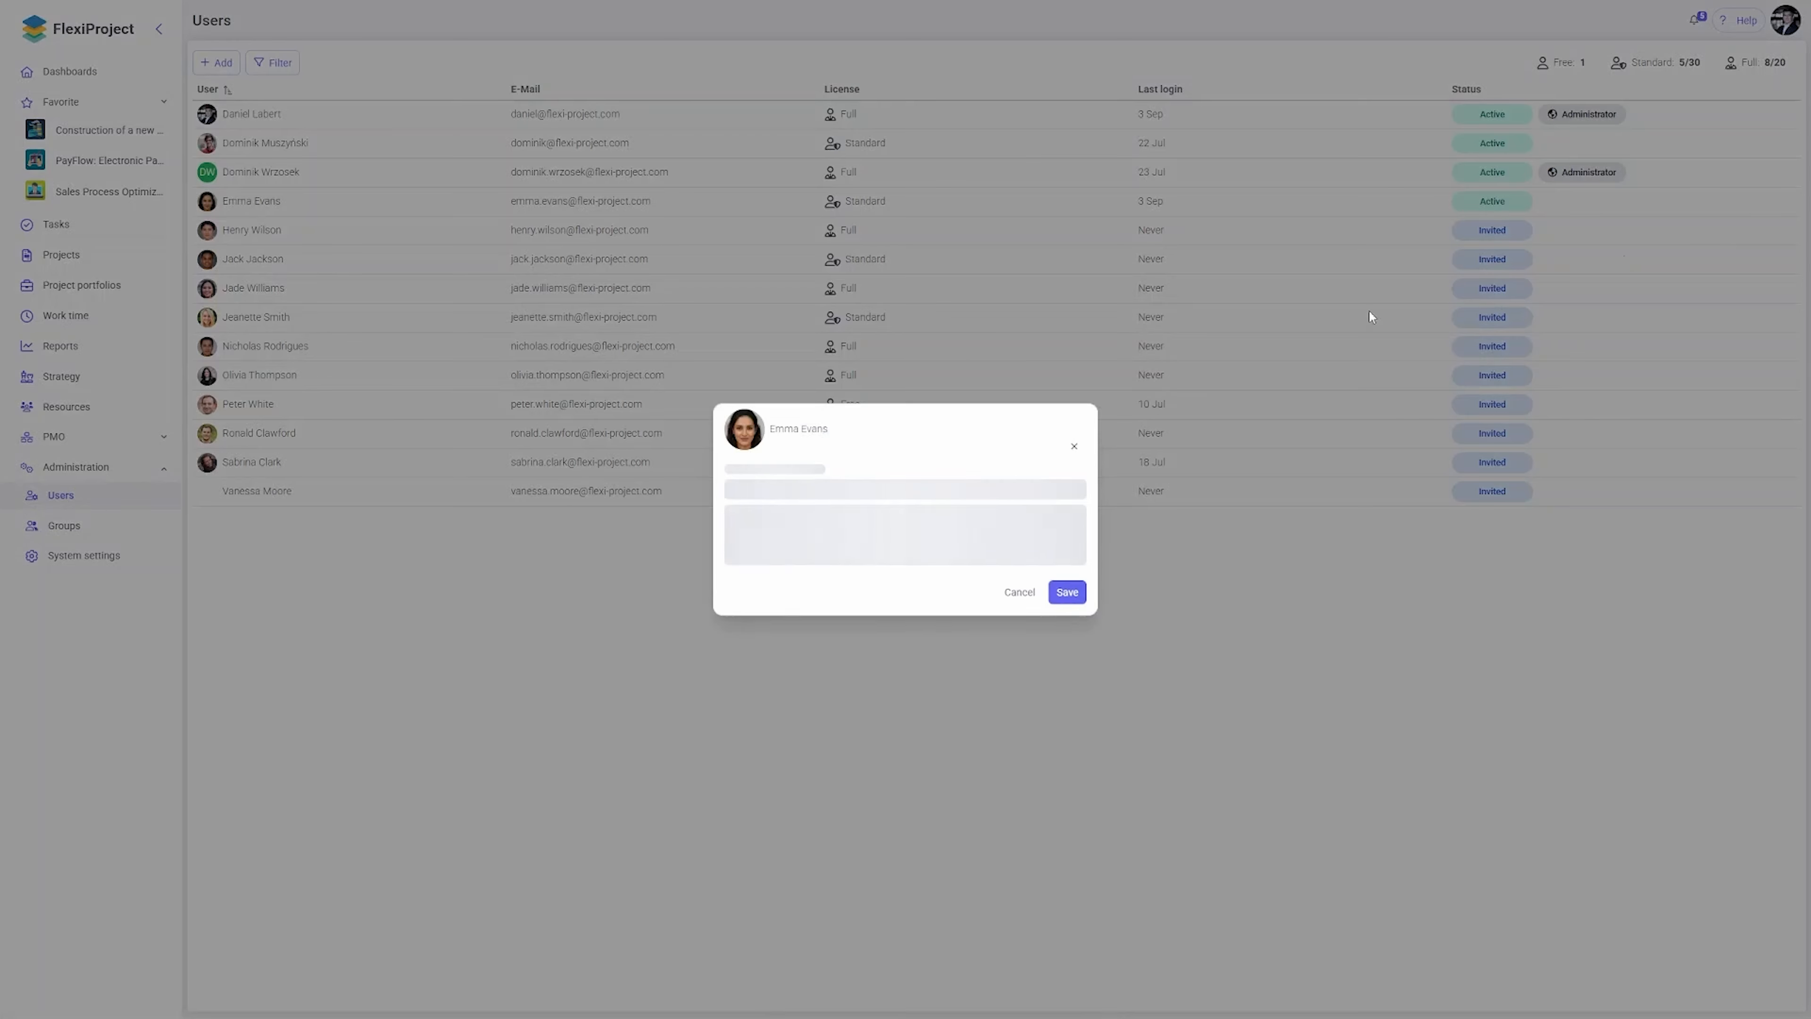
pyautogui.click(889, 501)
pyautogui.click(848, 571)
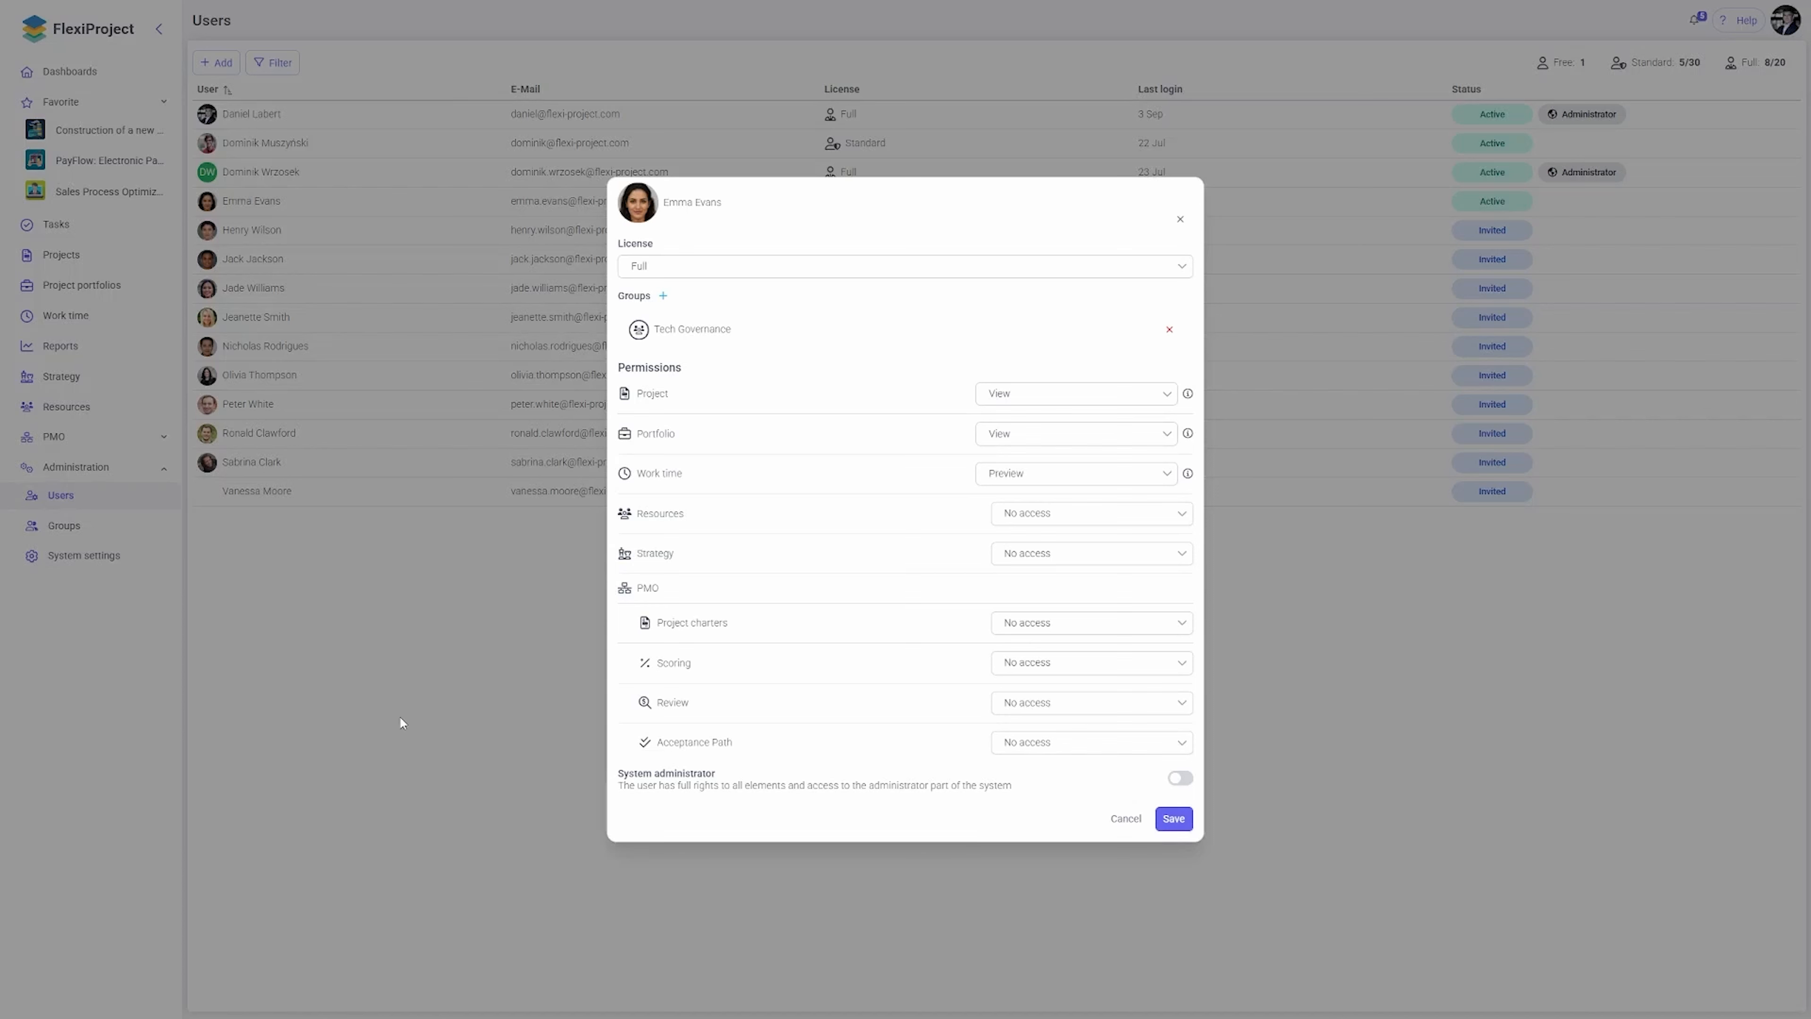
pyautogui.click(1181, 820)
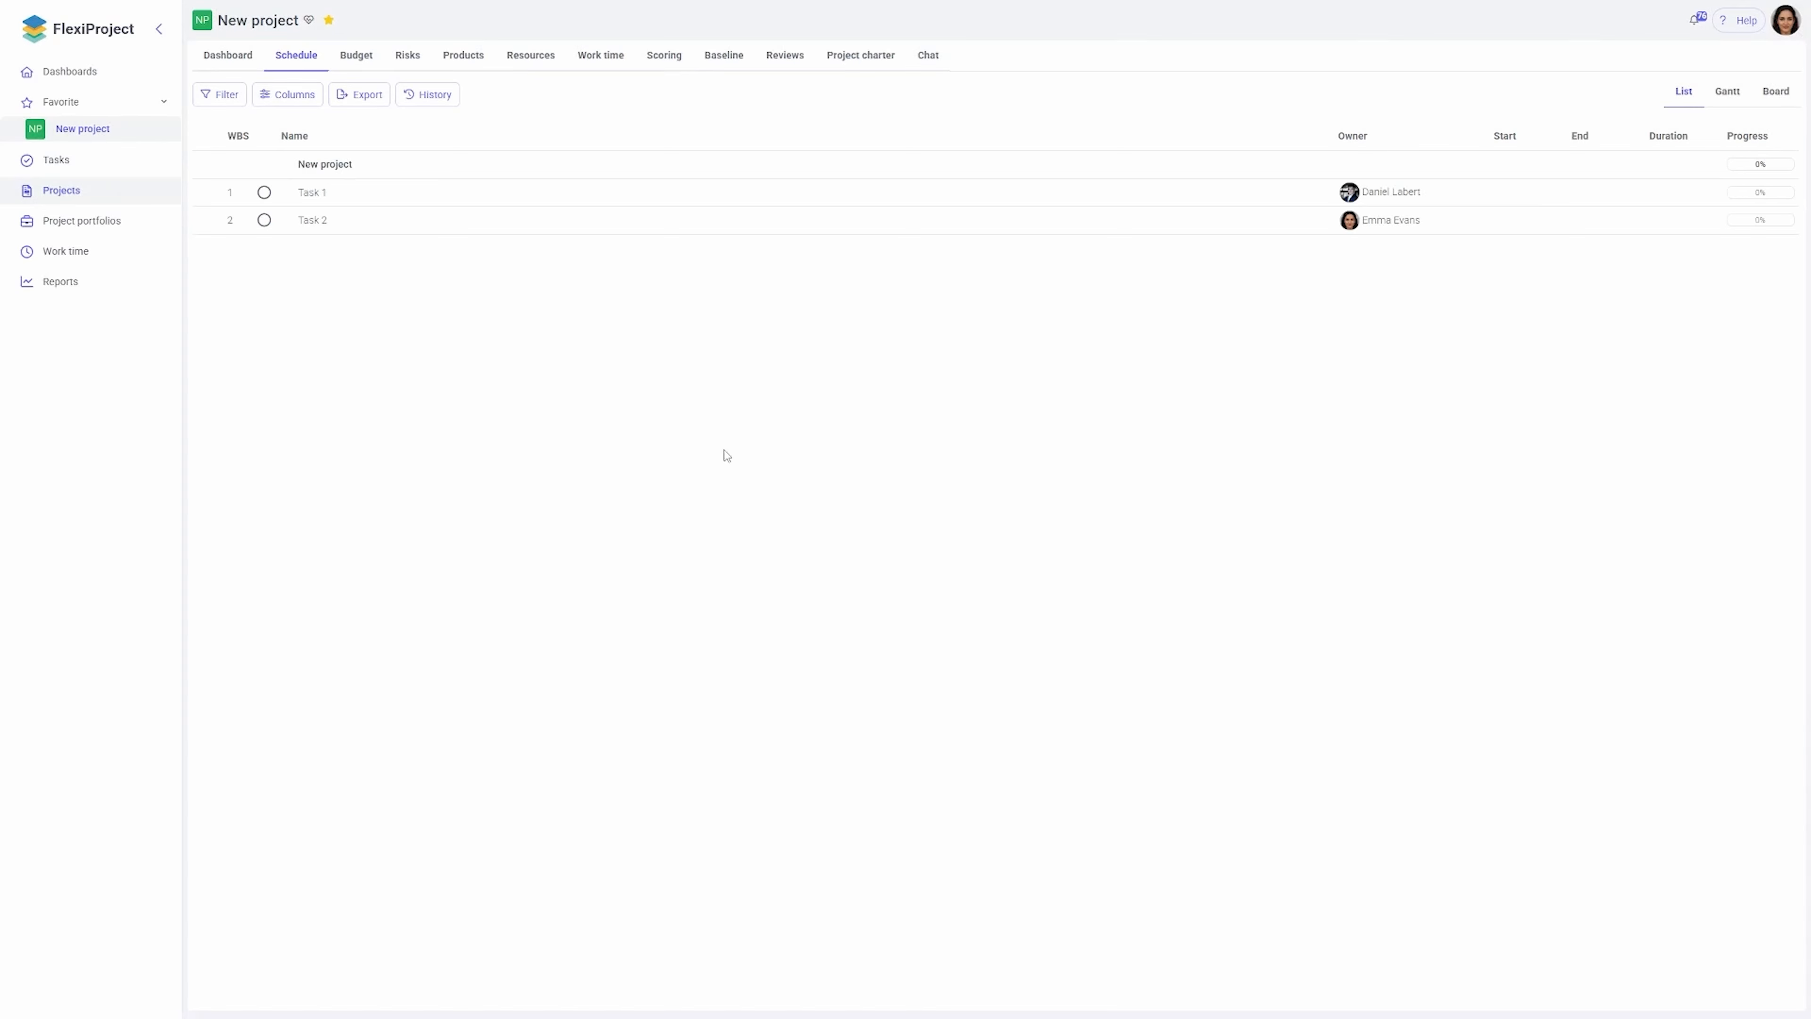
# - As the team member, review the new project's Budget, Risks, Products, Resources and Project charter
pyautogui.click(364, 61)
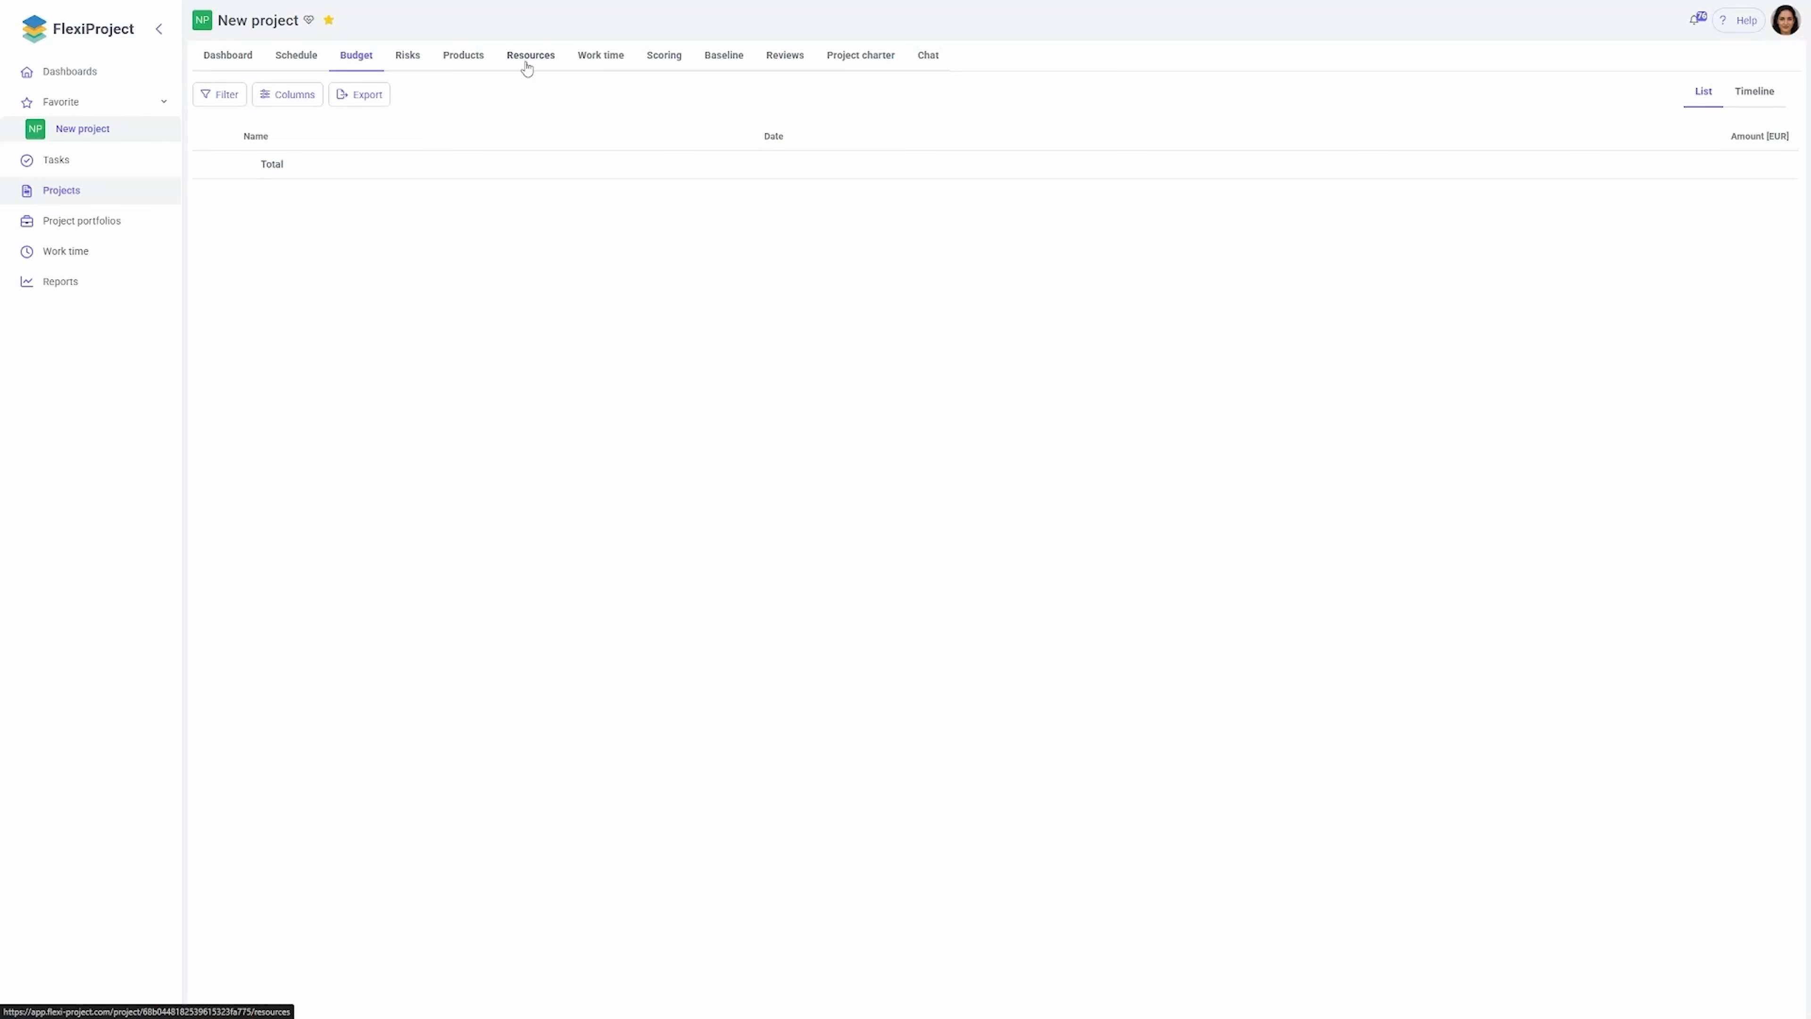
pyautogui.click(419, 64)
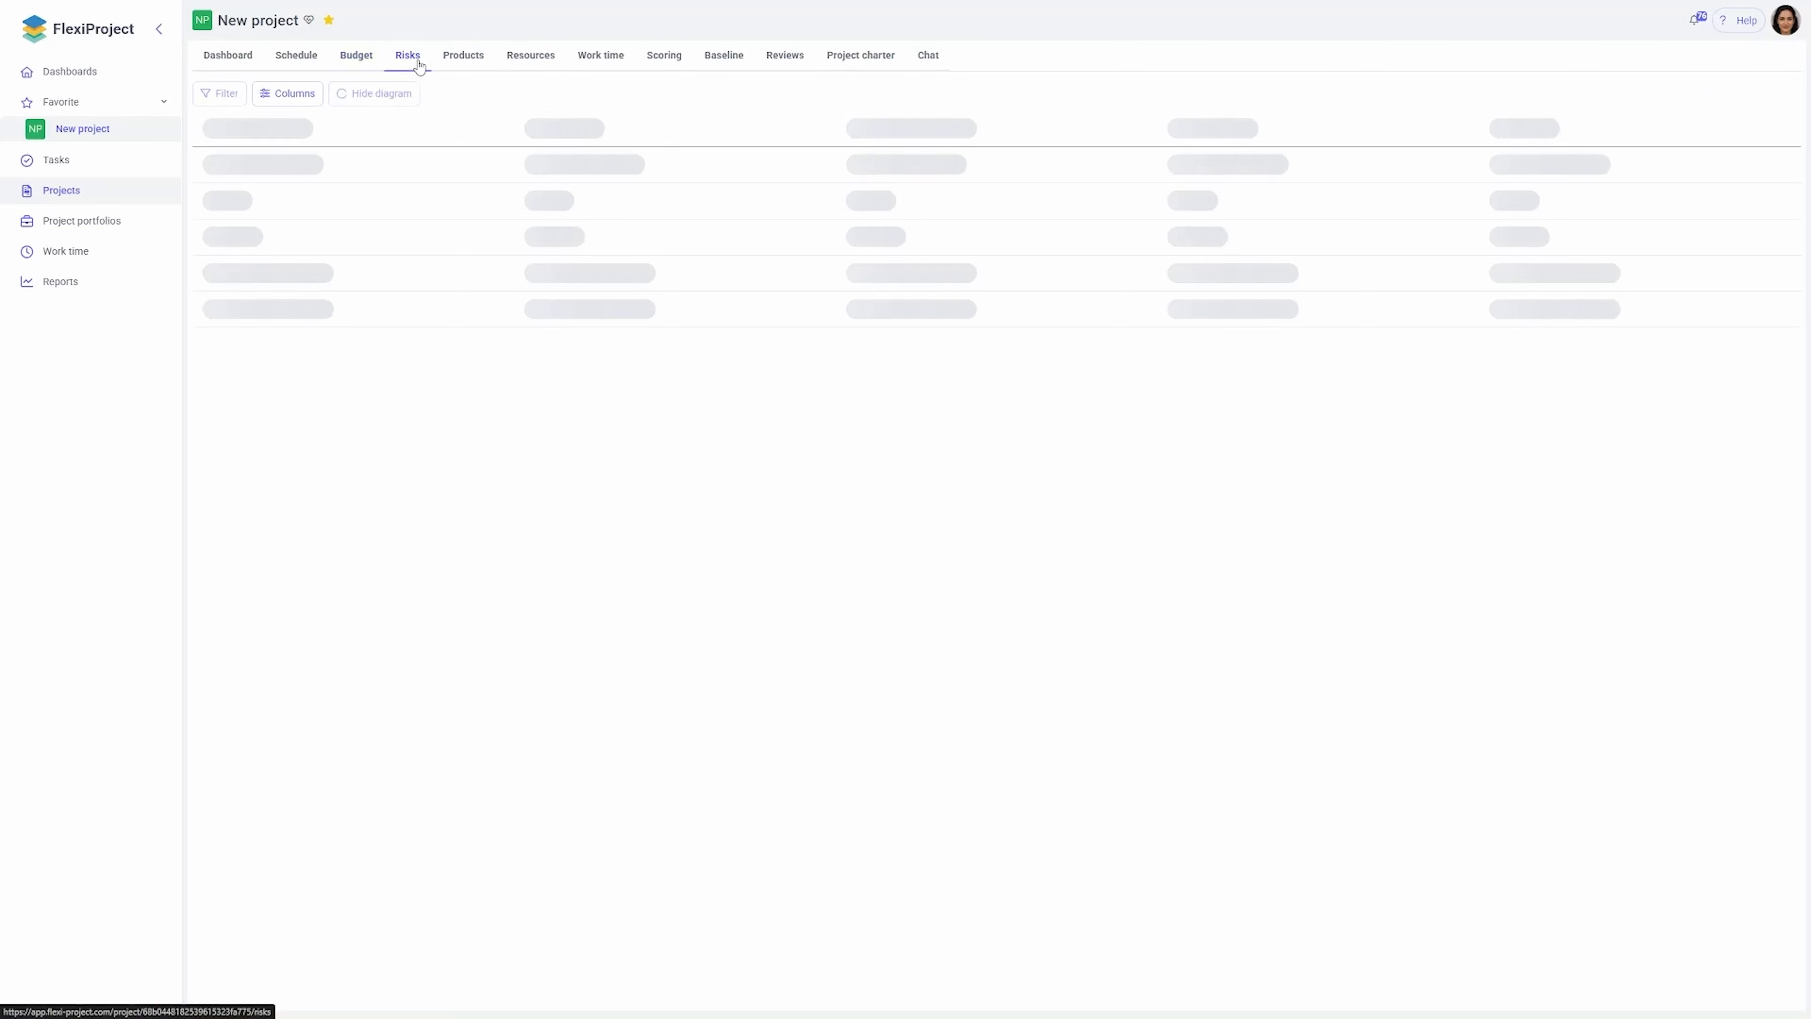
pyautogui.click(462, 65)
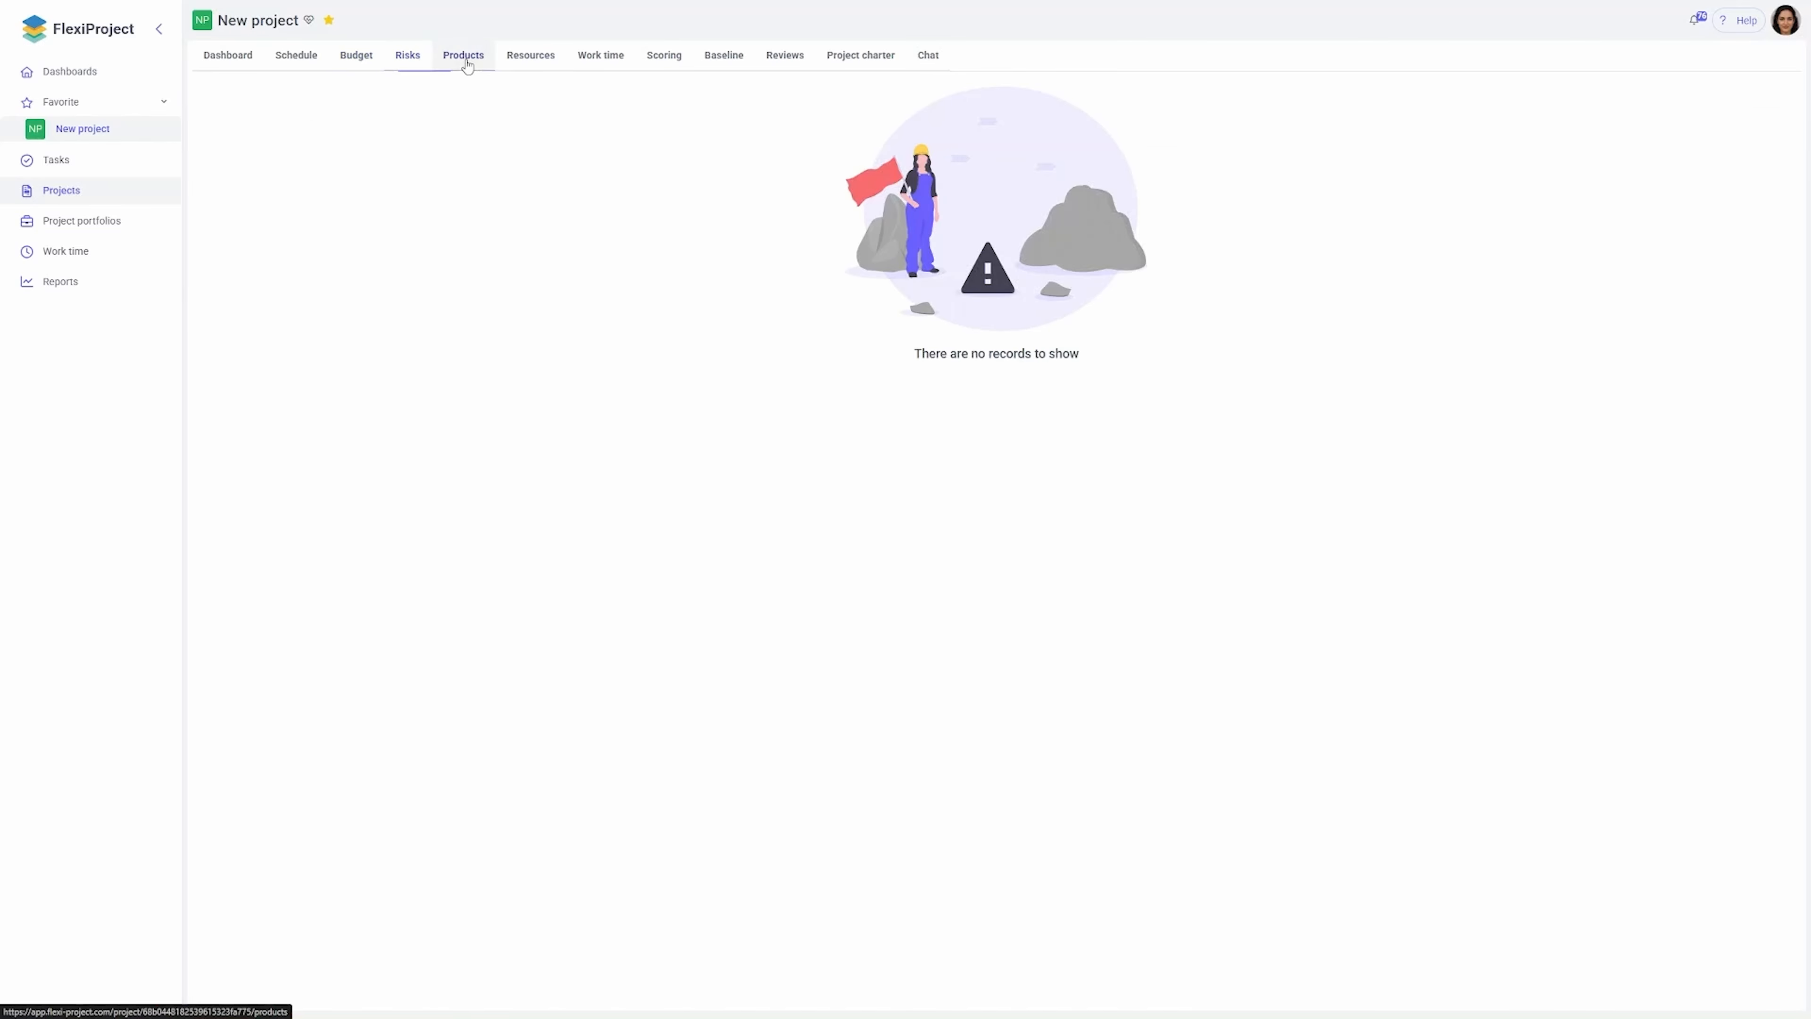
pyautogui.click(542, 64)
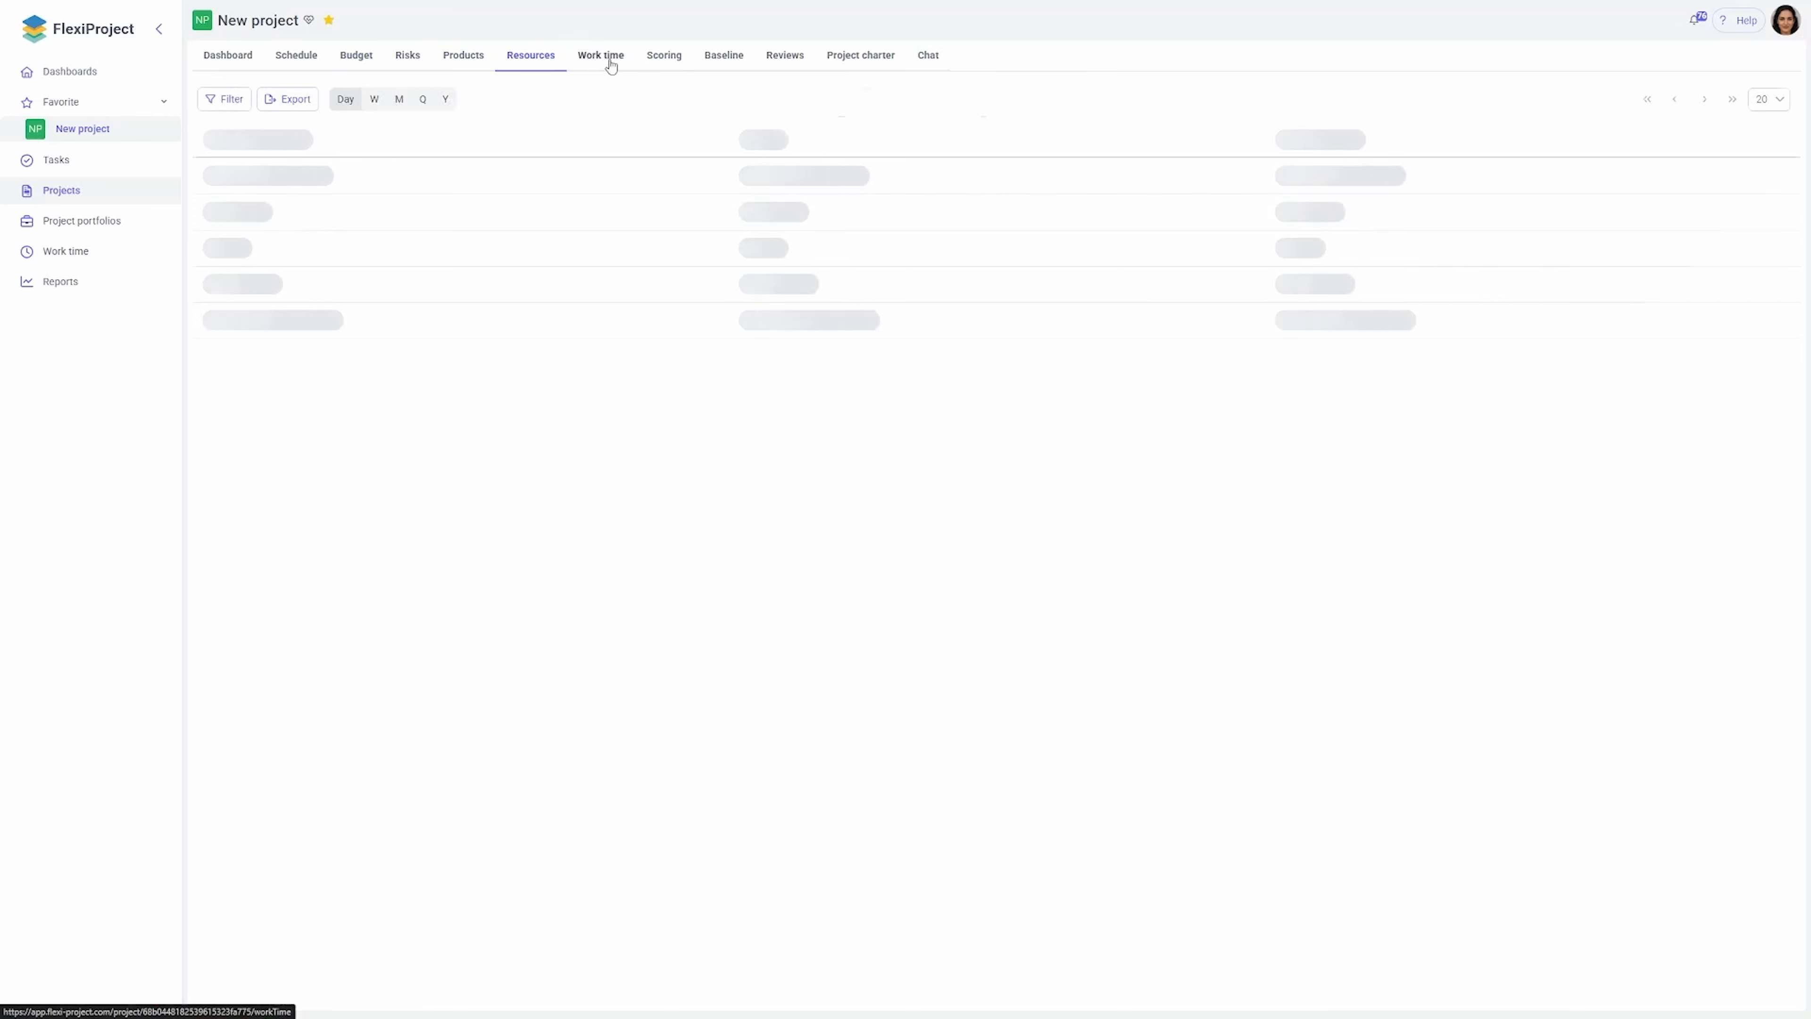
pyautogui.click(841, 58)
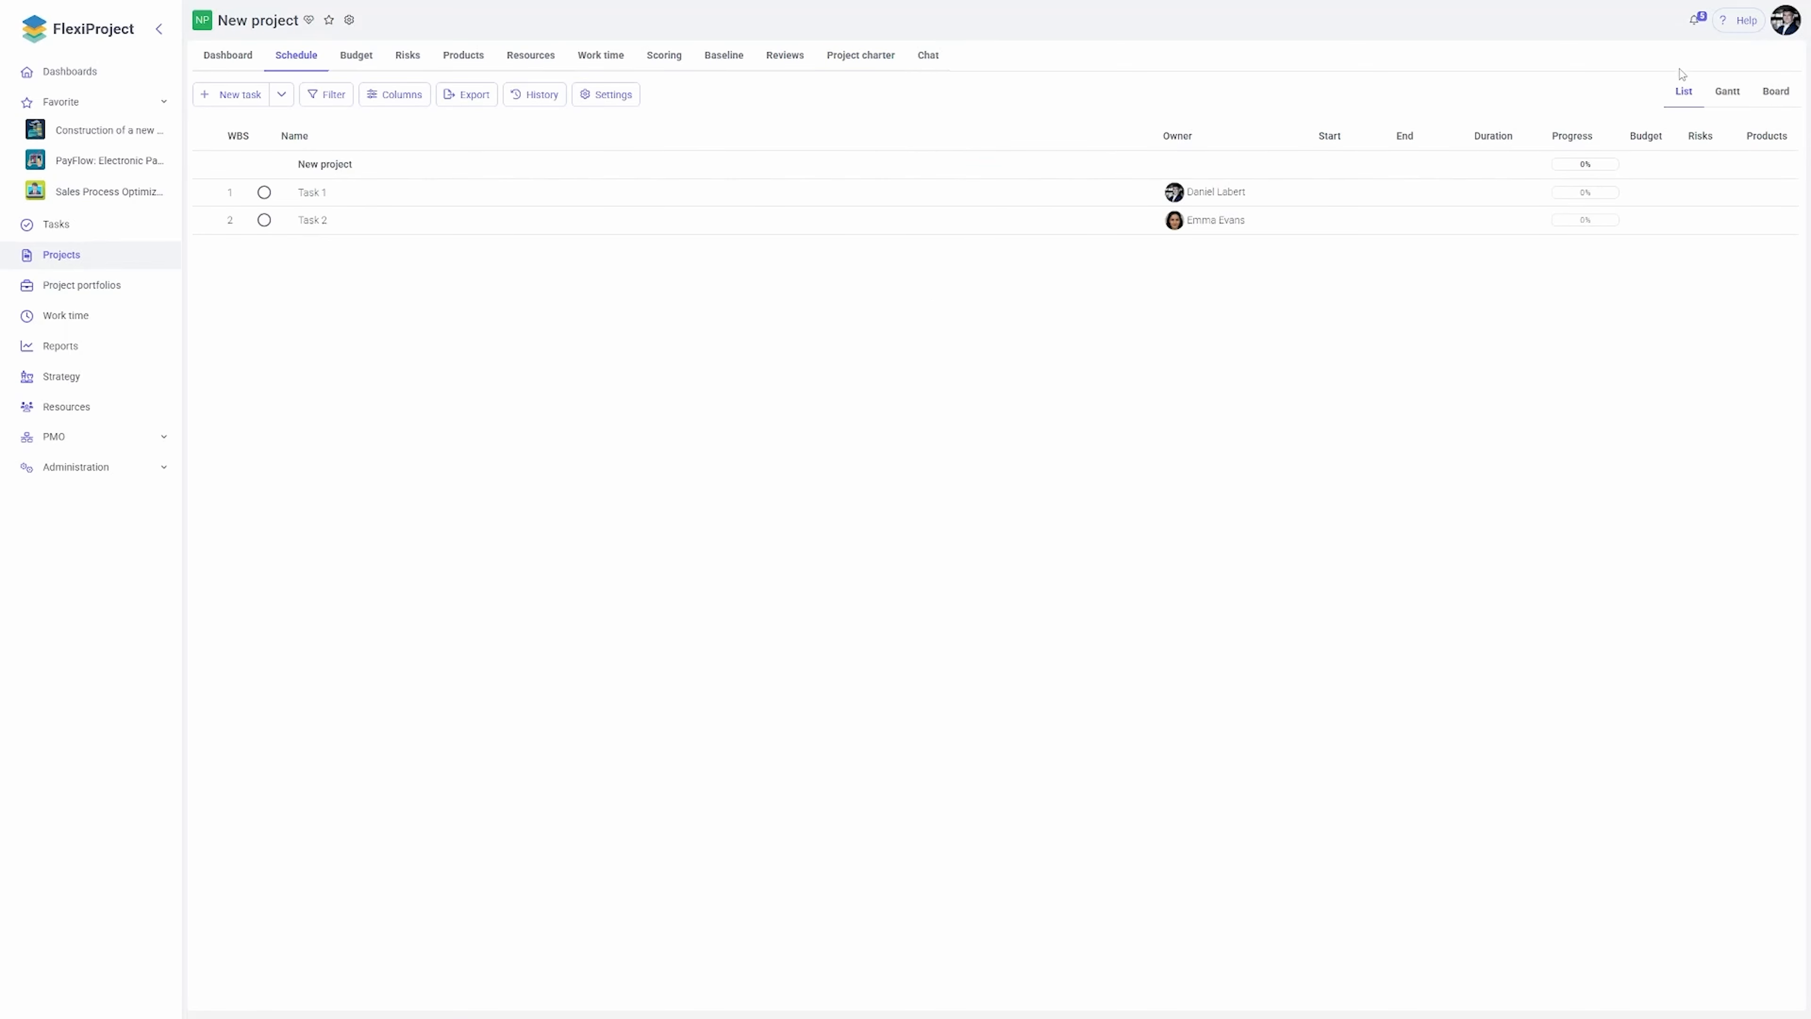
# - As the project manager, open the project's roles and permissions and give the Task 2 owner Admin access to every area from Schedule to Project charter
pyautogui.click(1785, 21)
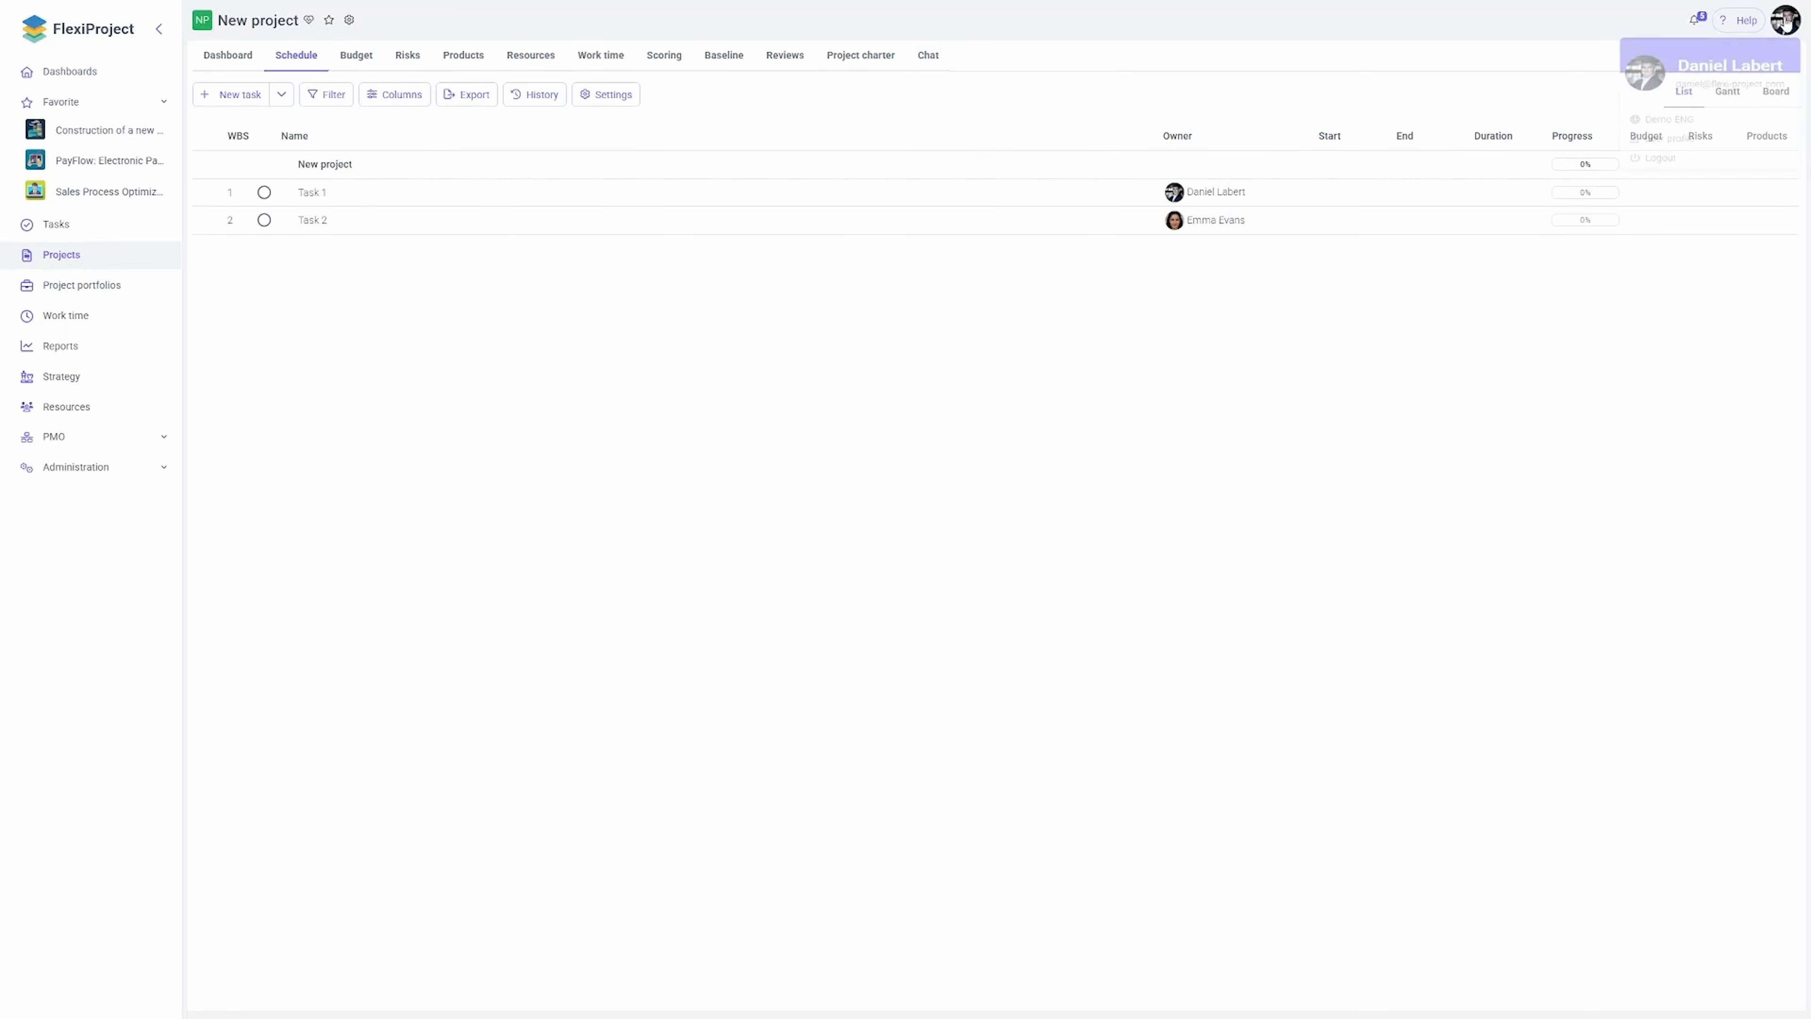
pyautogui.click(349, 19)
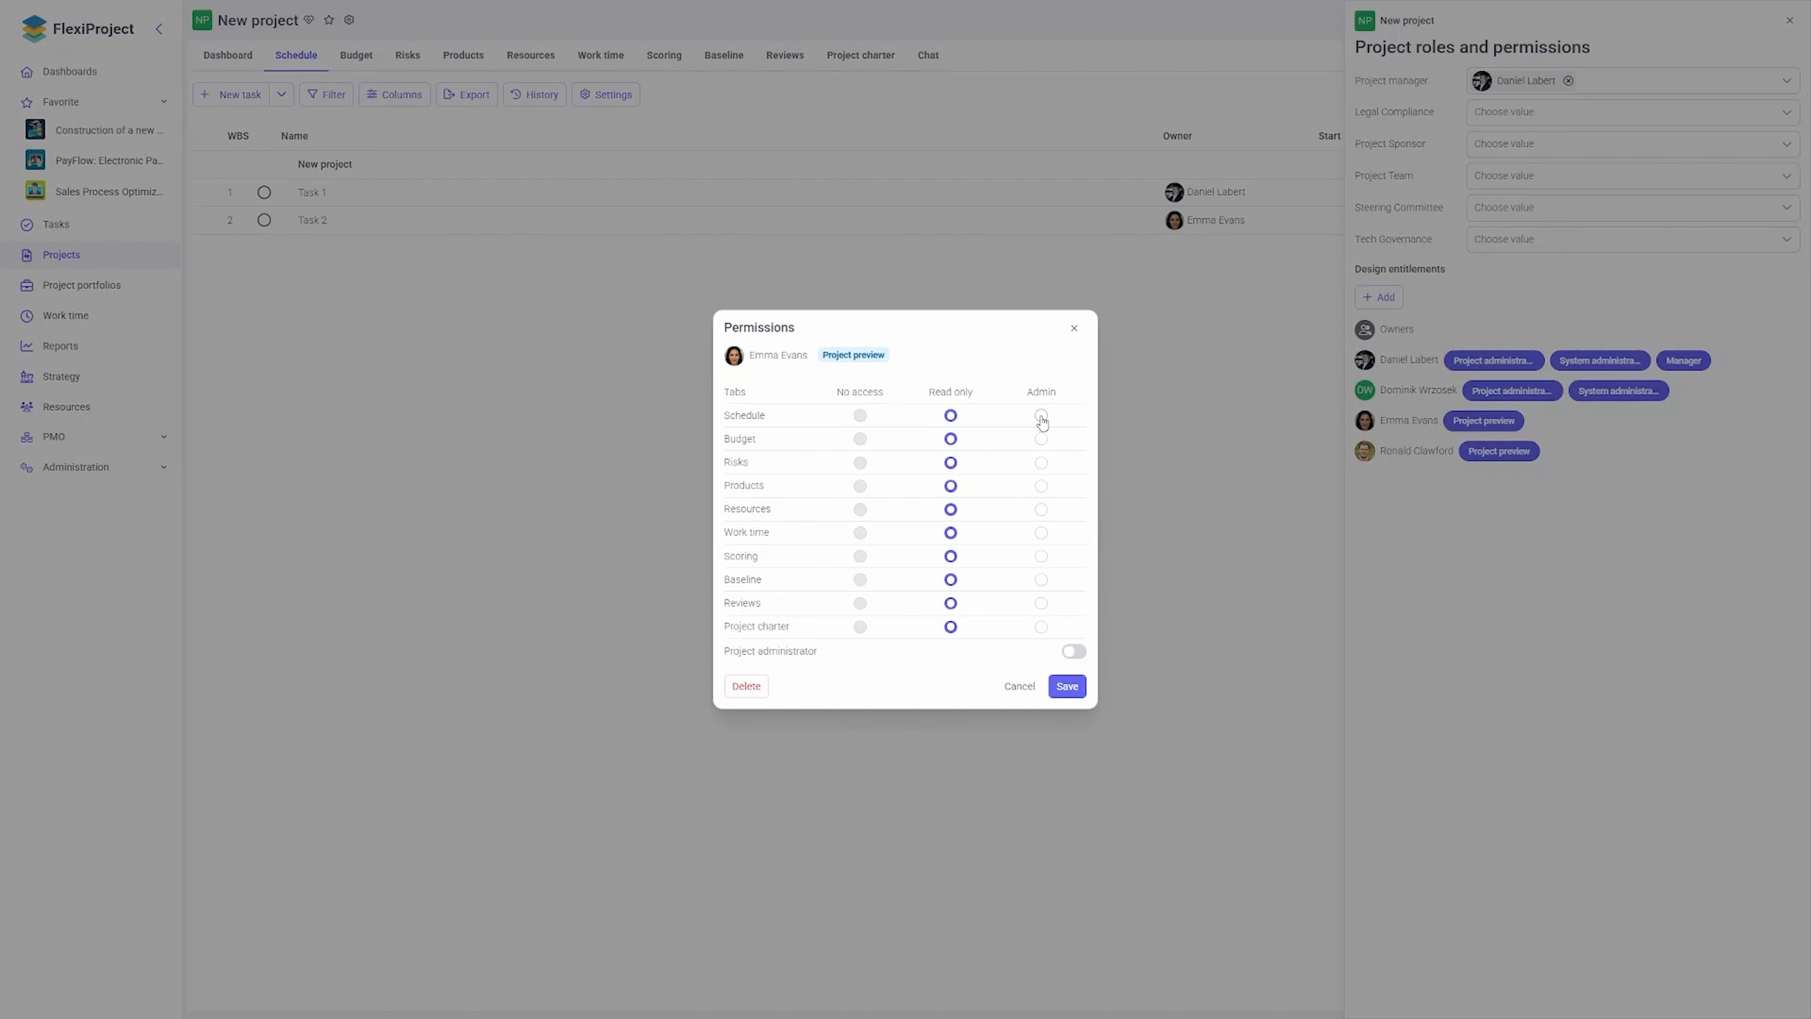
pyautogui.click(1041, 416)
pyautogui.click(1041, 439)
pyautogui.click(1041, 462)
pyautogui.click(1041, 486)
pyautogui.click(1041, 509)
pyautogui.click(1041, 533)
pyautogui.click(1041, 555)
pyautogui.click(1041, 579)
pyautogui.click(1041, 602)
pyautogui.click(1041, 627)
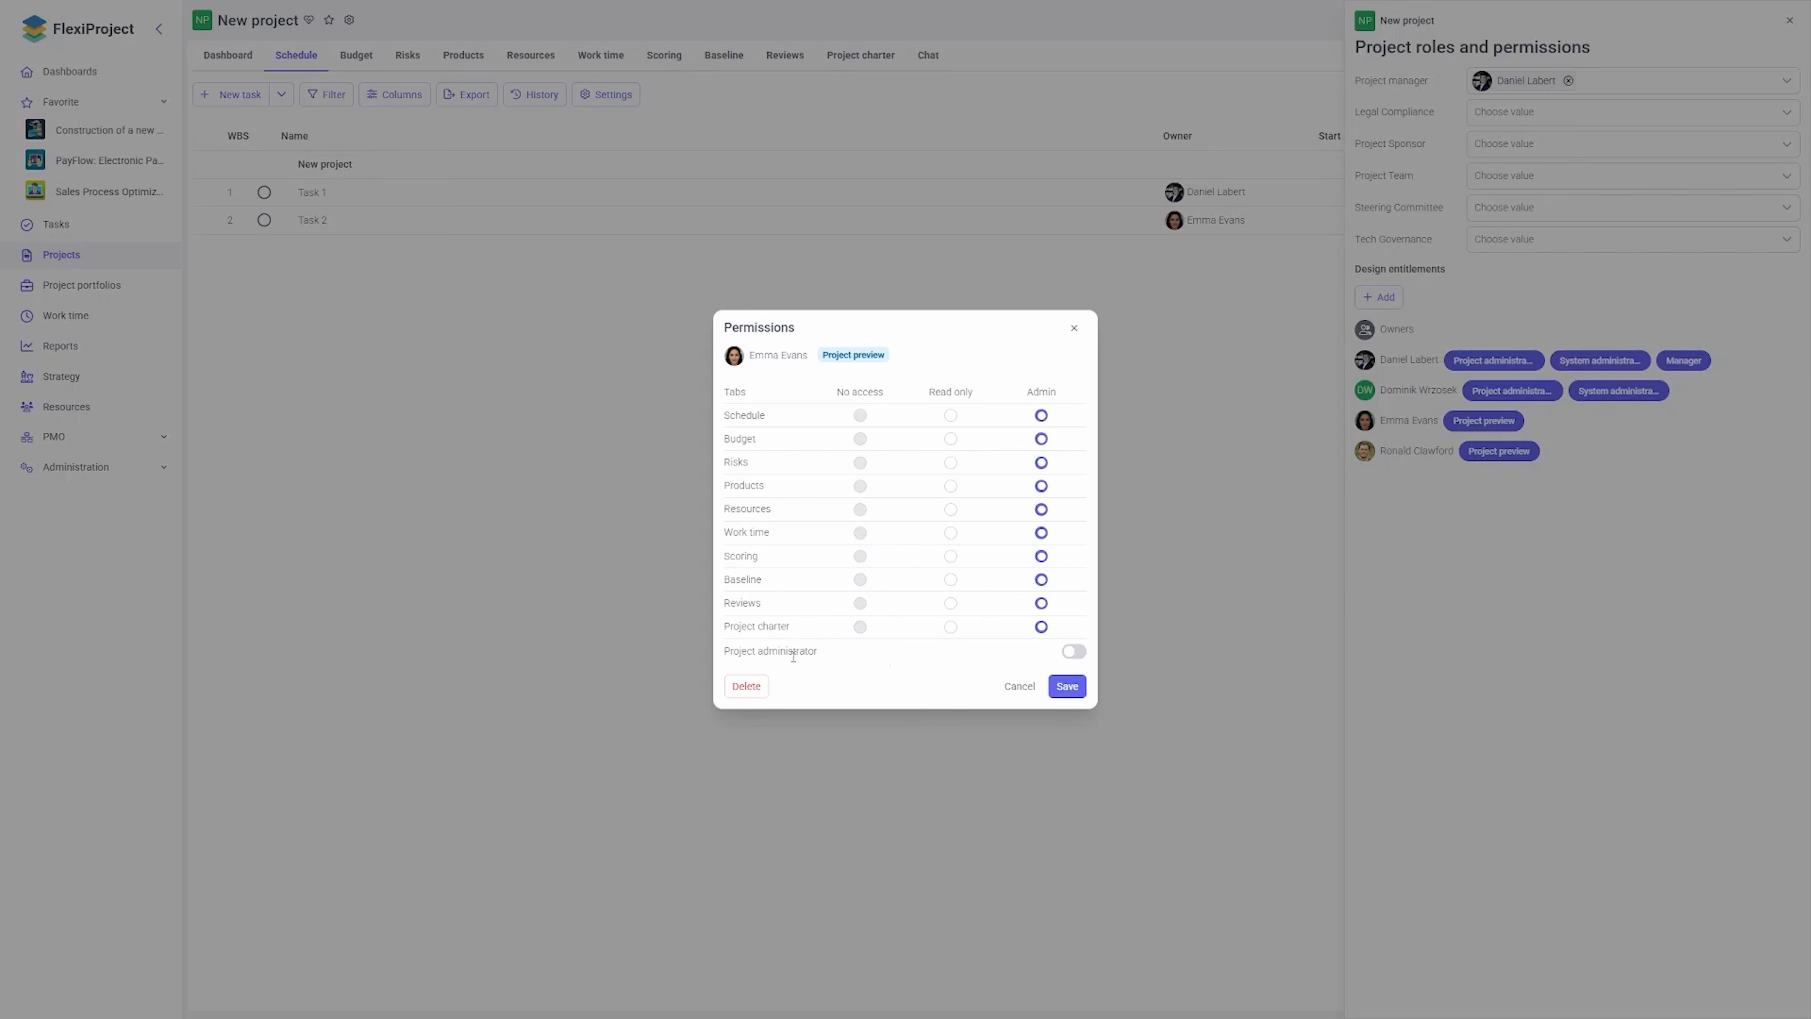
# - Switch the Task 2 owner's Scoring and Work time to read-only, enable Project administrator, and save the permissions
pyautogui.click(951, 556)
pyautogui.click(951, 532)
pyautogui.click(1071, 652)
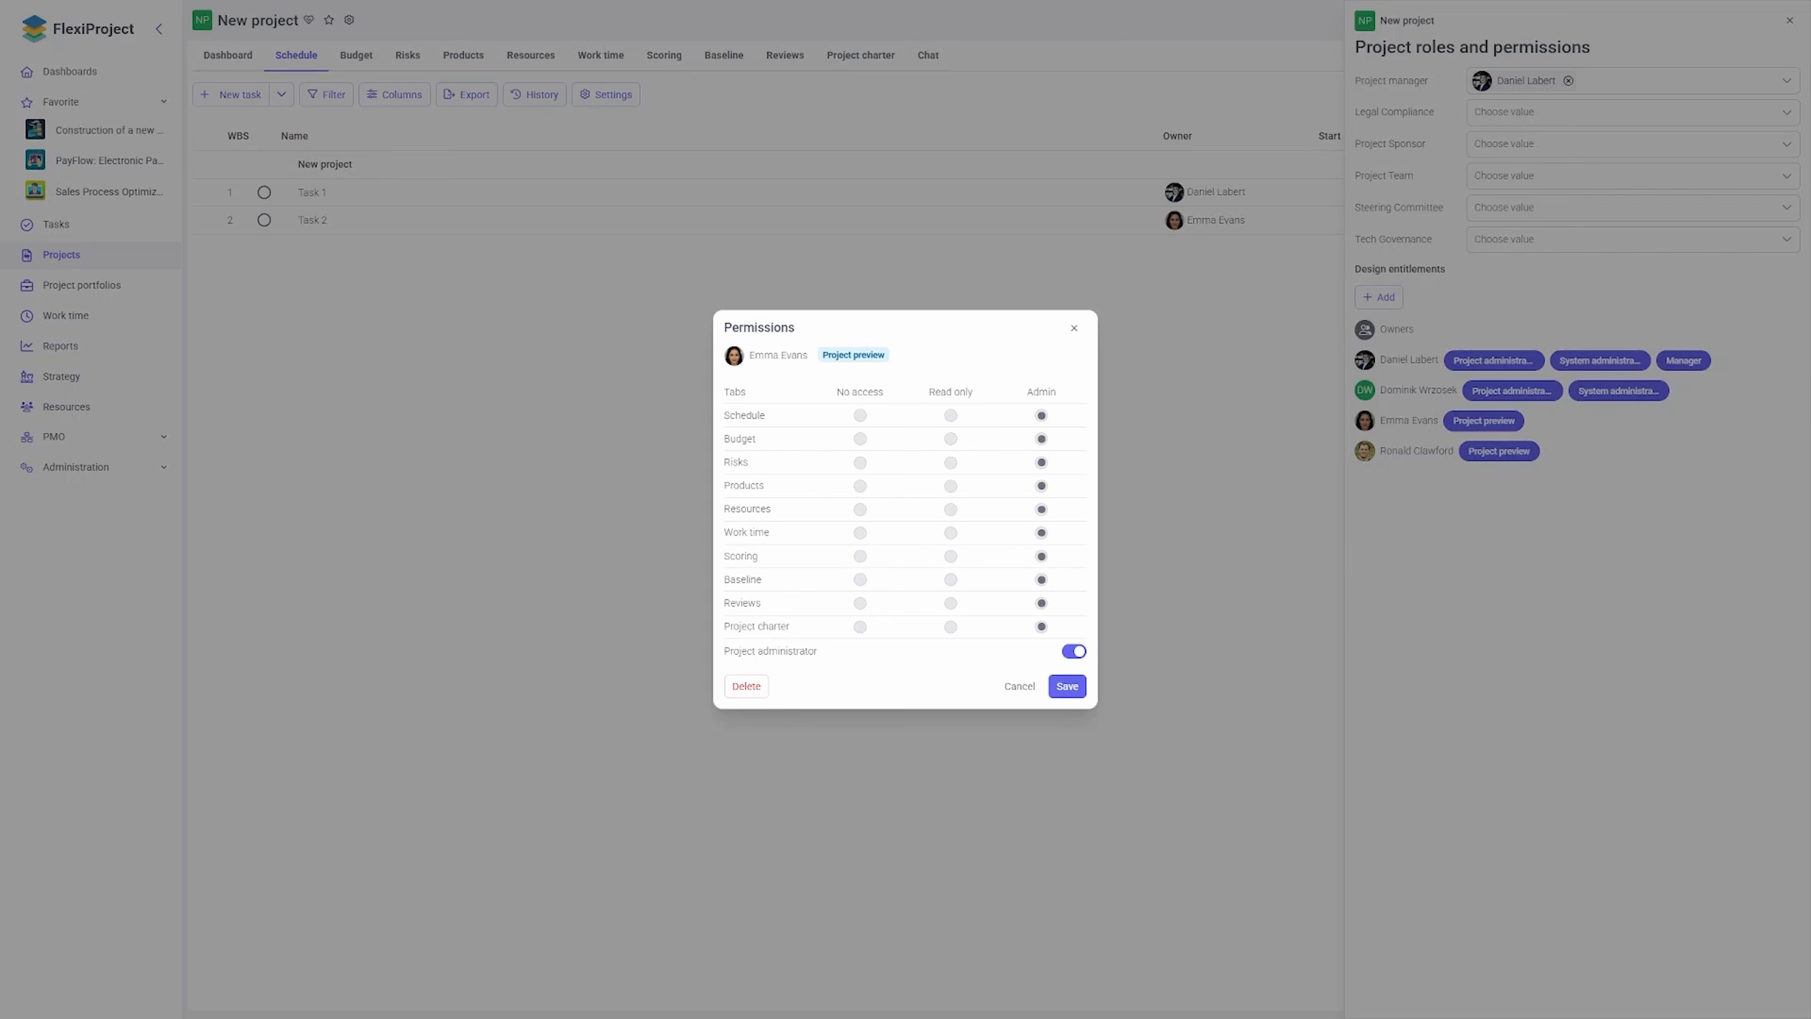
pyautogui.click(1067, 685)
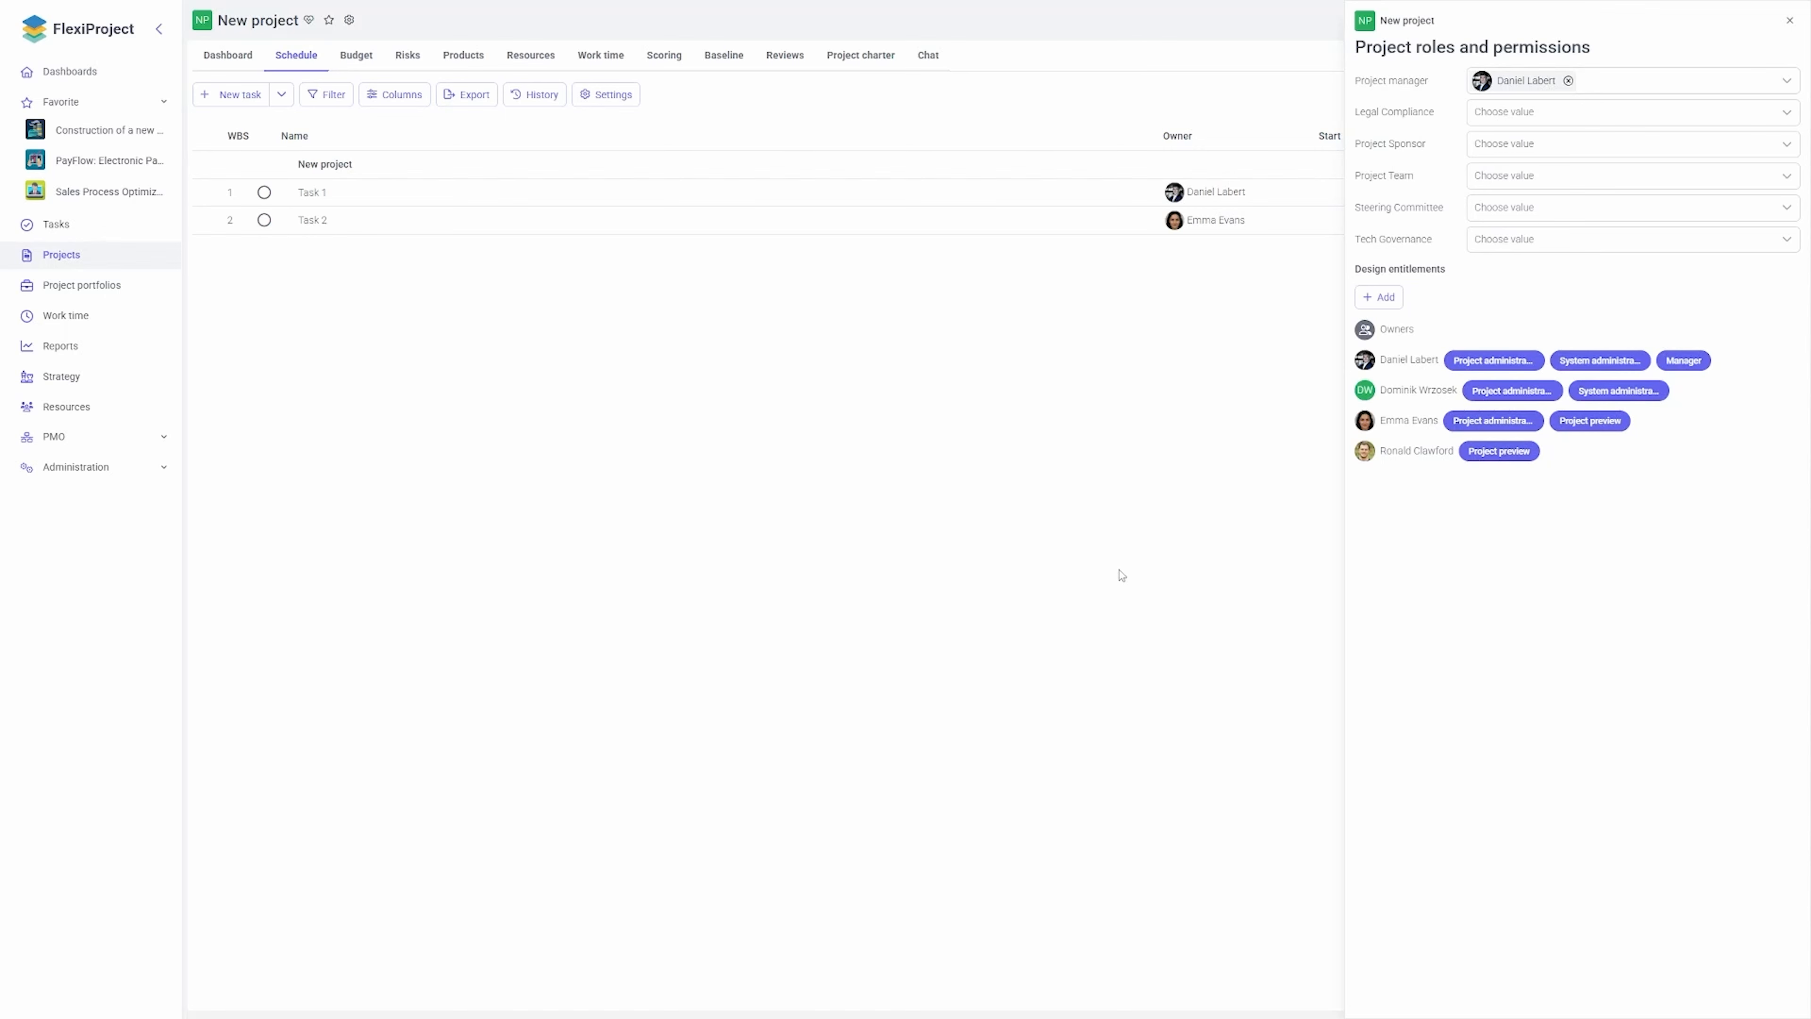
pyautogui.click(1385, 298)
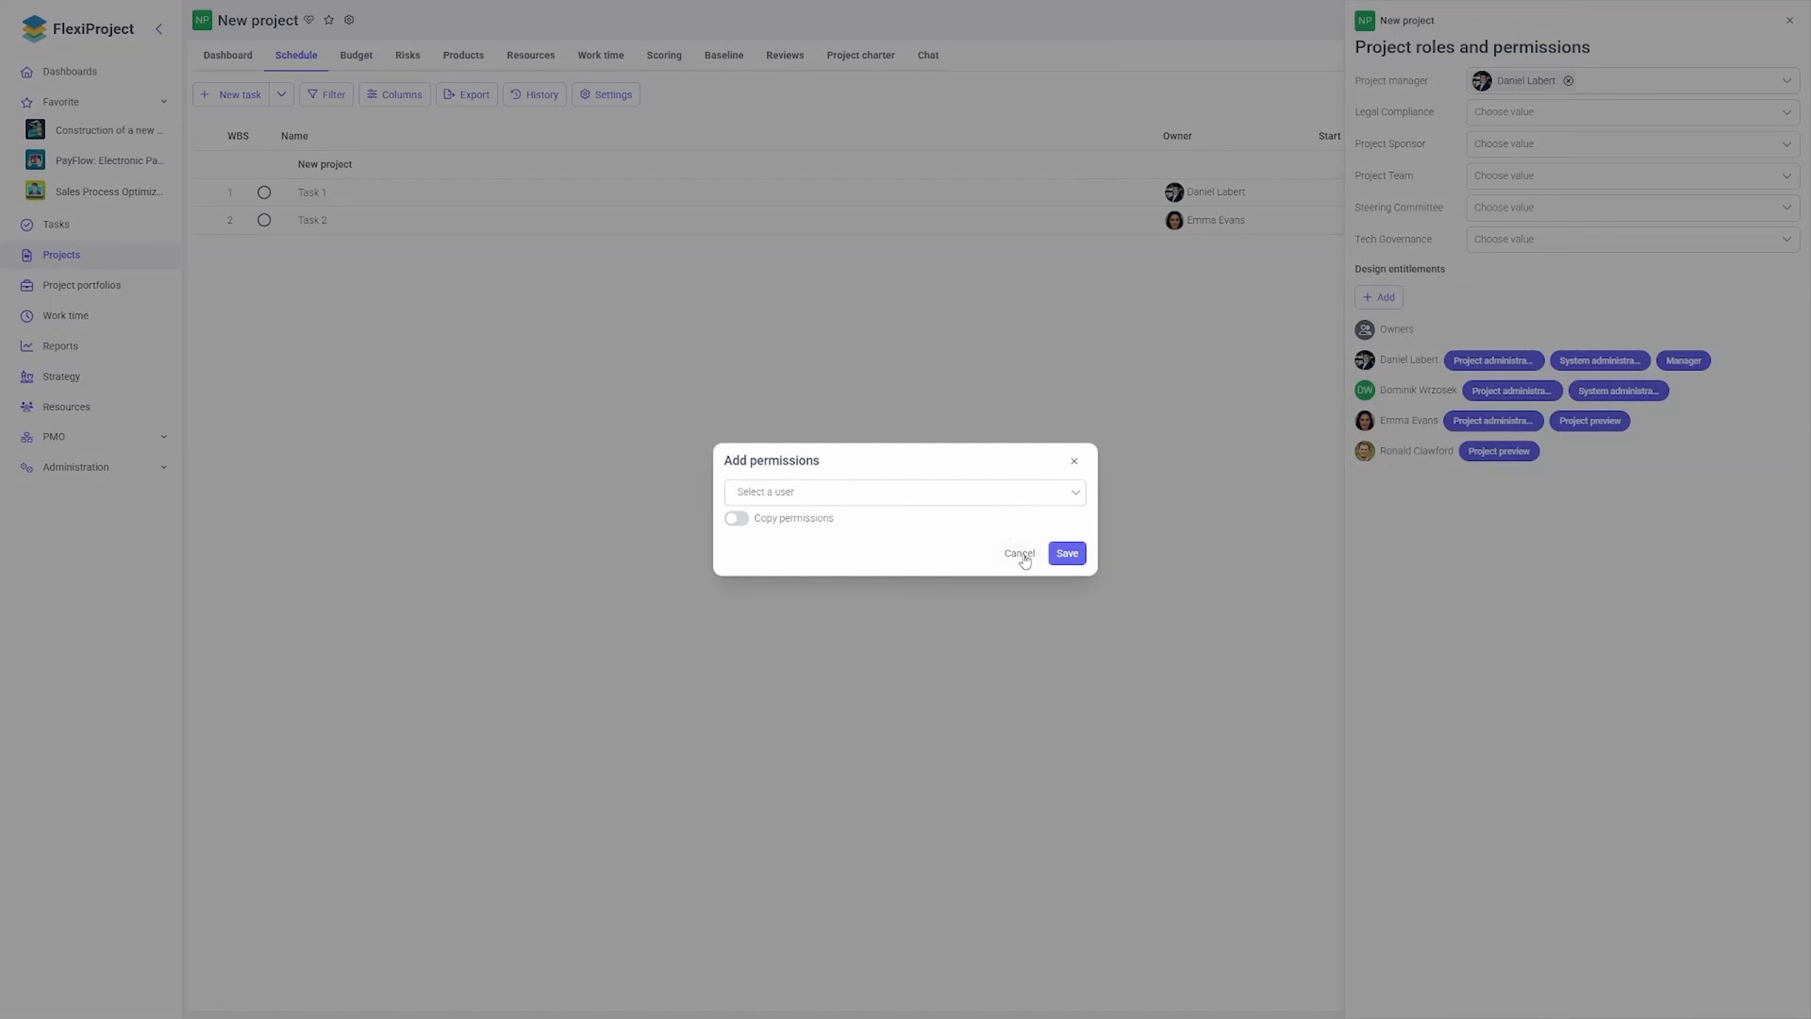
pyautogui.click(999, 492)
pyautogui.click(966, 633)
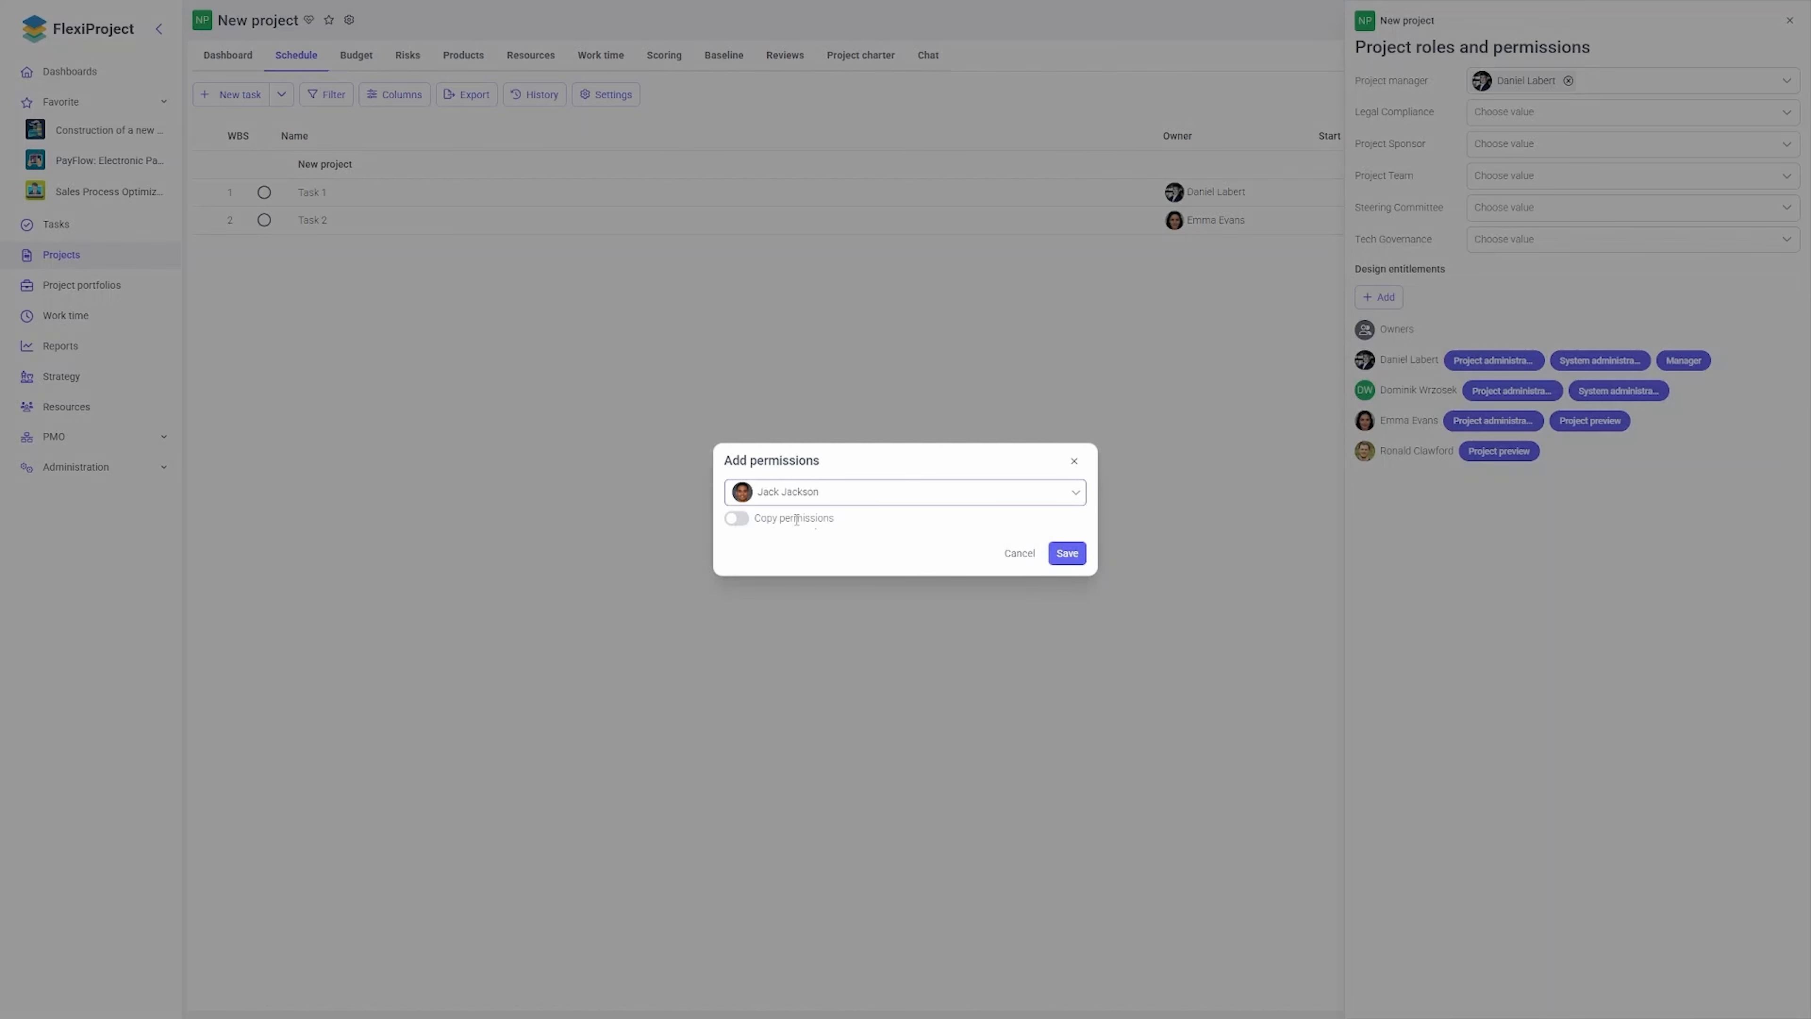
pyautogui.click(1028, 555)
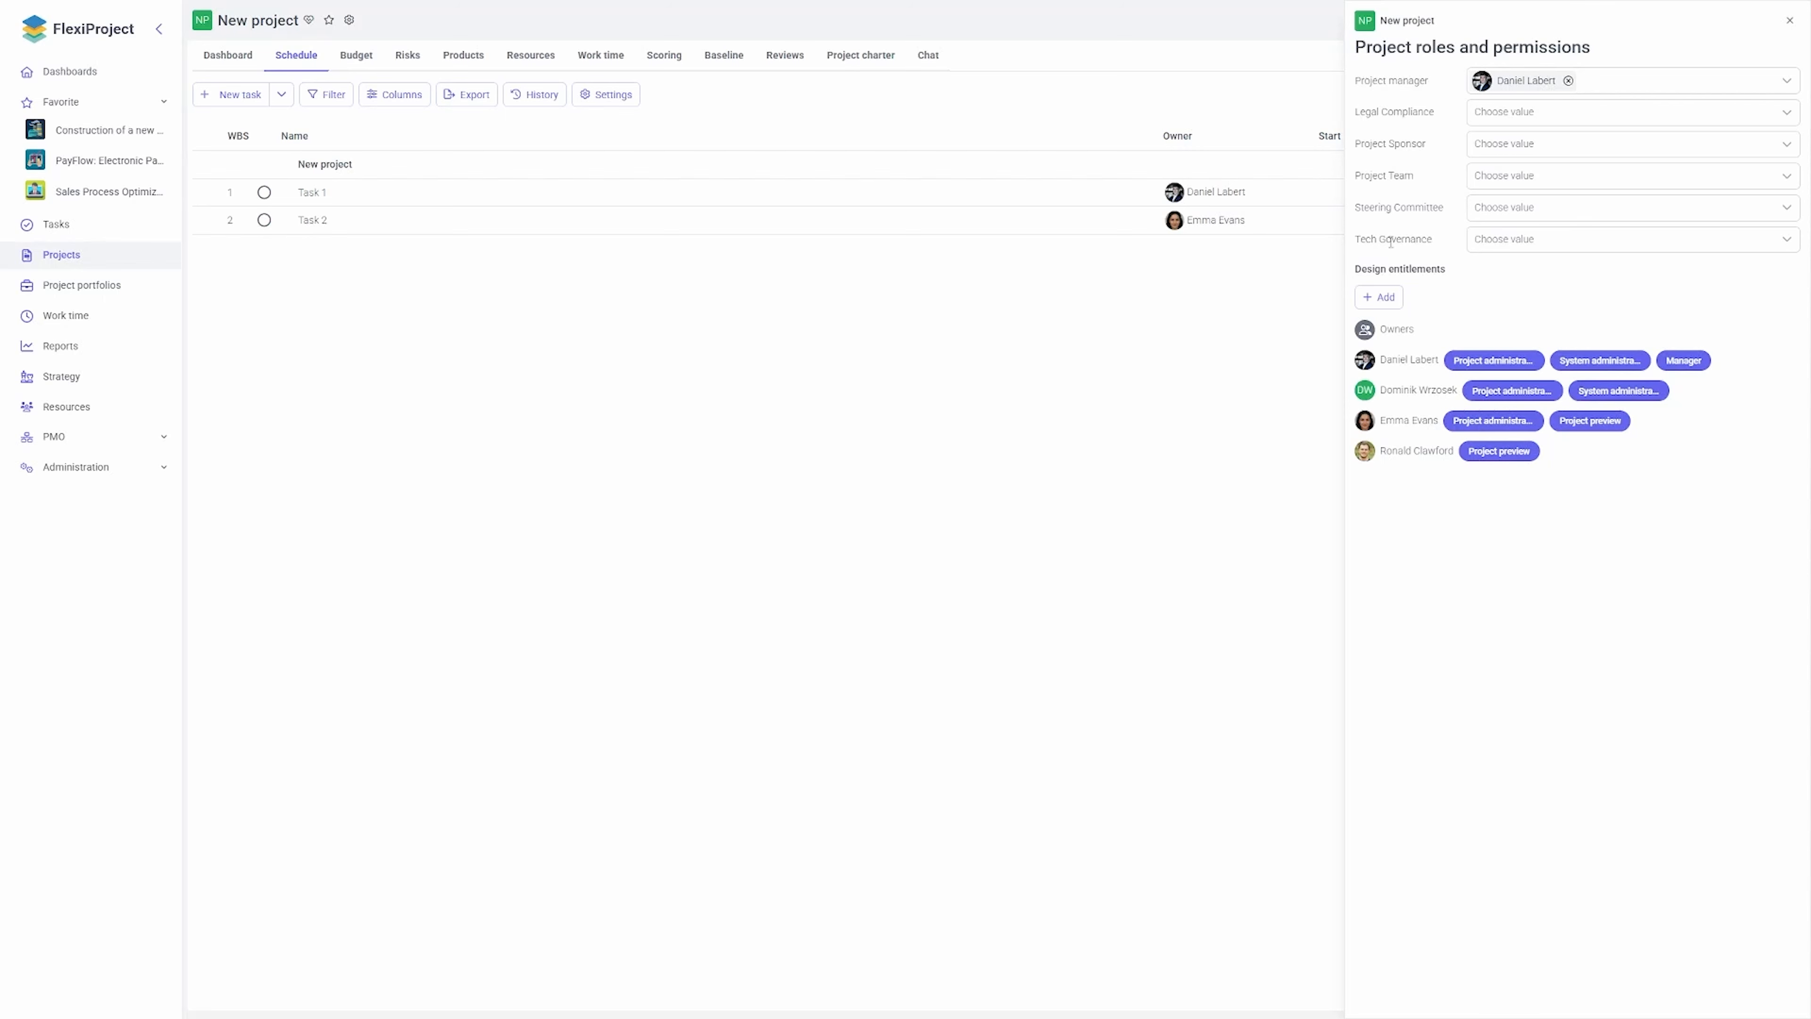
# - Assign the user listed directly below the Task 2 owner as the Project Sponsor
pyautogui.click(1529, 153)
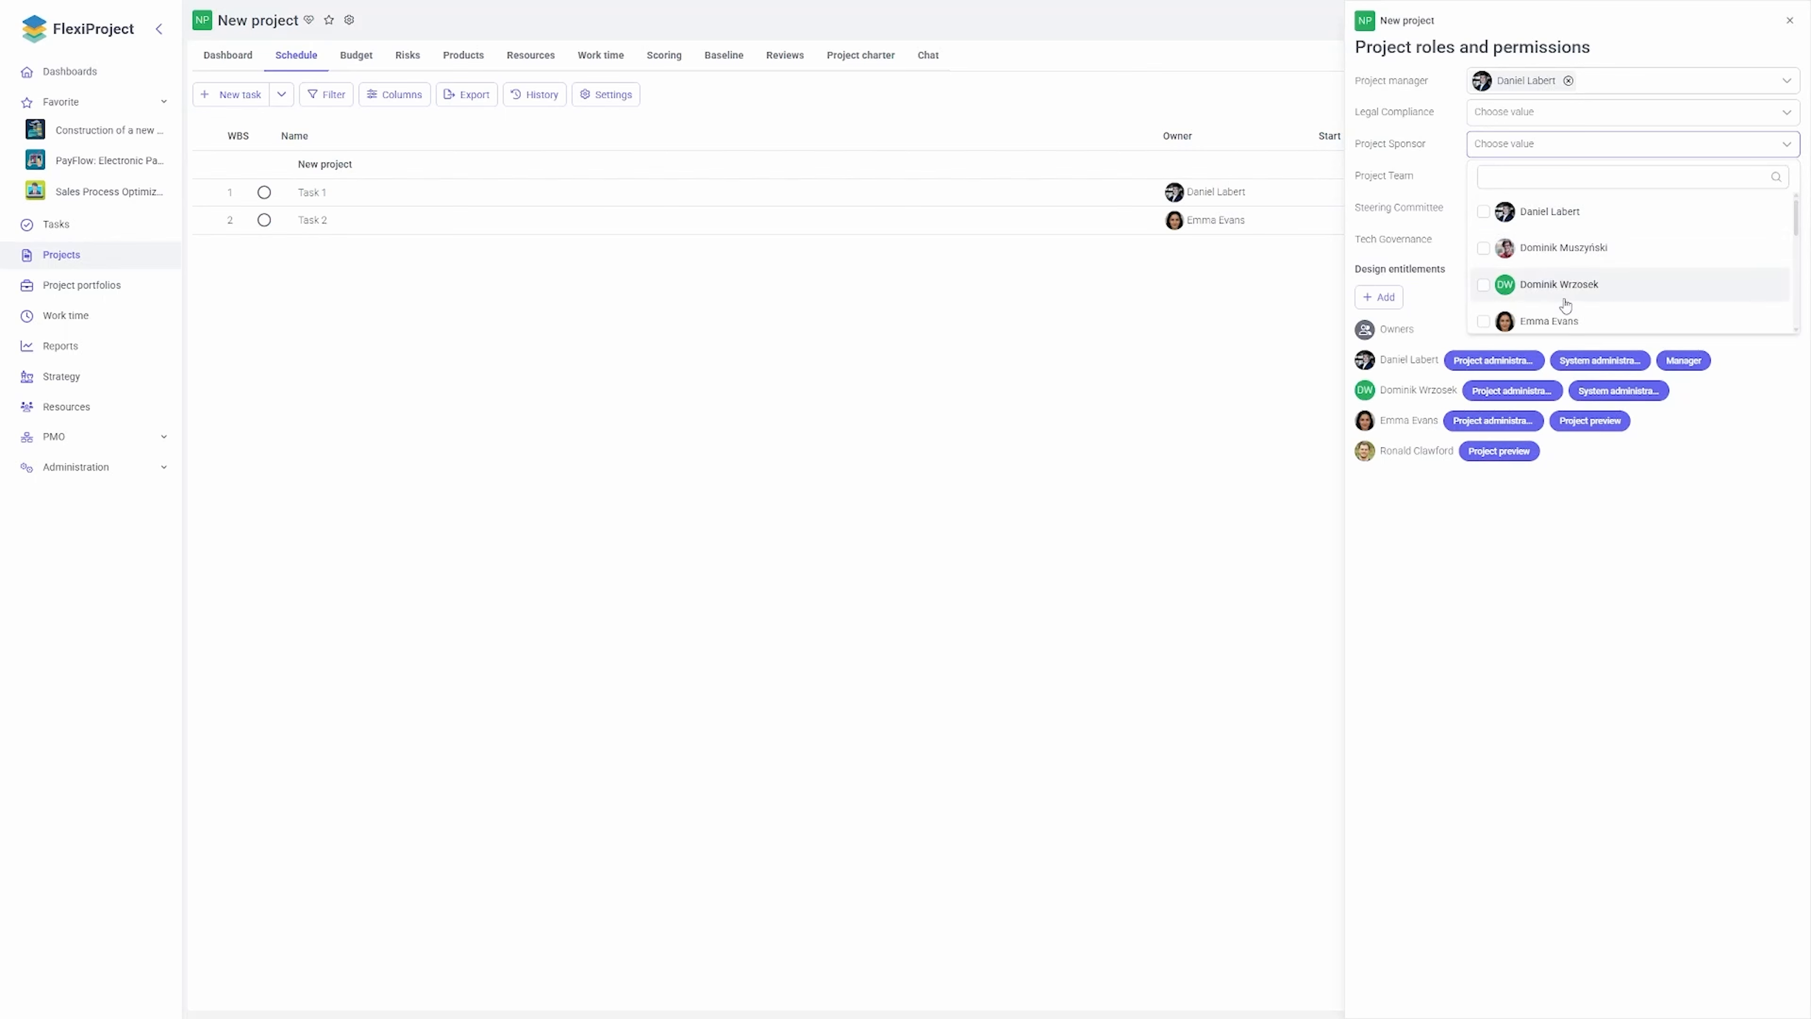
pyautogui.scroll(-1, 1565, 315)
pyautogui.scroll(-1, 1562, 307)
pyautogui.click(1552, 282)
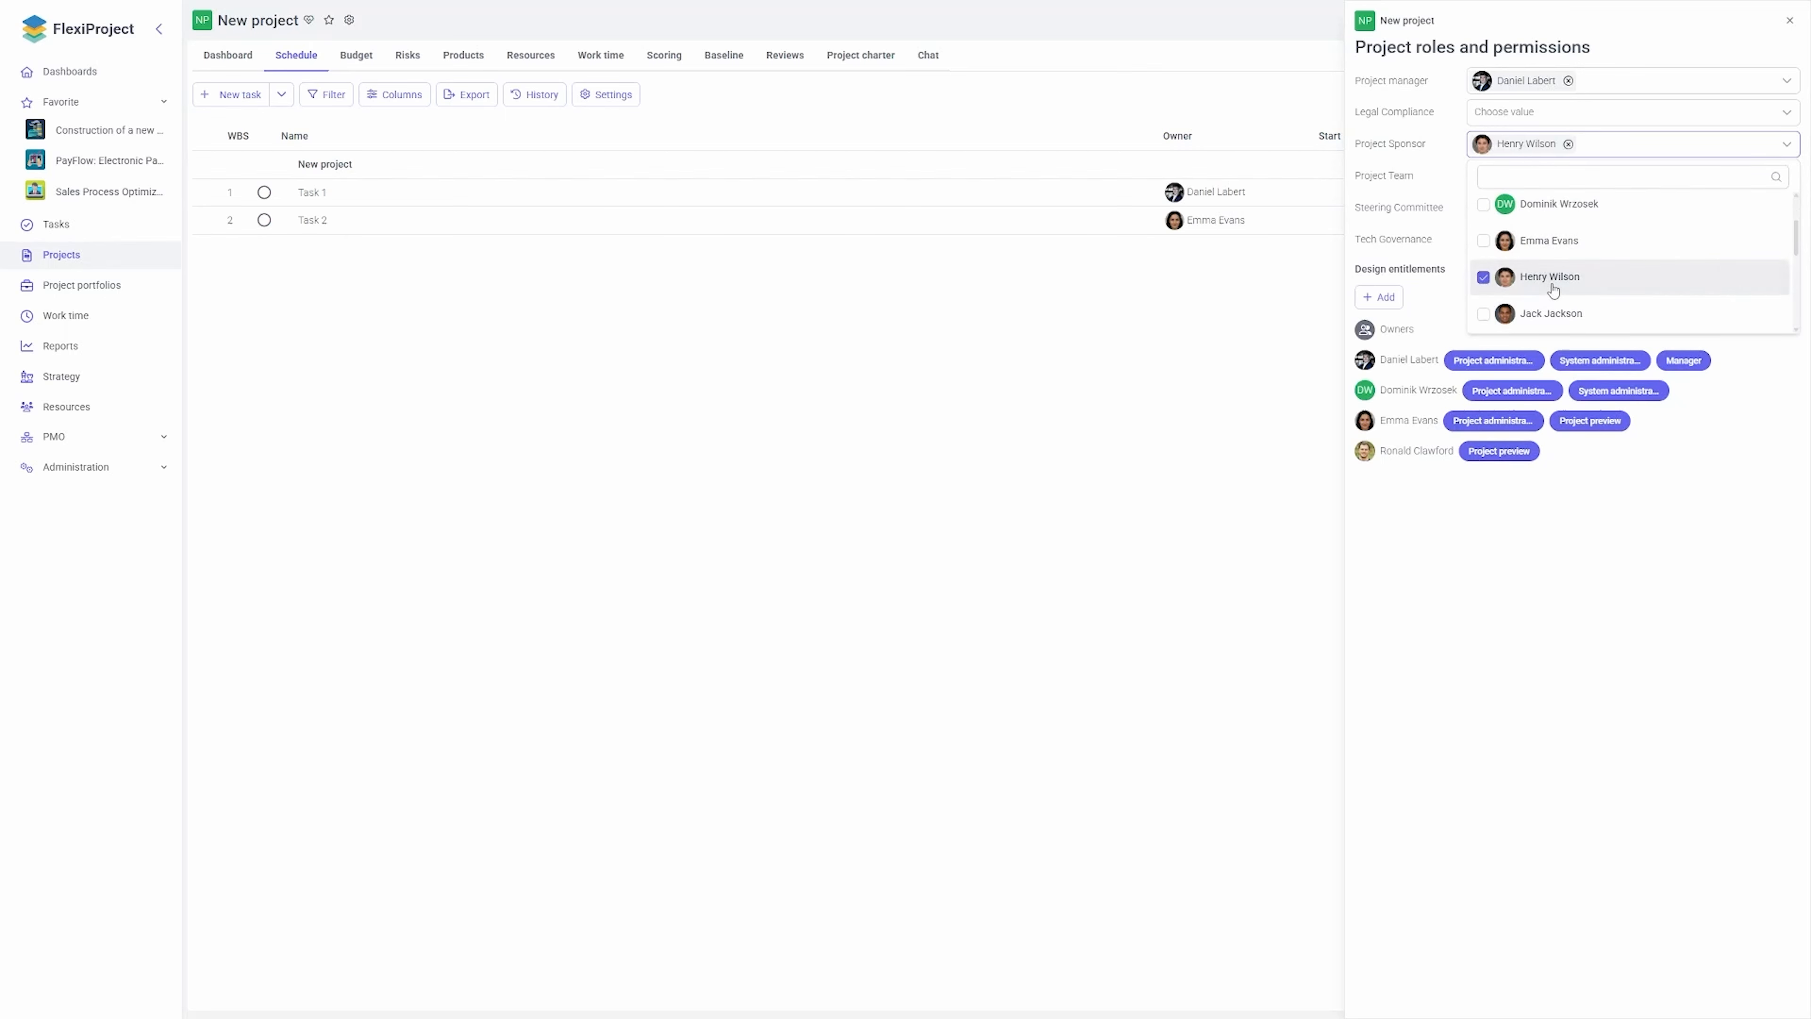
pyautogui.click(1556, 526)
# - Add two users to the Project Team role, accepting the insufficient license level for the first one
pyautogui.click(1505, 179)
pyautogui.scroll(-2, 1544, 300)
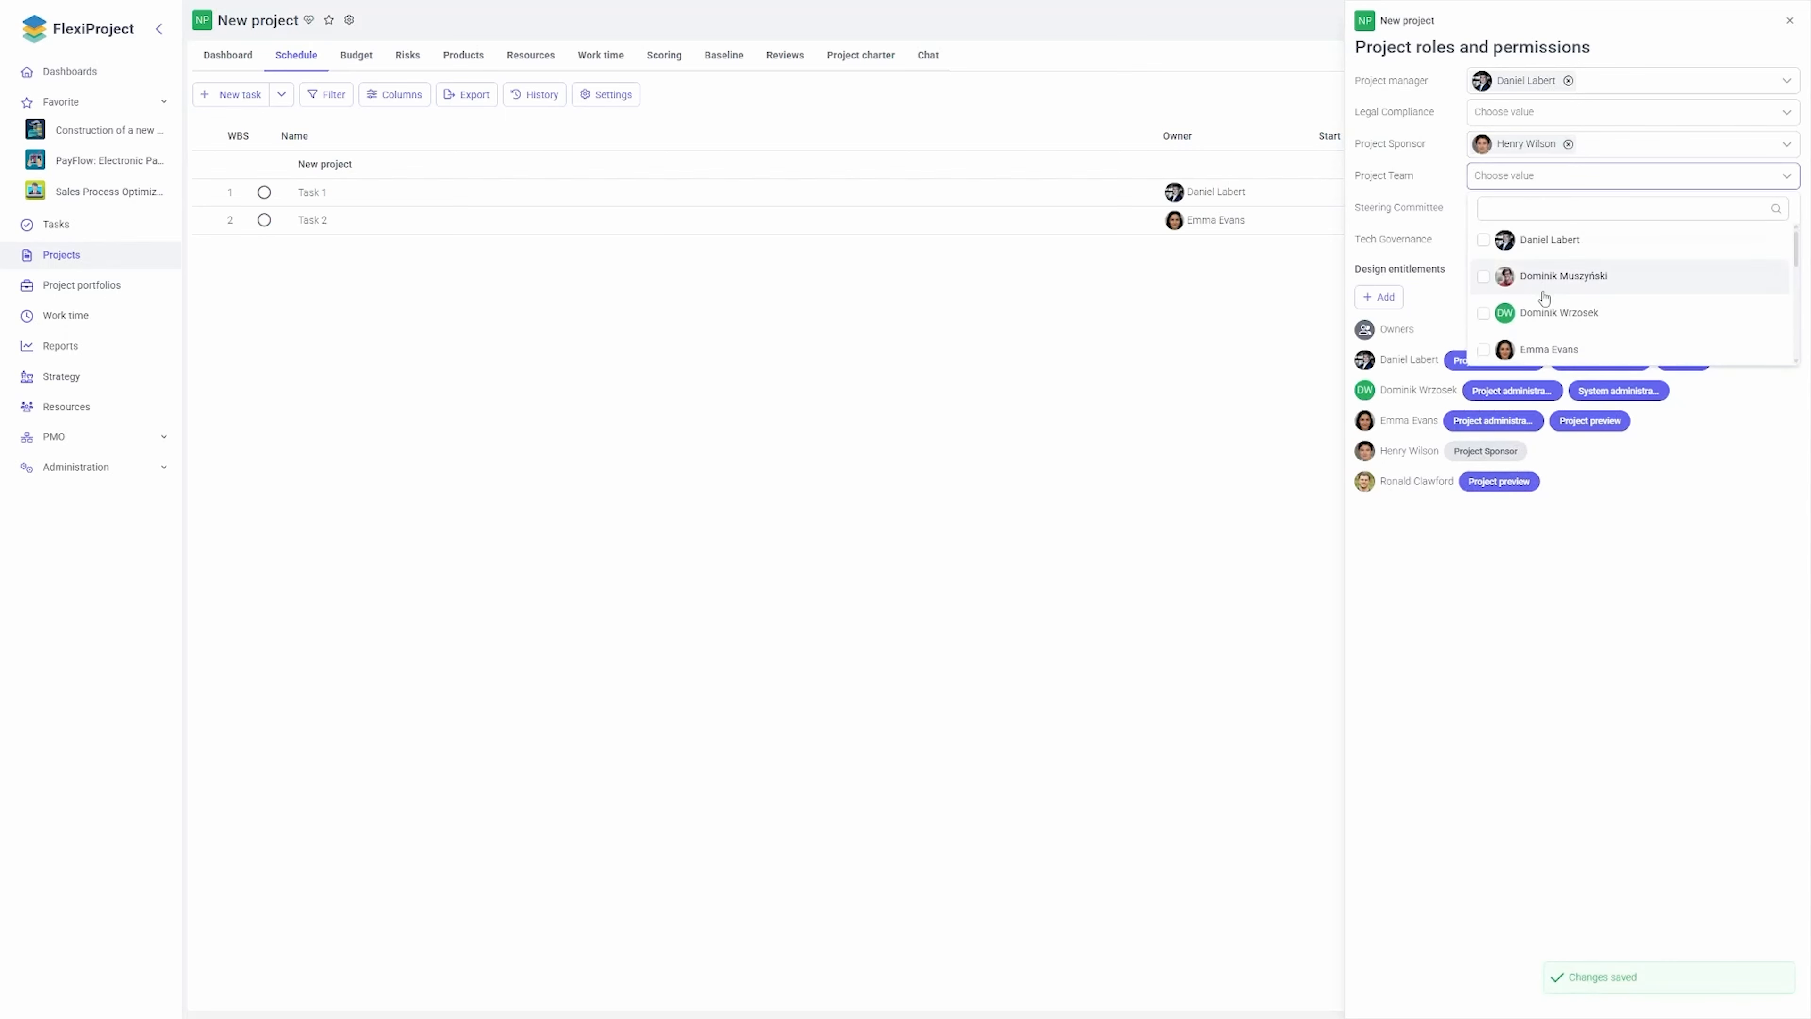
pyautogui.click(1547, 284)
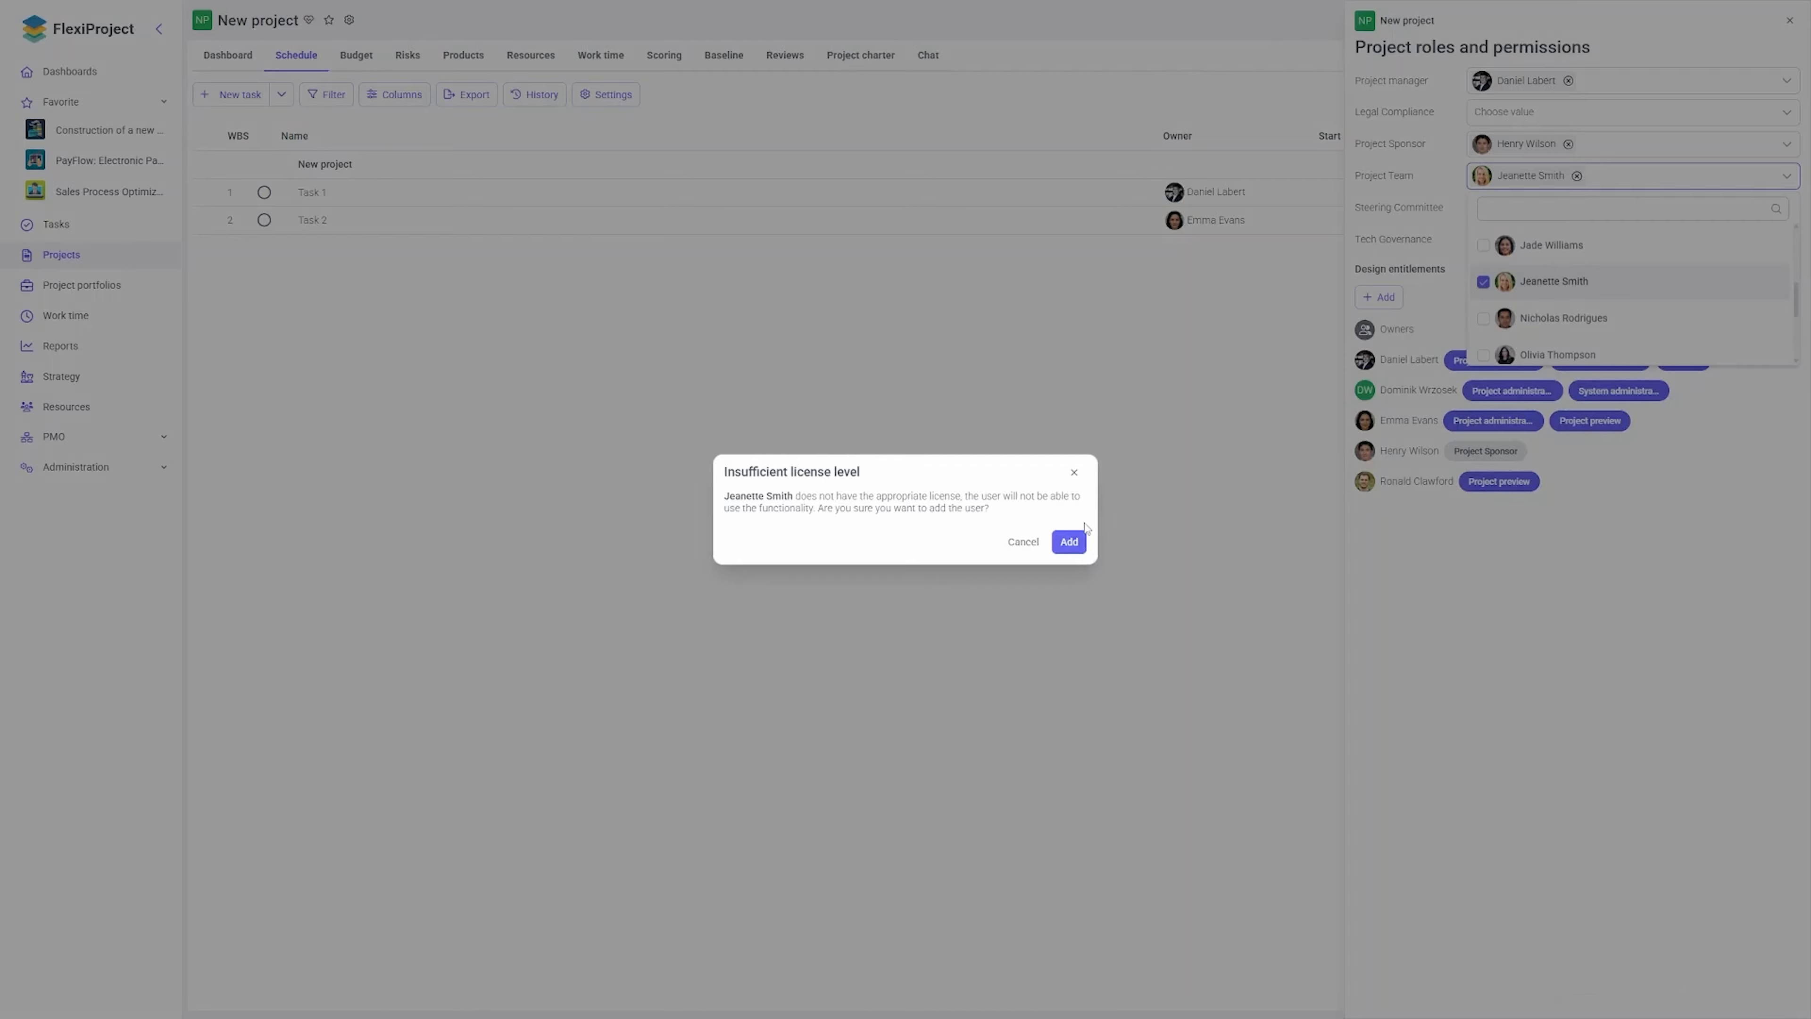
pyautogui.click(1075, 541)
pyautogui.click(1603, 186)
pyautogui.scroll(-3, 1593, 330)
pyautogui.click(1563, 311)
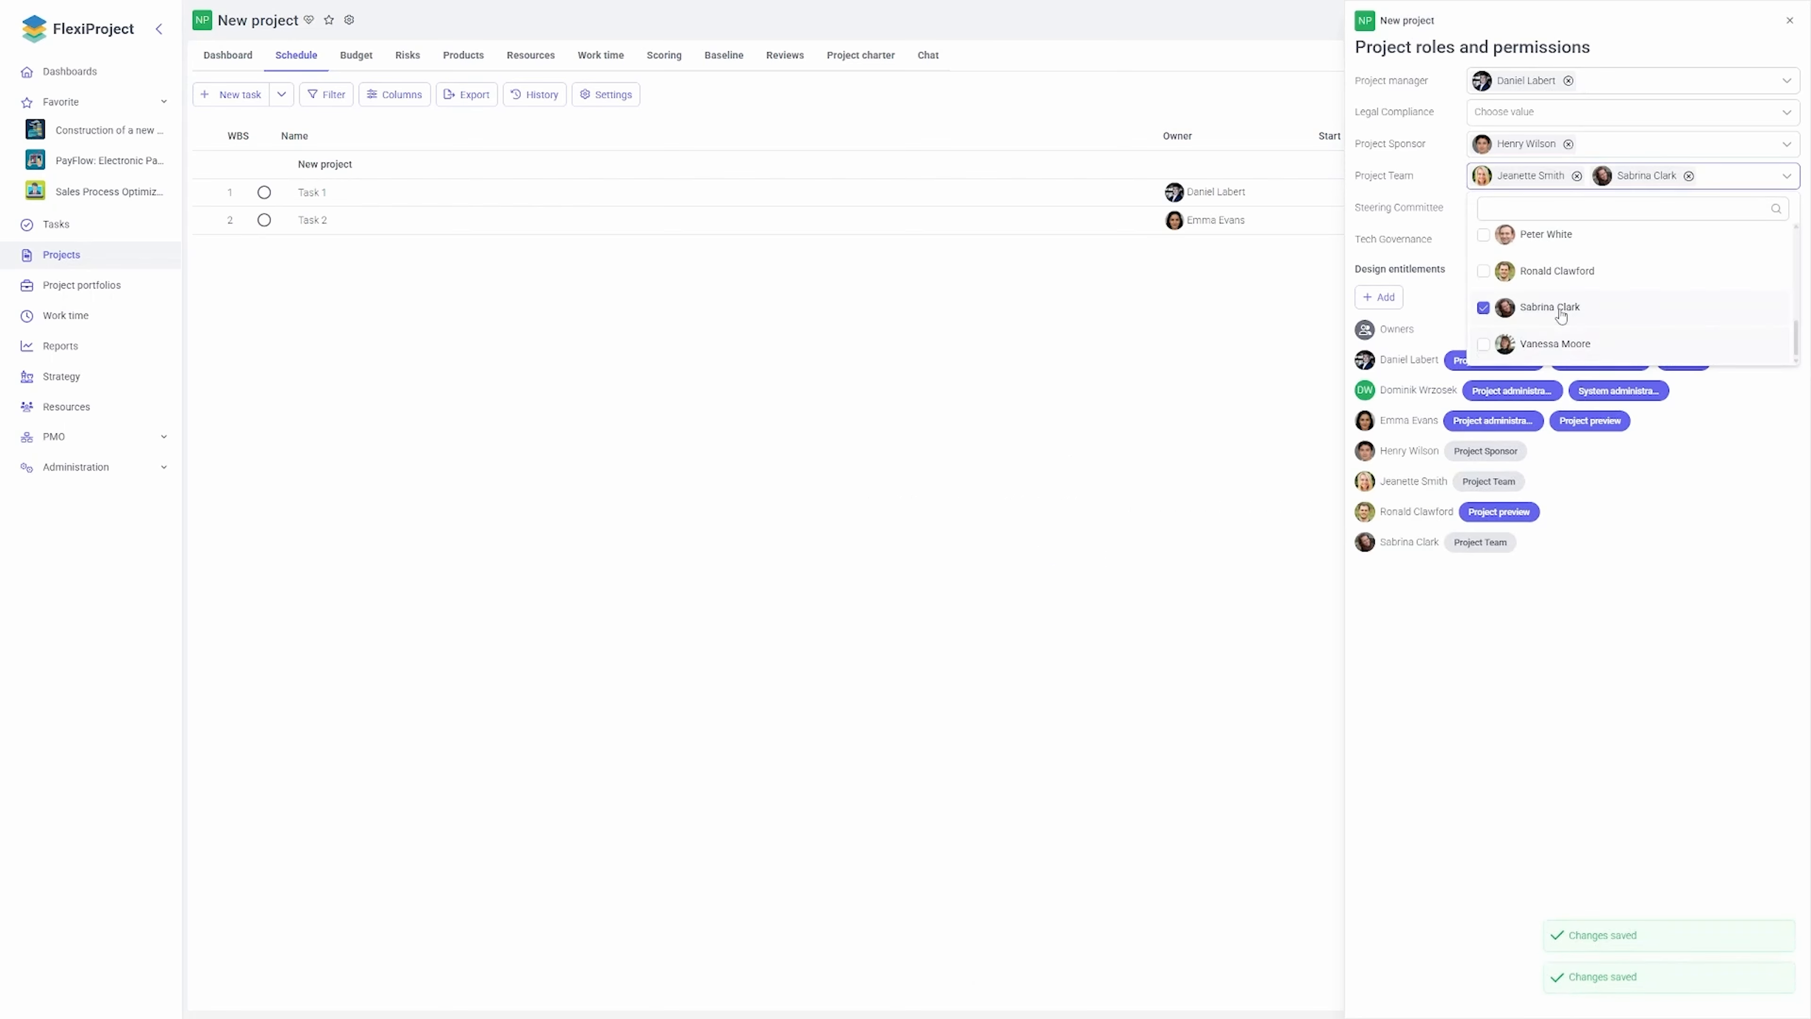
# - Add the last listed user, accepting the insufficient license level, and the remaining project preview user to the Project Team role
pyautogui.click(1560, 344)
pyautogui.click(1075, 541)
pyautogui.click(1711, 196)
pyautogui.click(1562, 299)
pyautogui.click(1560, 692)
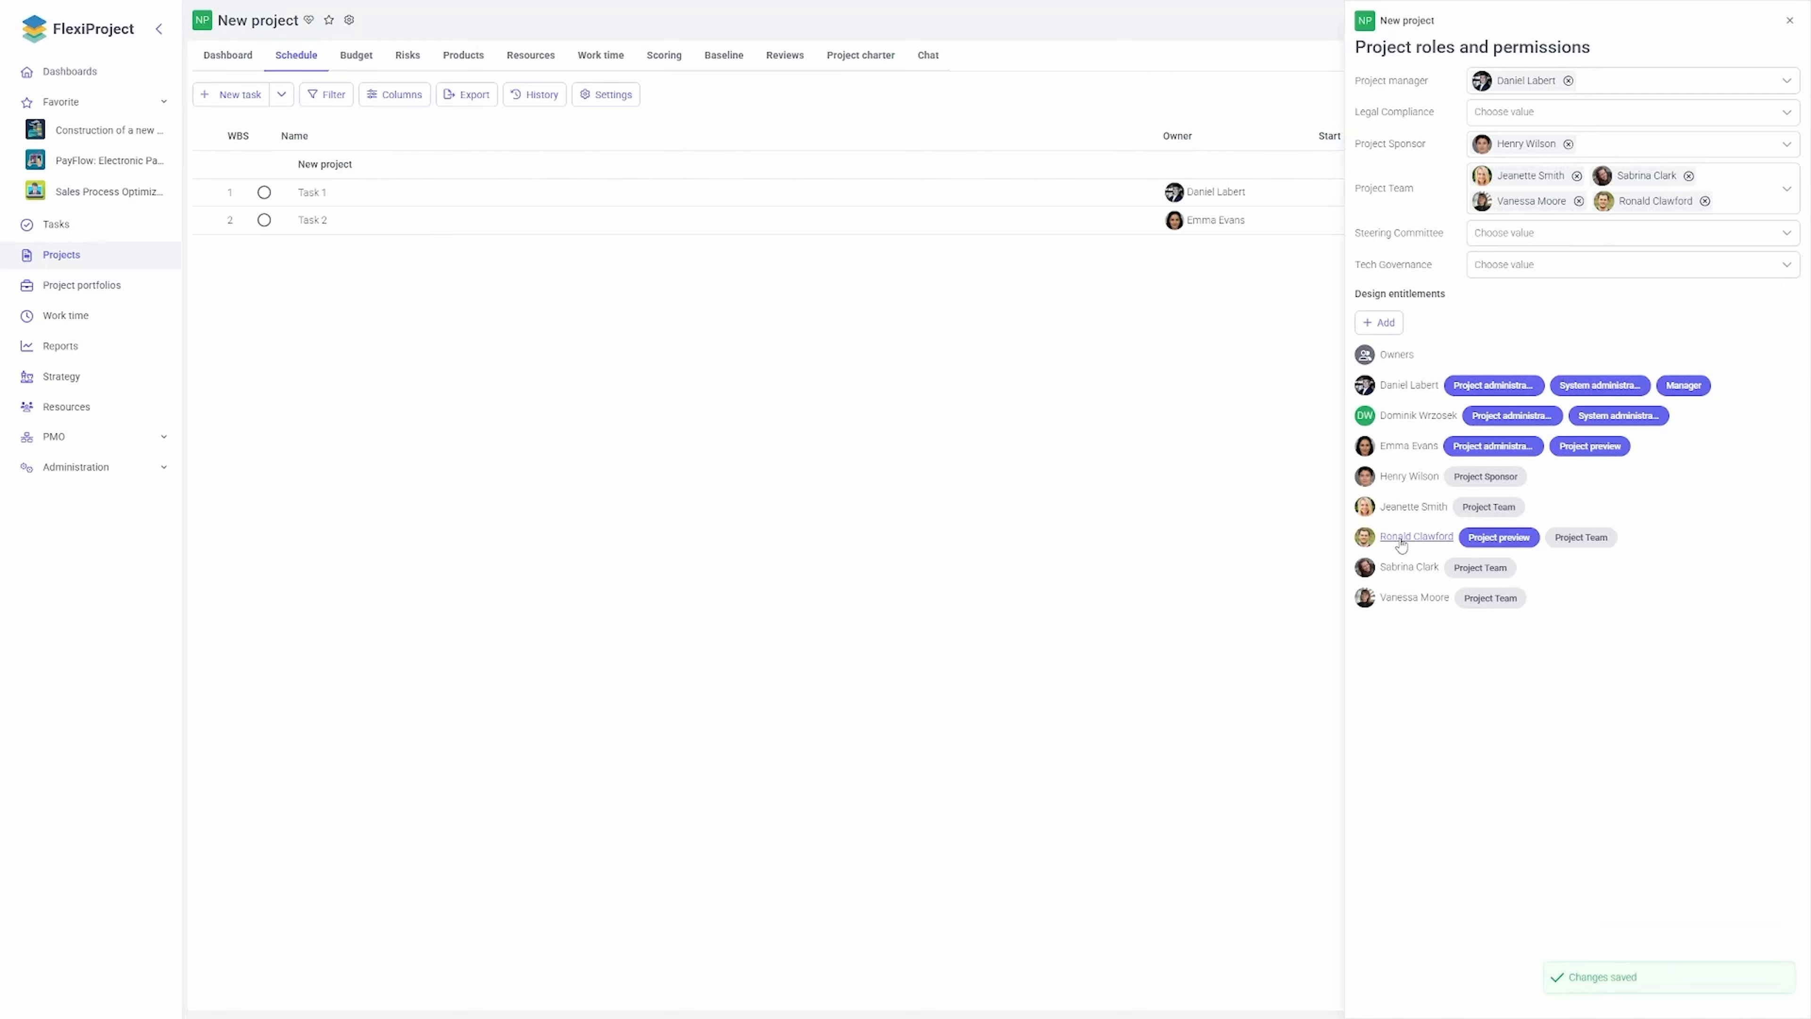
# - Examine the tab permissions of the project preview user in the Project Team and of the last listed team member, without changing them
pyautogui.click(1400, 537)
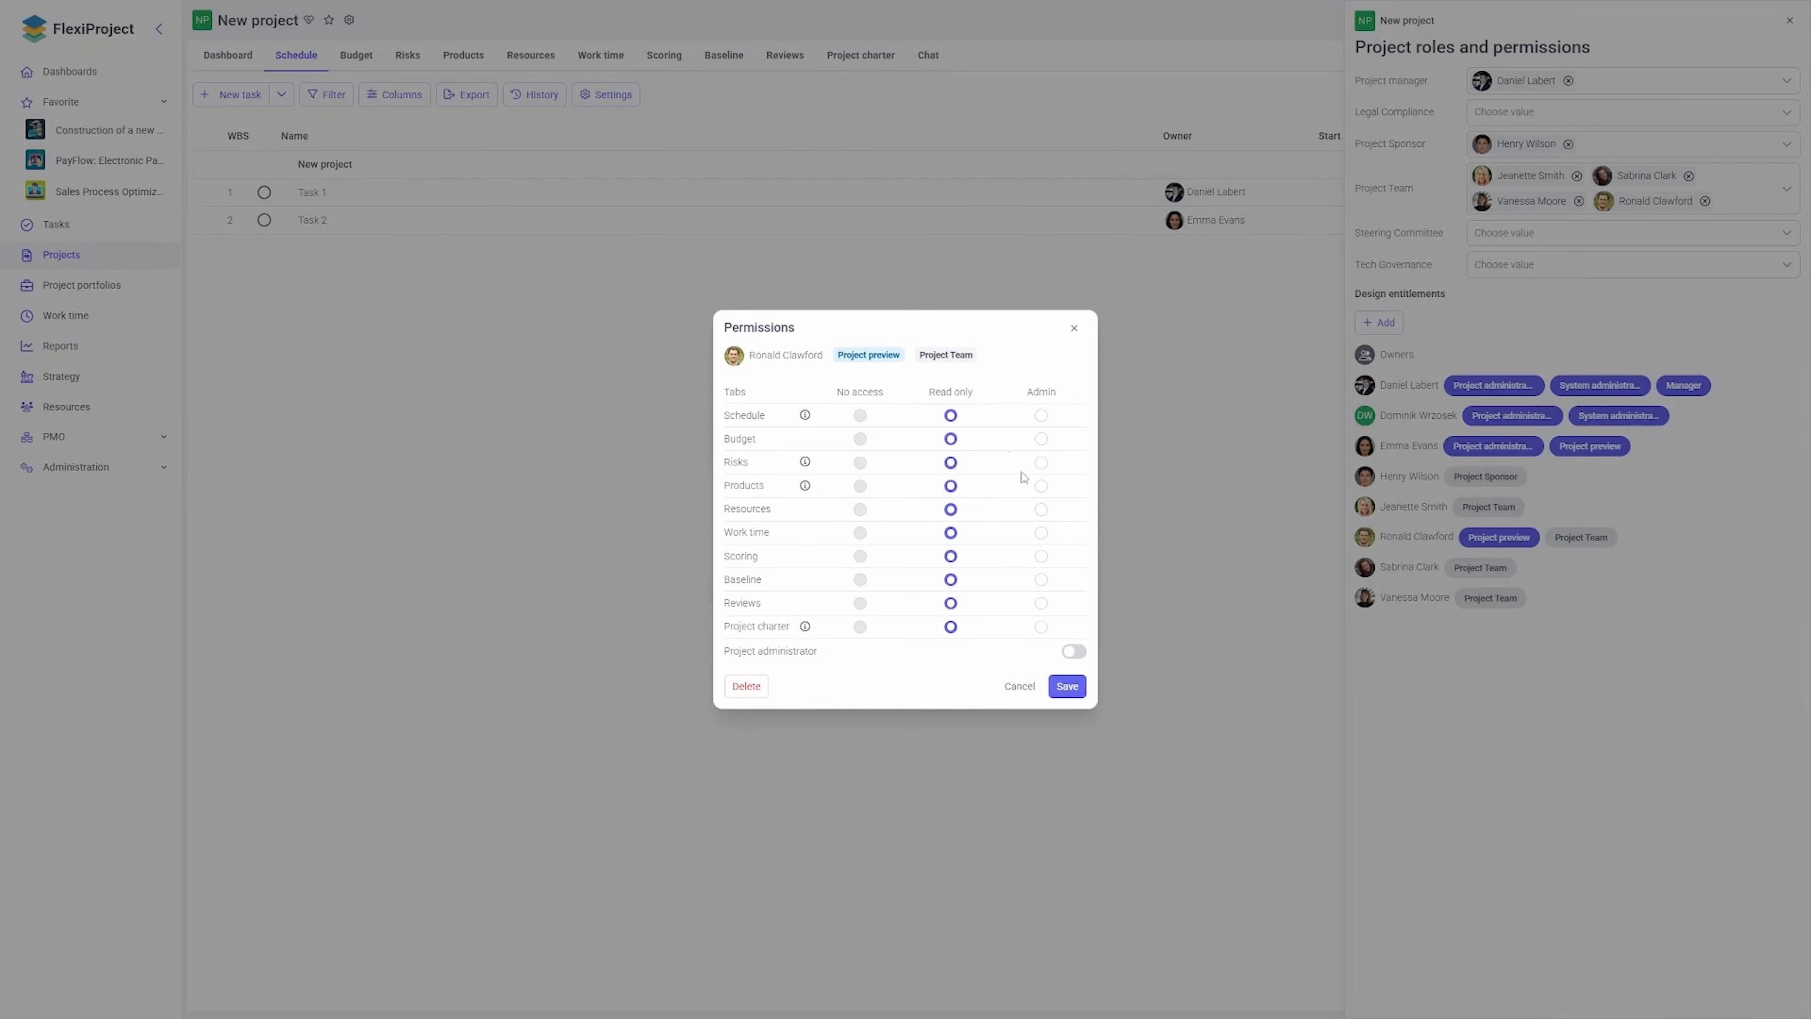
pyautogui.click(1027, 687)
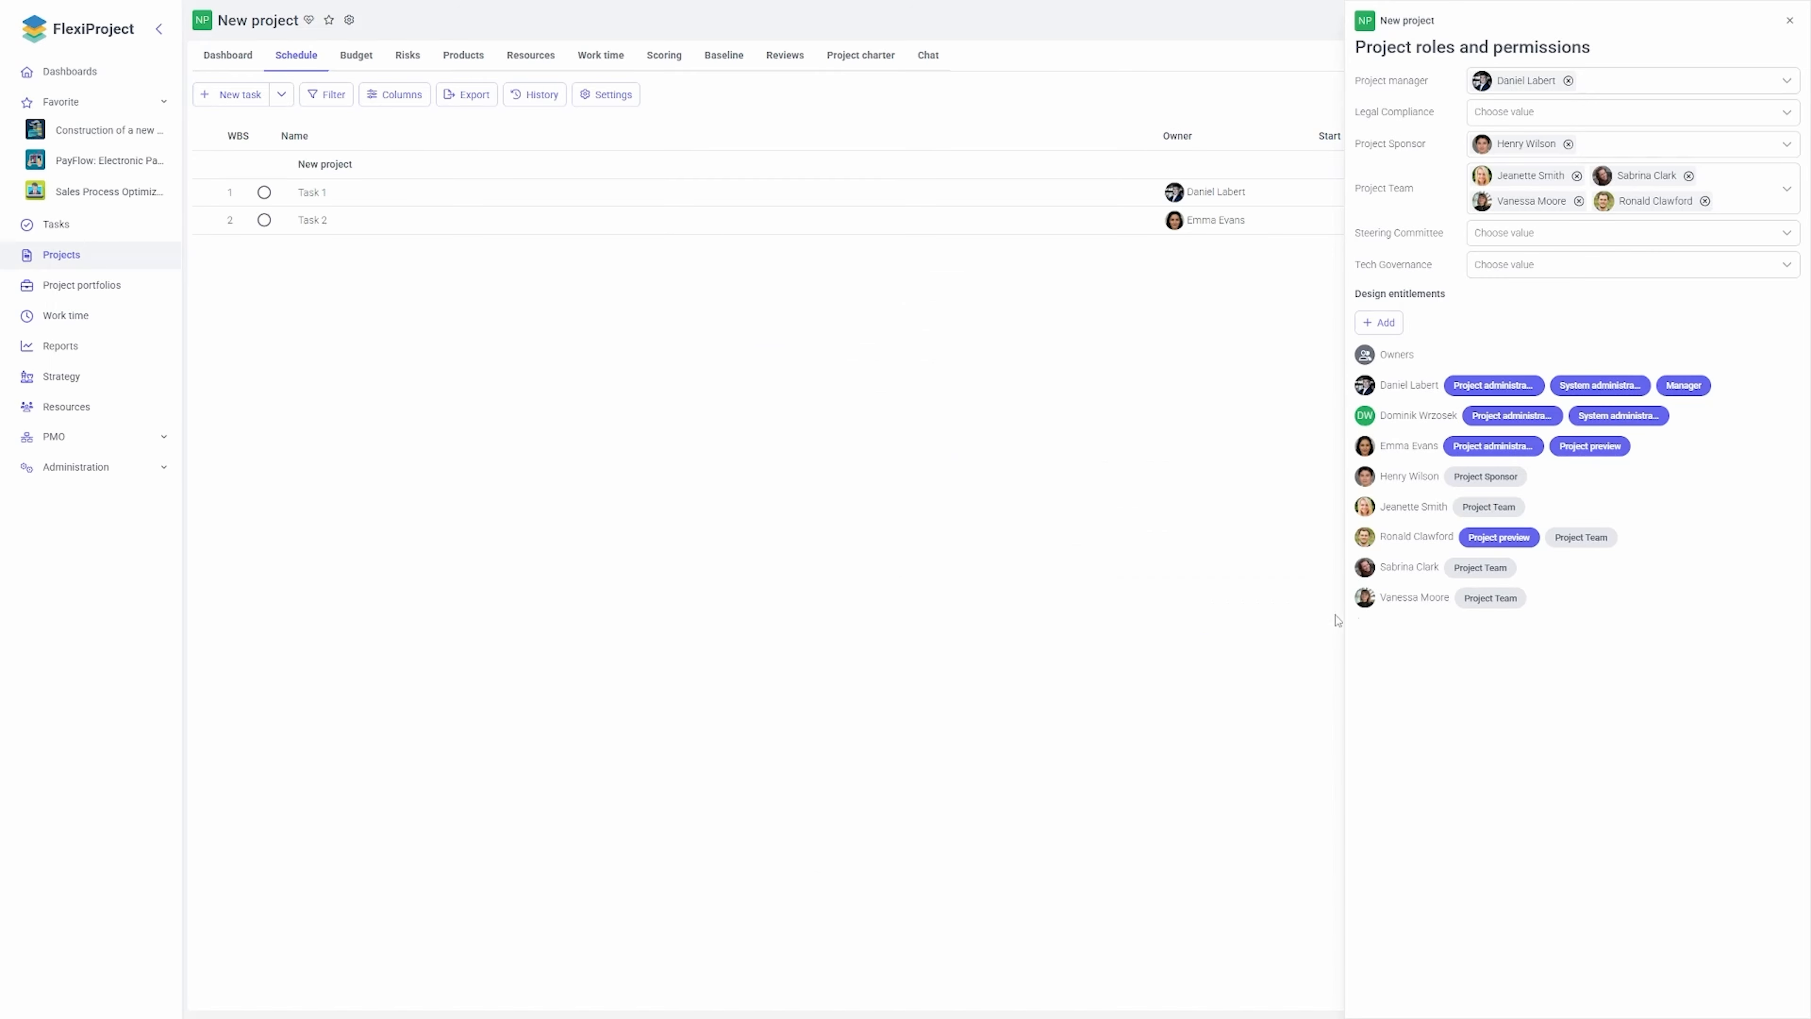
pyautogui.click(1401, 601)
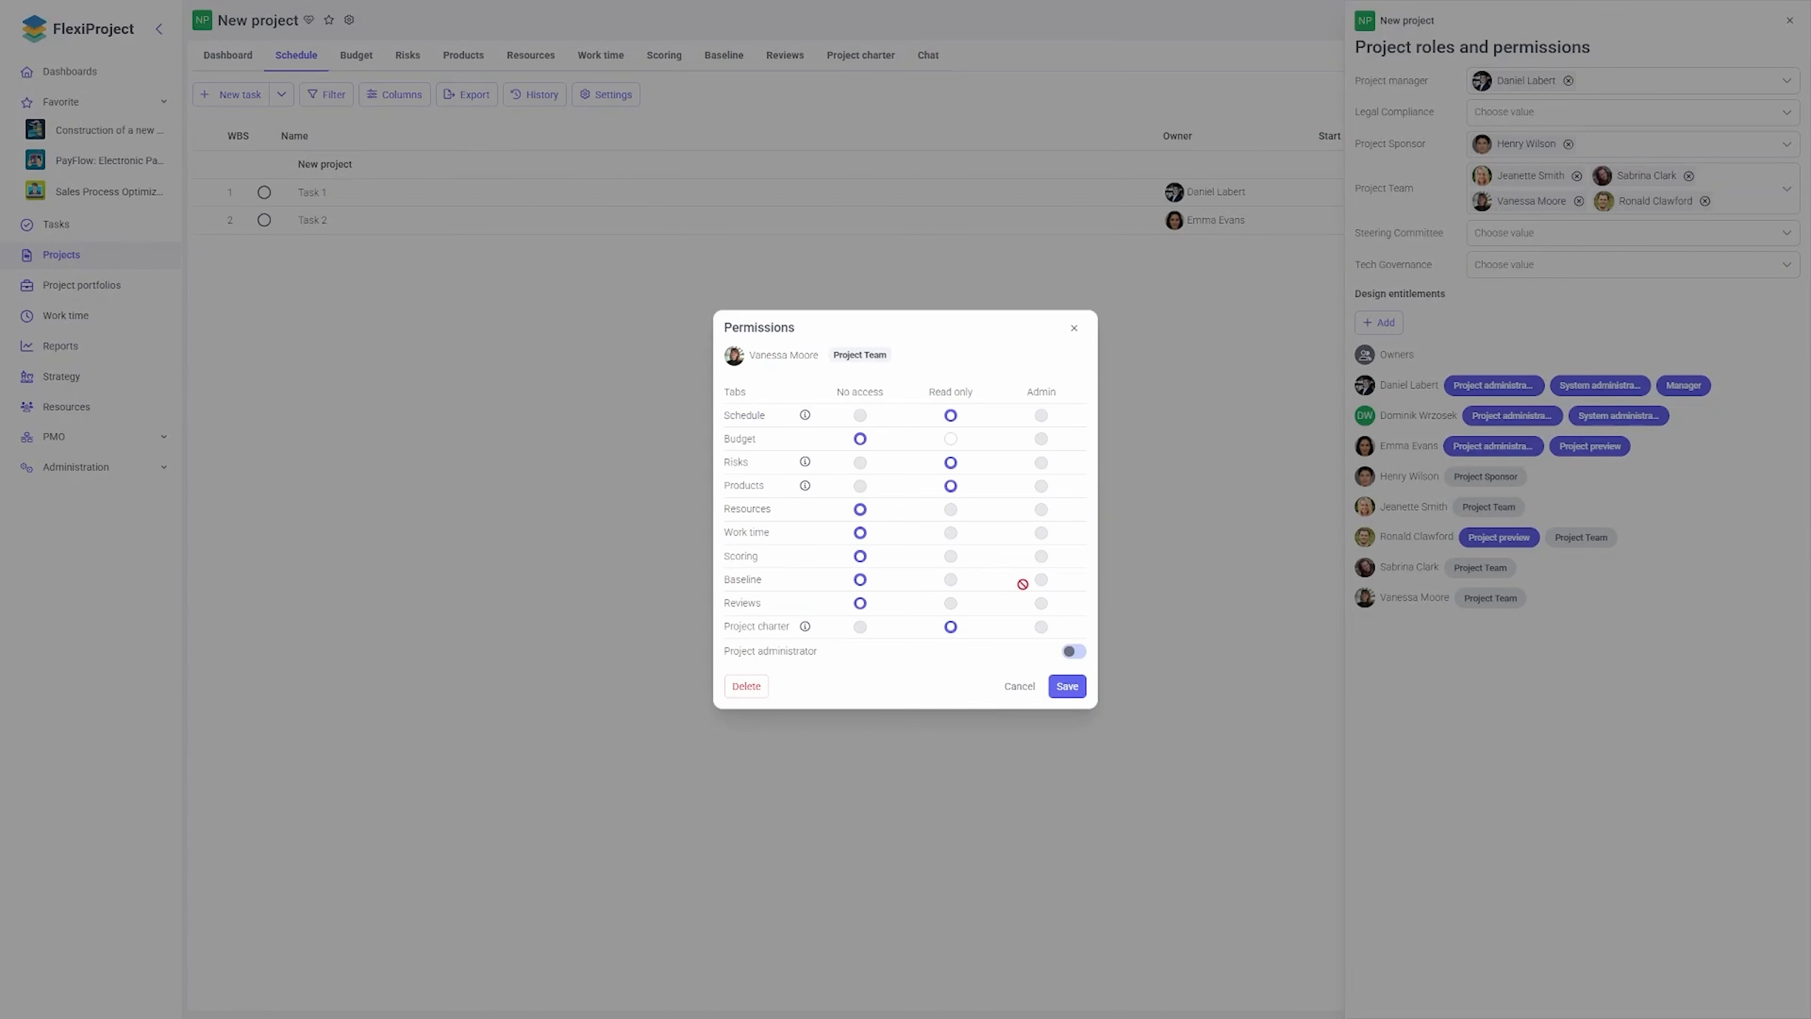
pyautogui.click(1020, 687)
# - Open the project roles configuration in the system settings
pyautogui.click(126, 483)
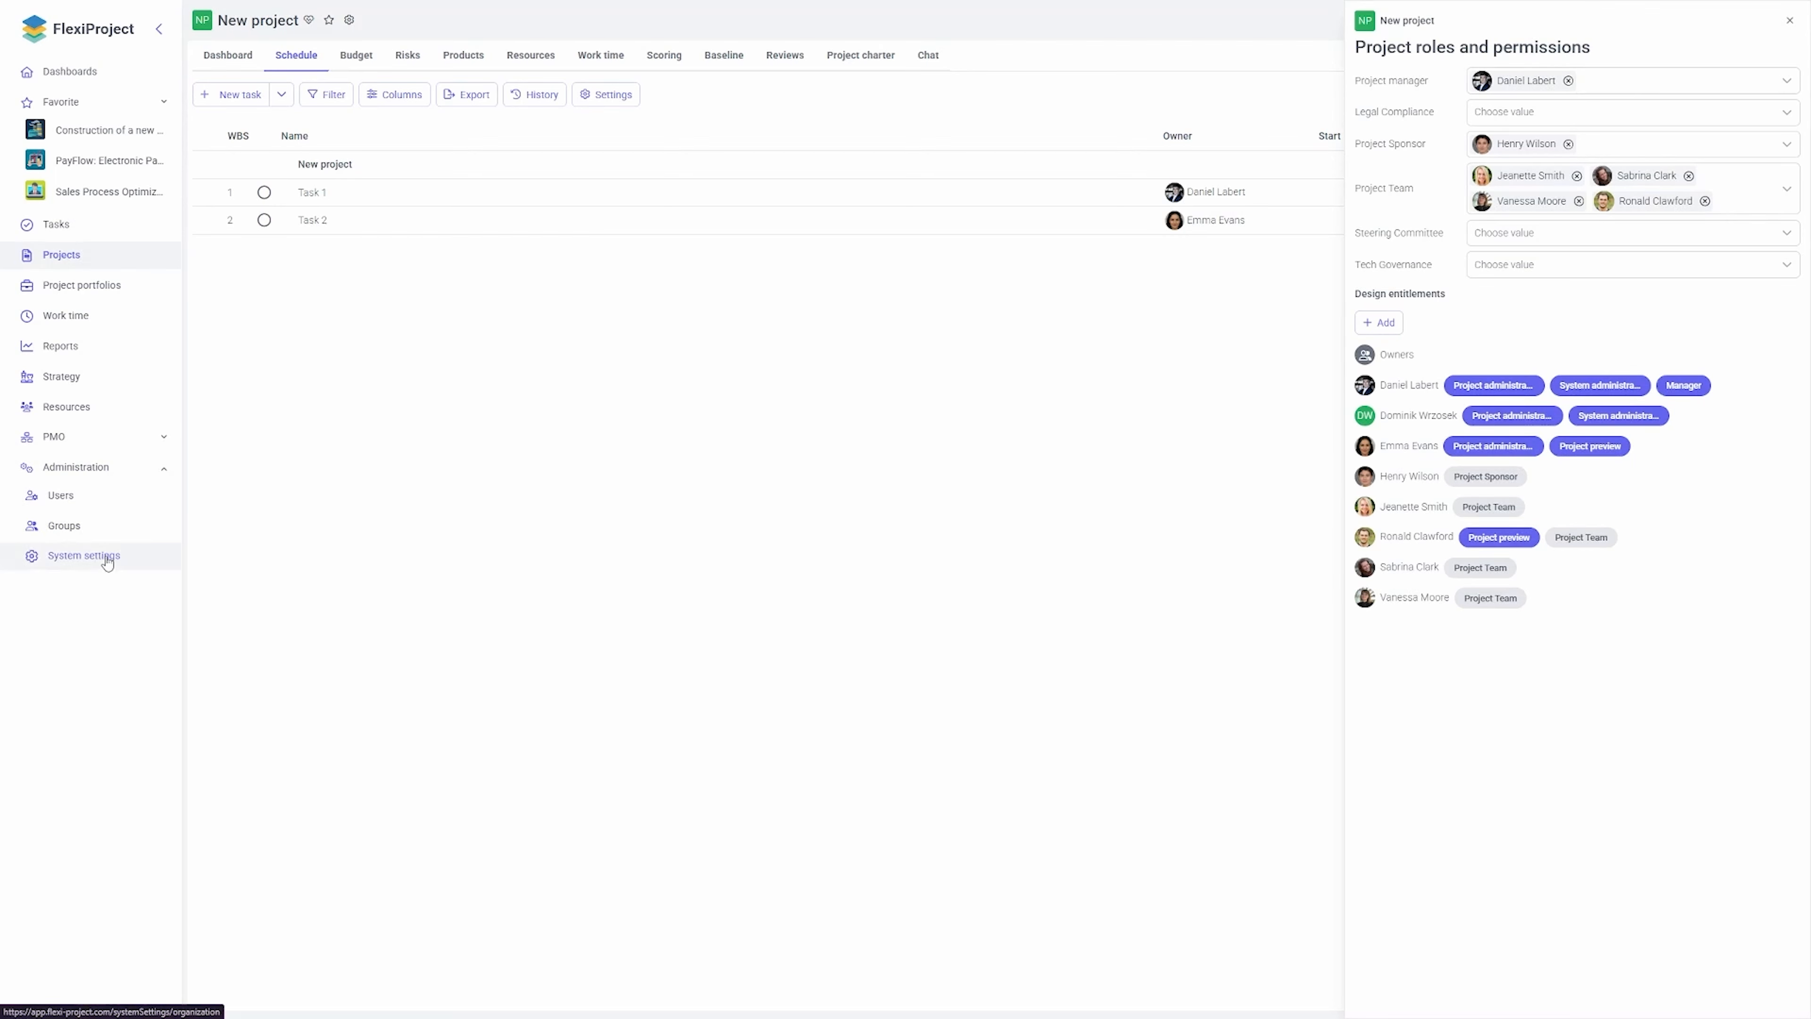
pyautogui.click(107, 560)
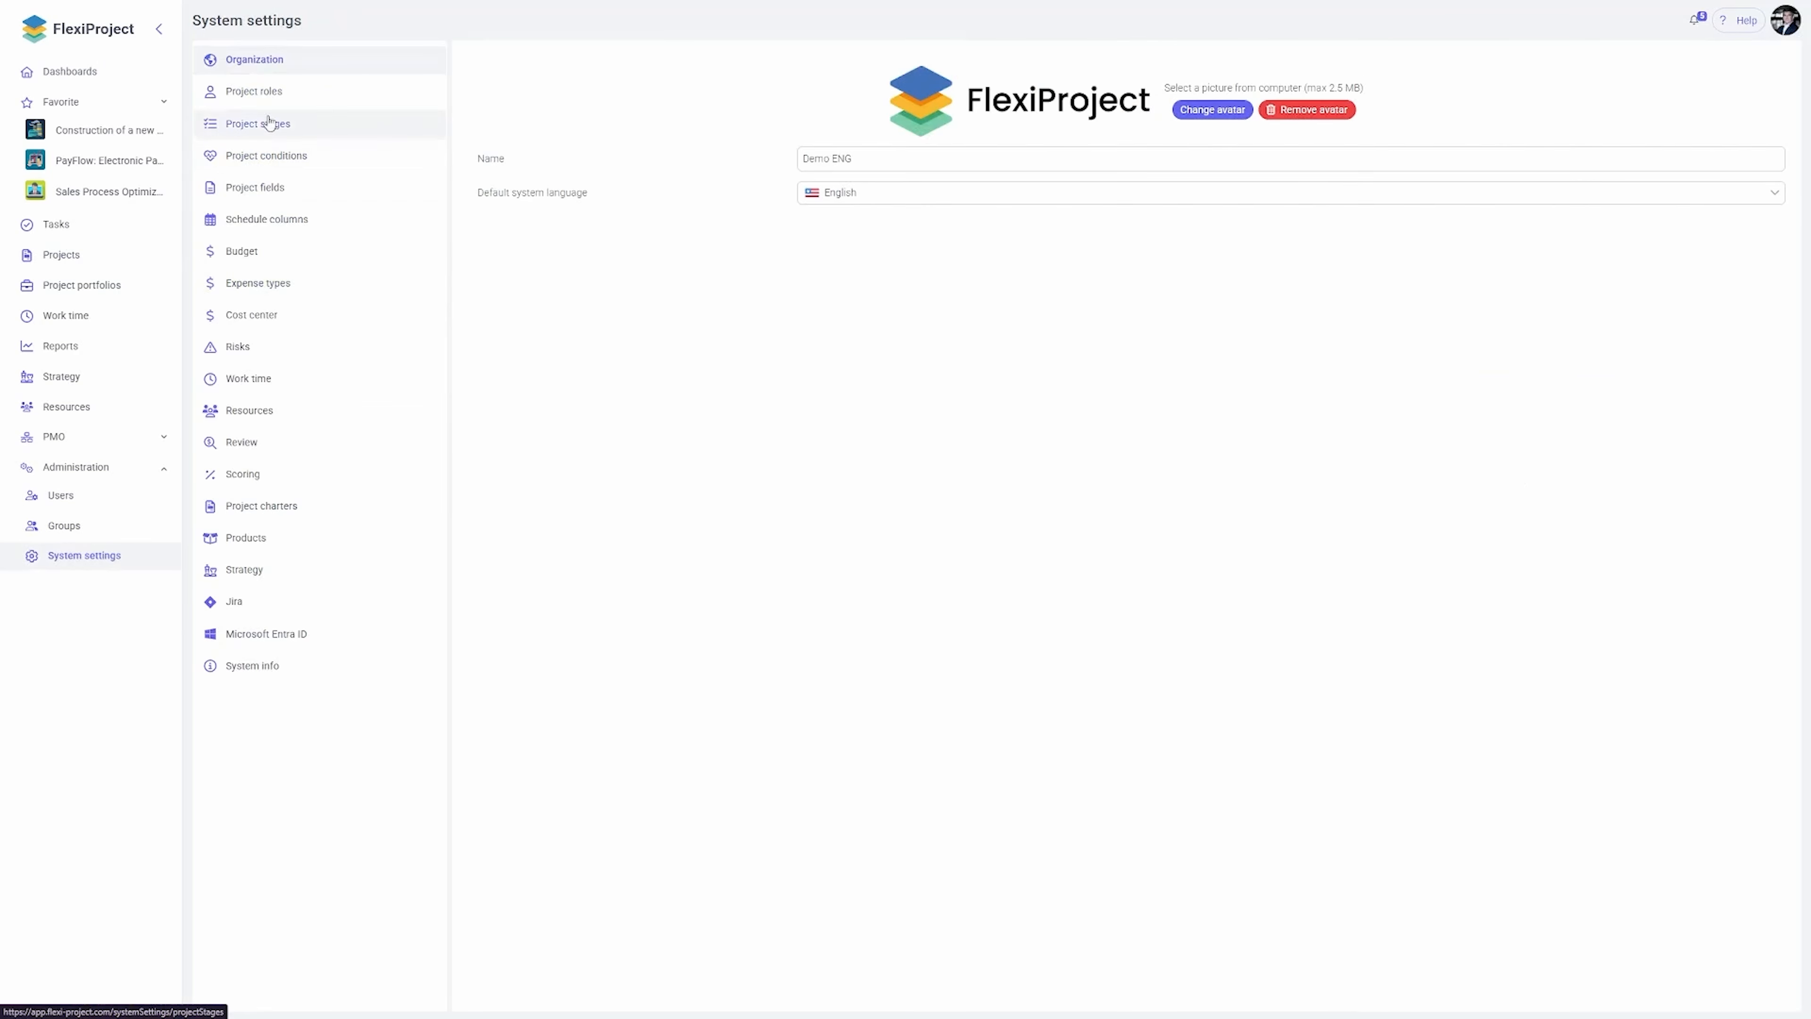
pyautogui.click(267, 98)
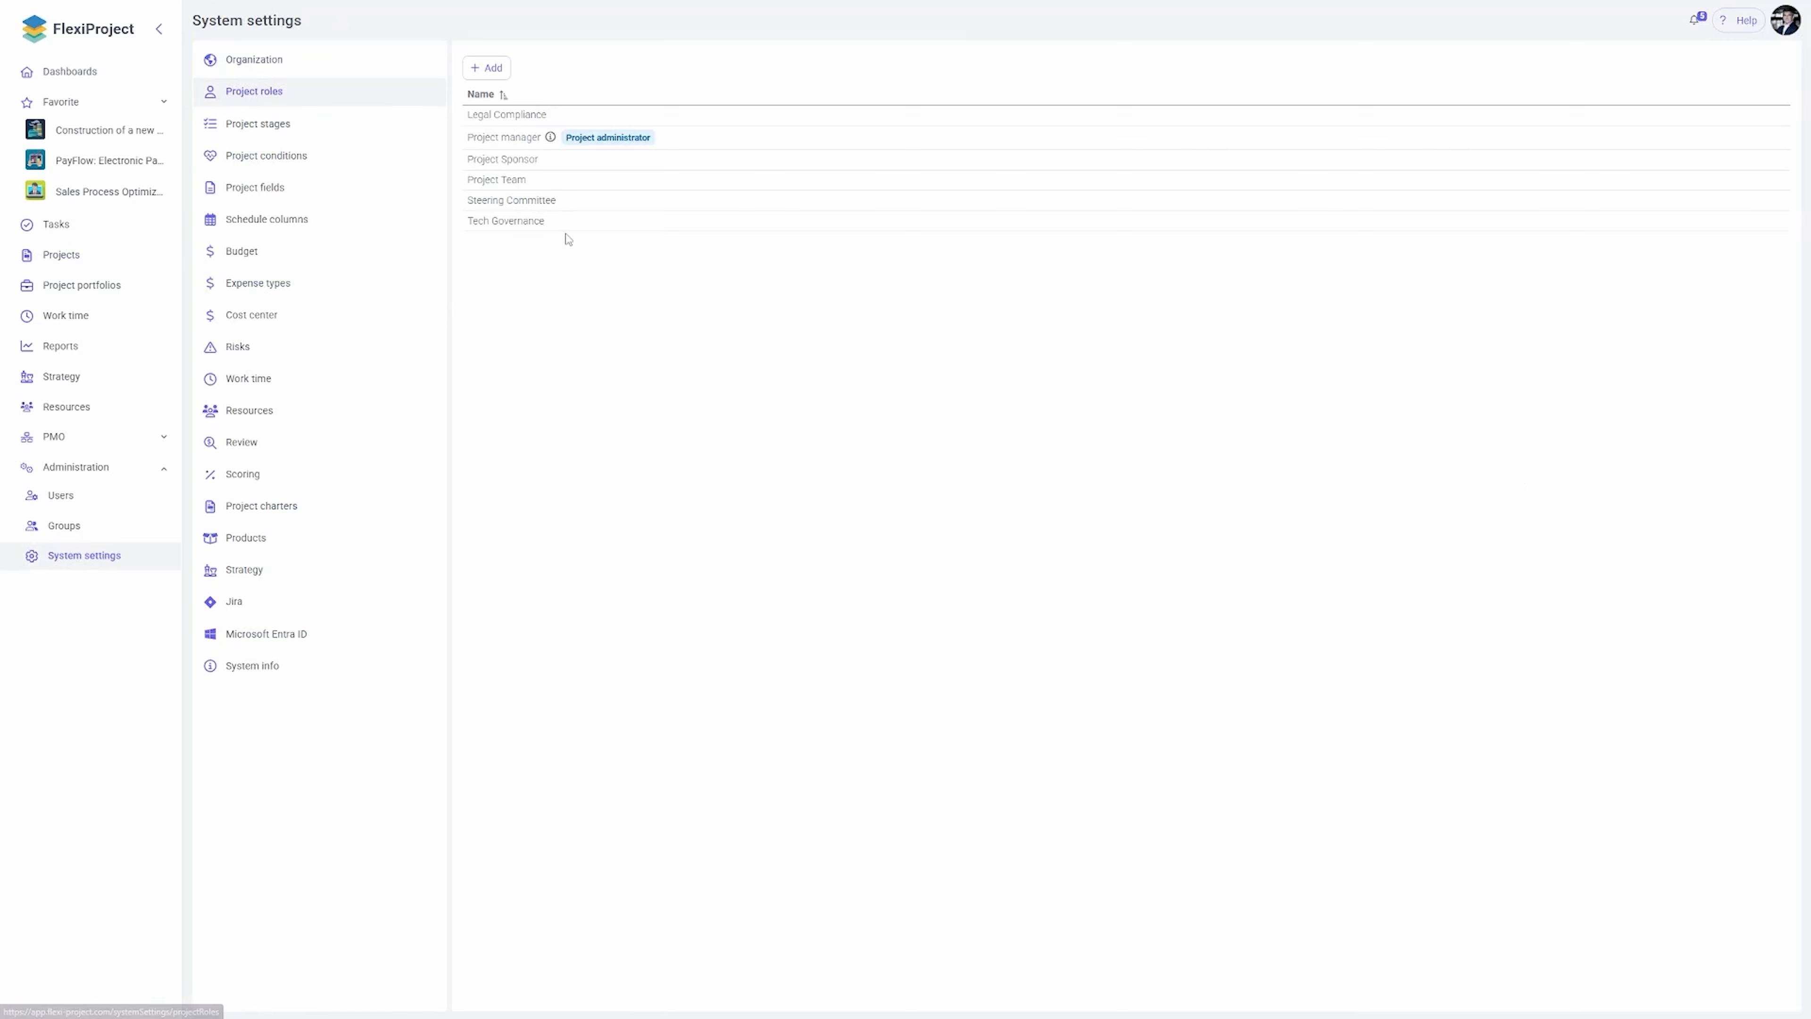
pyautogui.click(499, 72)
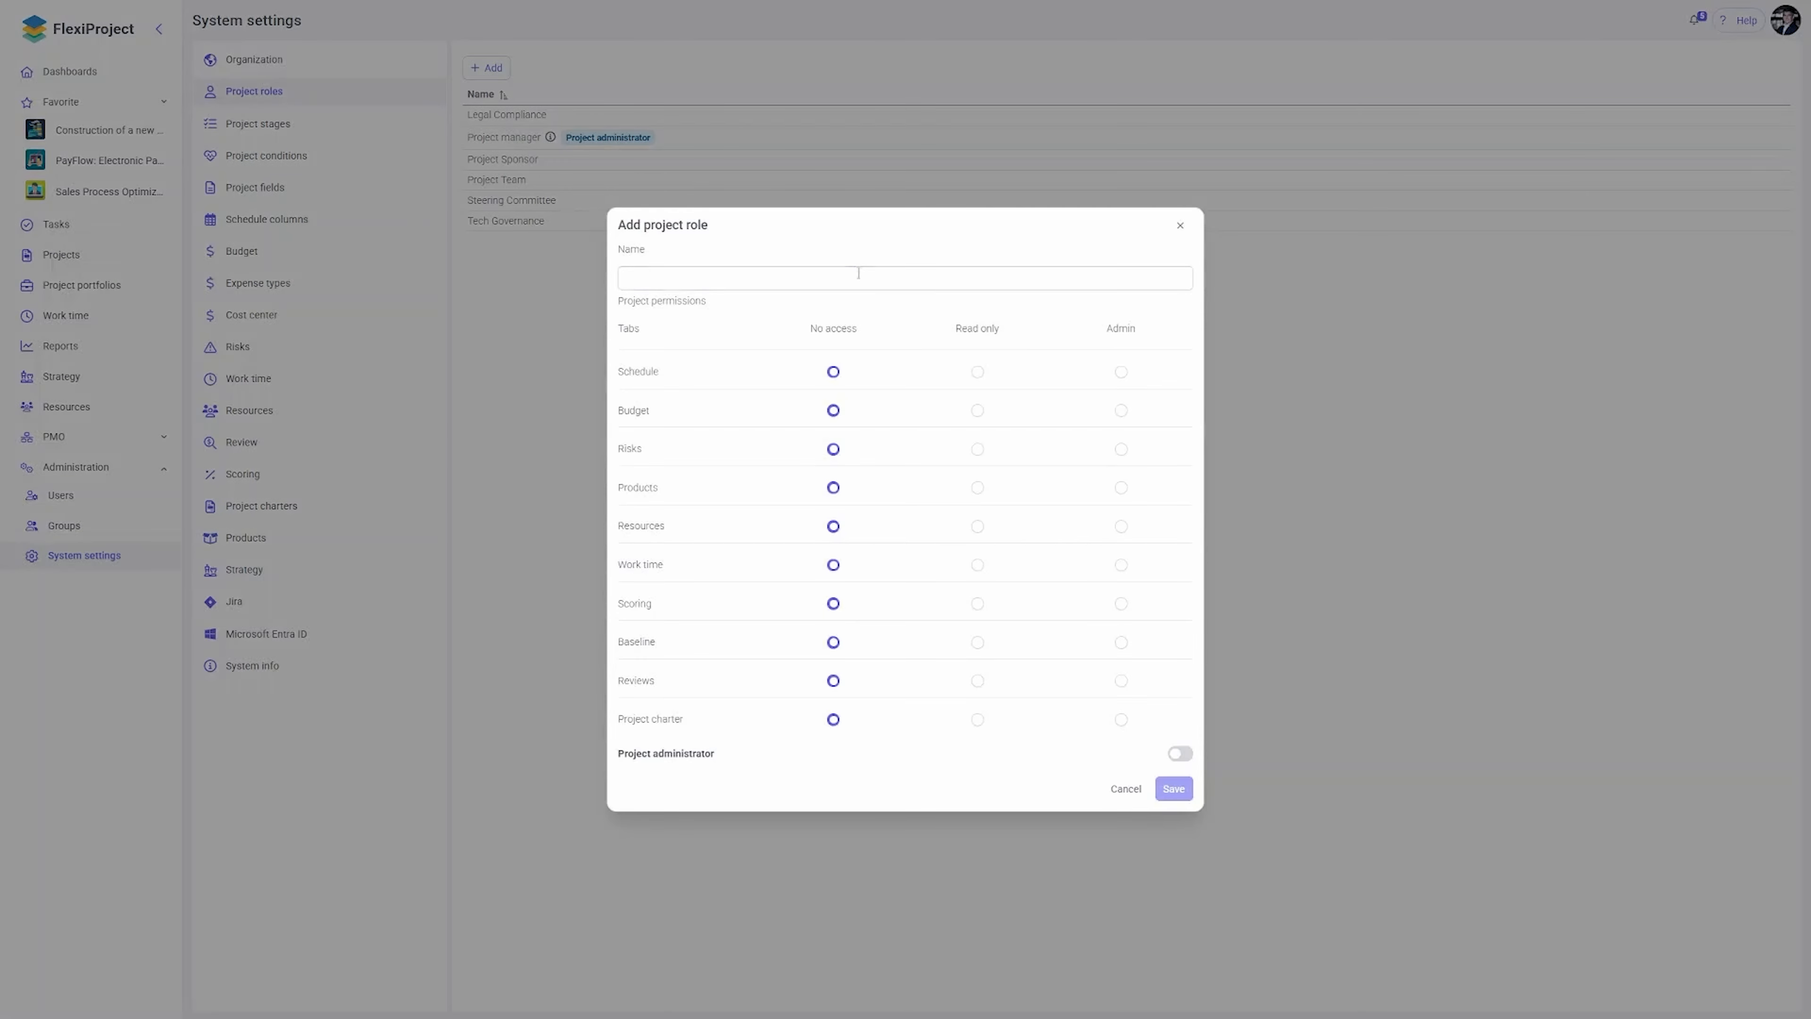
pyautogui.click(978, 372)
pyautogui.click(978, 410)
pyautogui.click(979, 449)
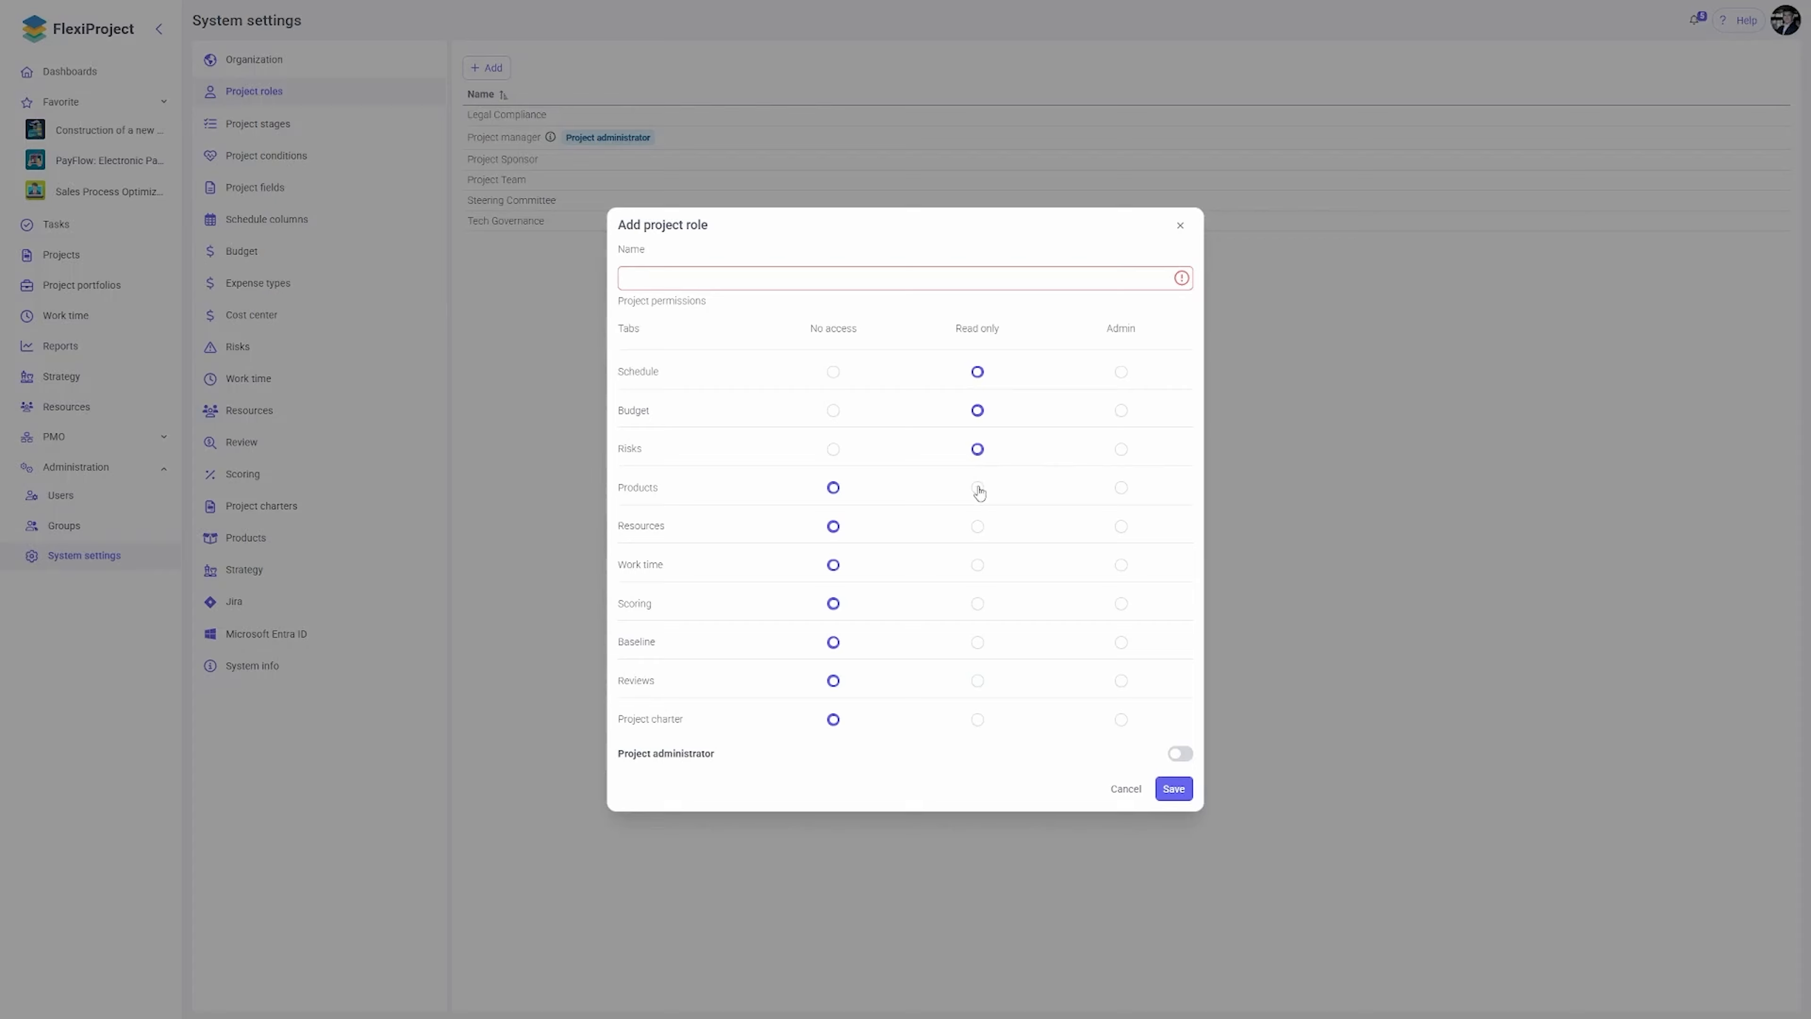
pyautogui.click(1126, 788)
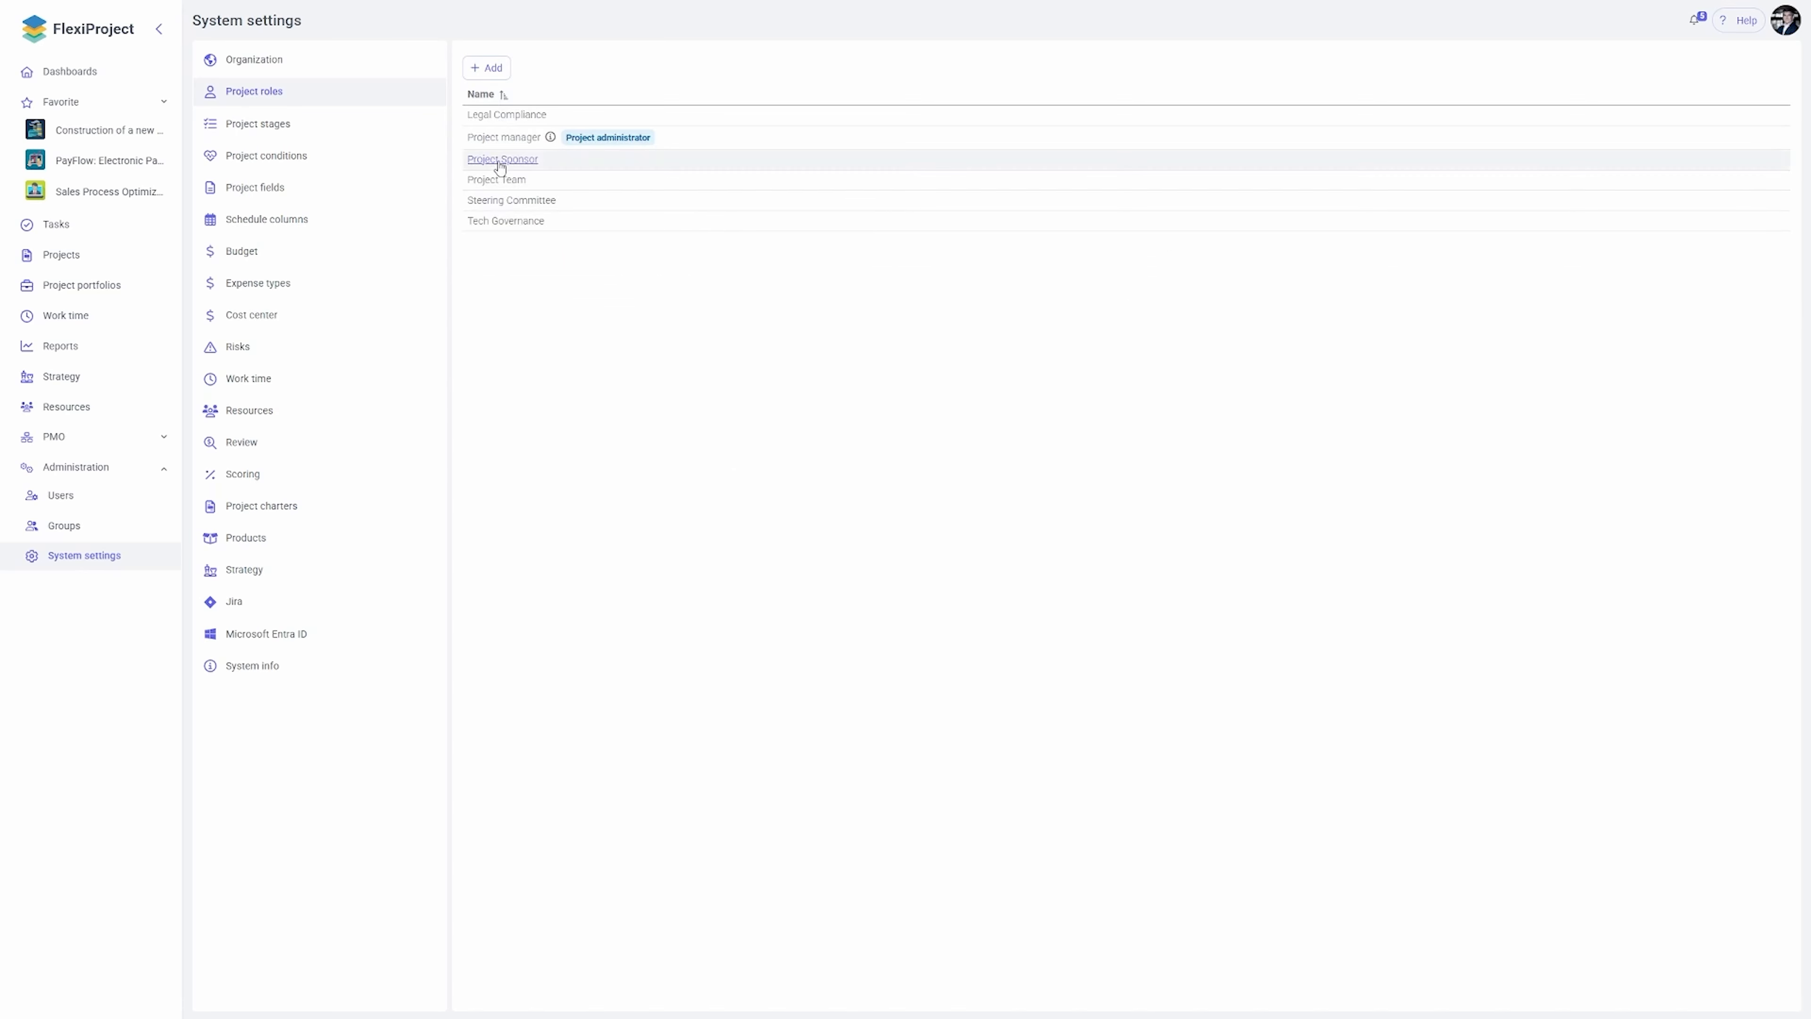
# - Give the Project Team role read-only access to Baseline and no access to Project charter, and save the role
pyautogui.click(502, 180)
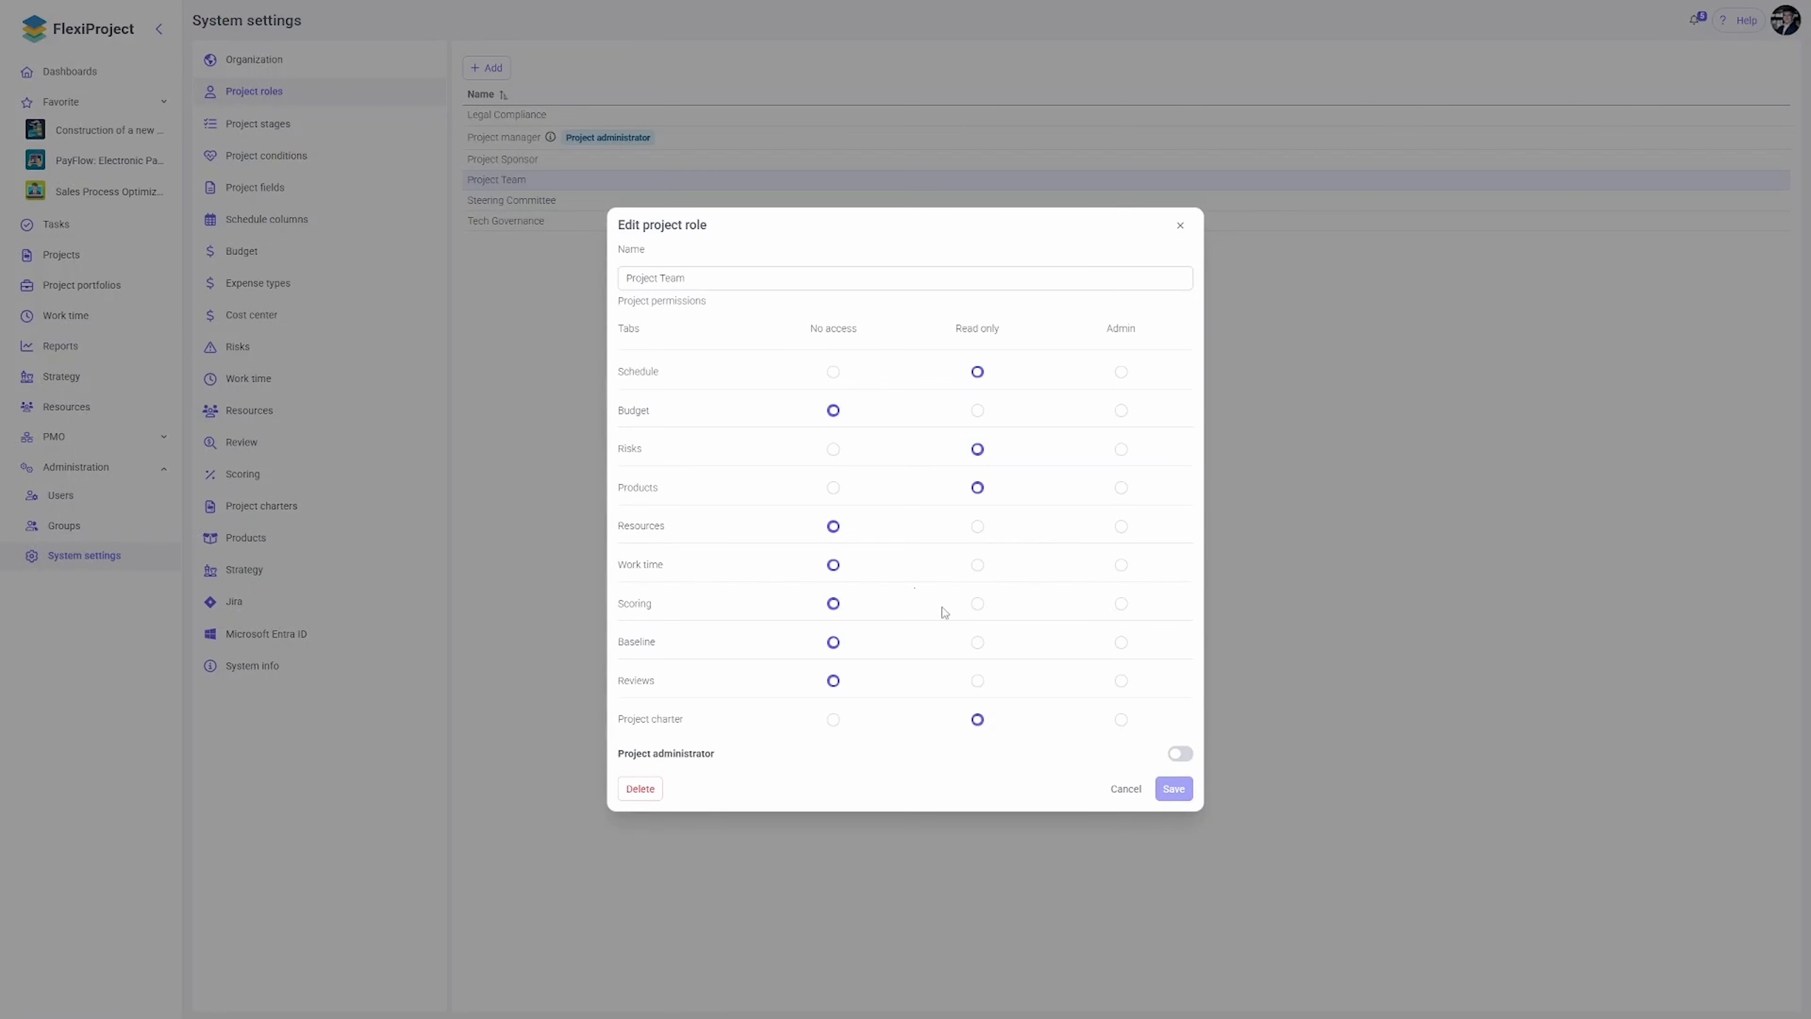
pyautogui.click(978, 643)
pyautogui.click(833, 720)
pyautogui.click(1174, 798)
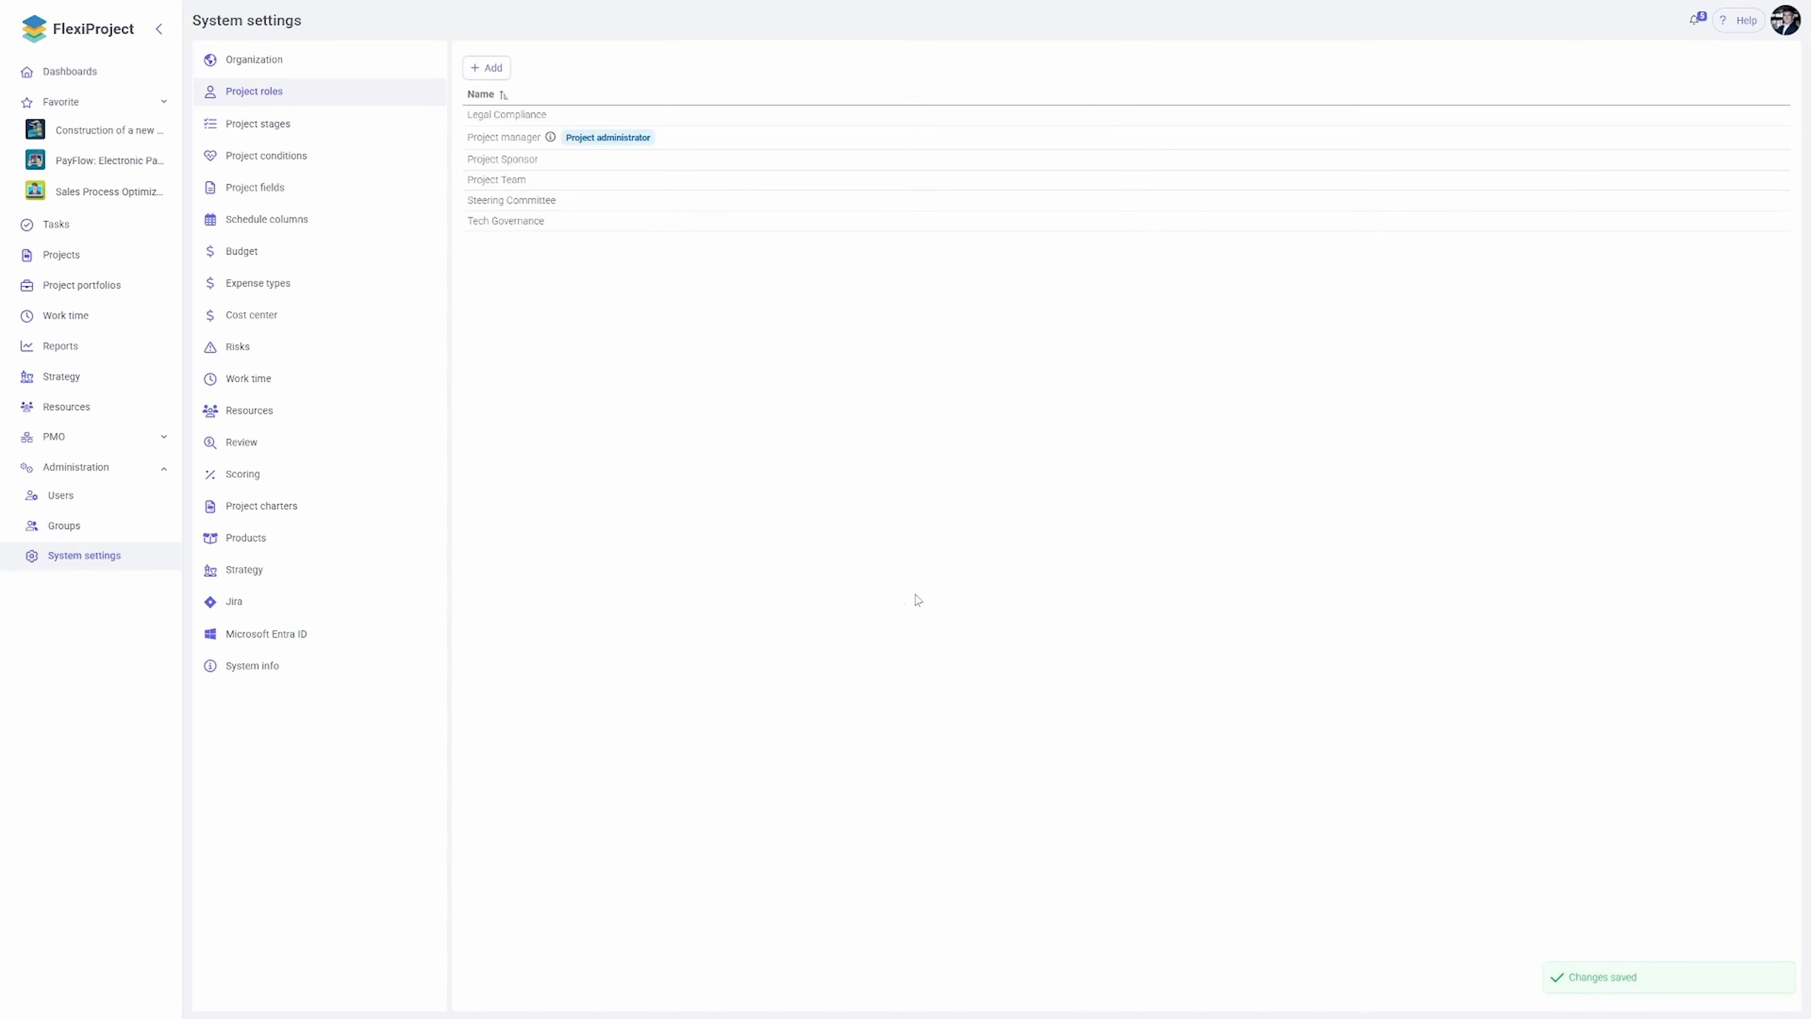